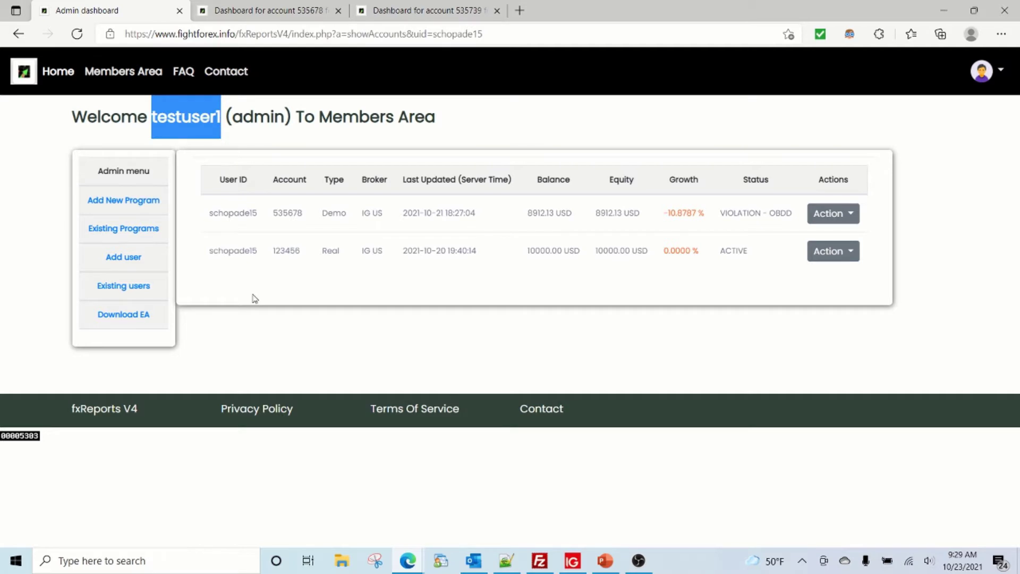
# - Open the empty Add user form from the fxReports Admin menu
pyautogui.click(234, 331)
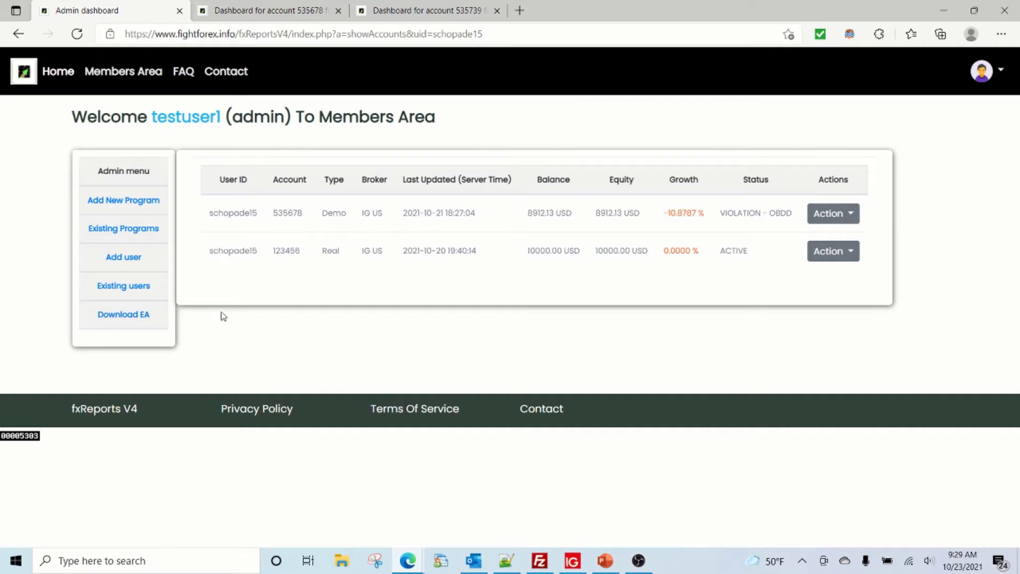
pyautogui.click(137, 261)
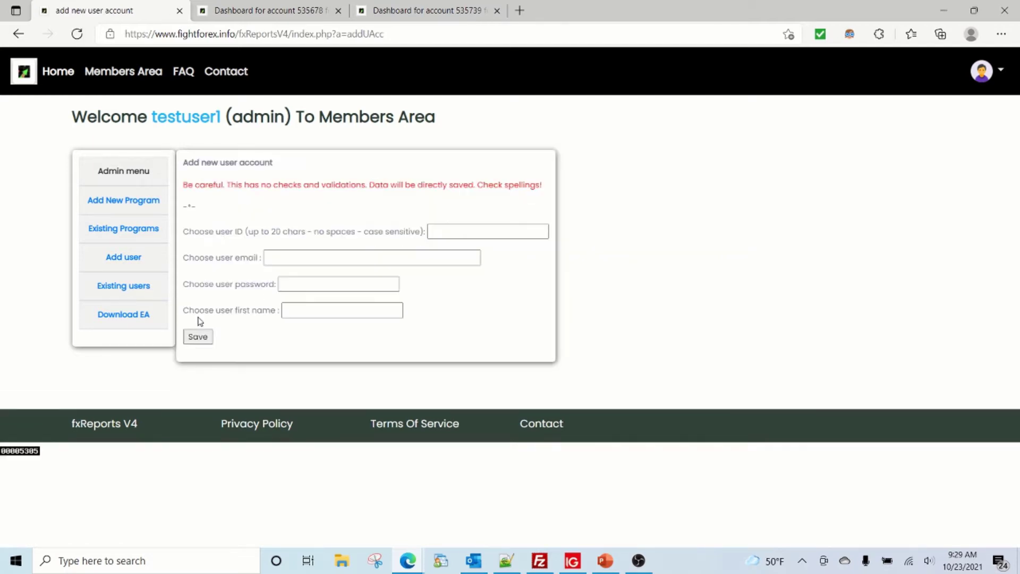
# - Enter the new user ID from a saved suggestion ending in 7, and the user's e-mail address
pyautogui.click(445, 232)
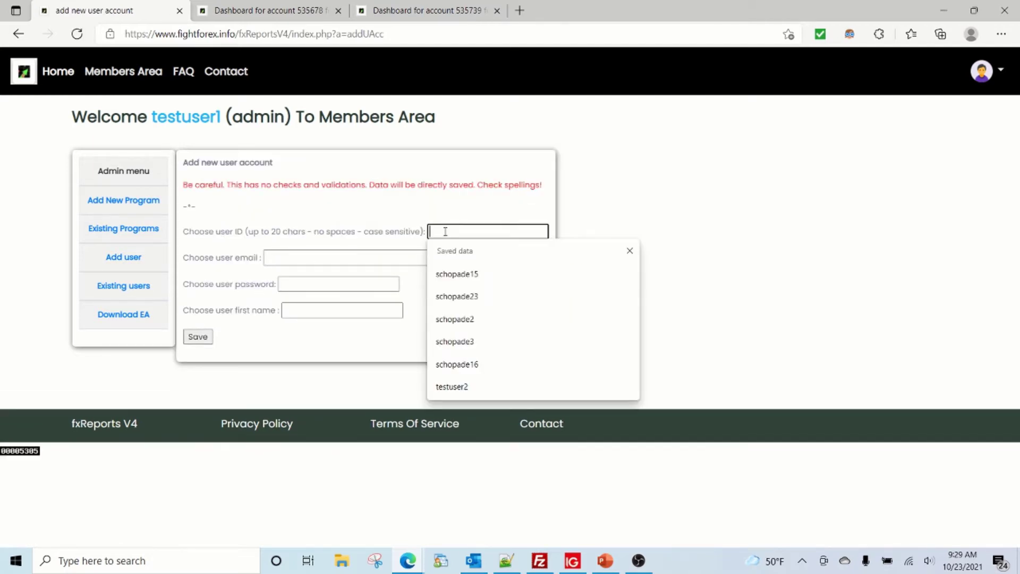
pyautogui.write('sc')
pyautogui.press('Down')
pyautogui.press('Down')
pyautogui.press('Down')
pyautogui.press('Down')
pyautogui.press('Return')
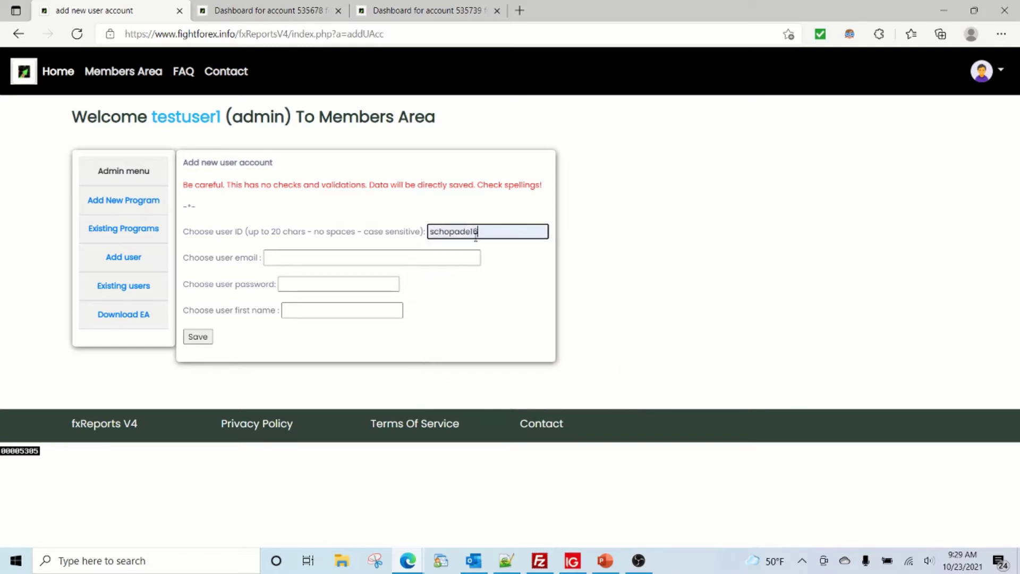
pyautogui.write('7')
pyautogui.click(356, 259)
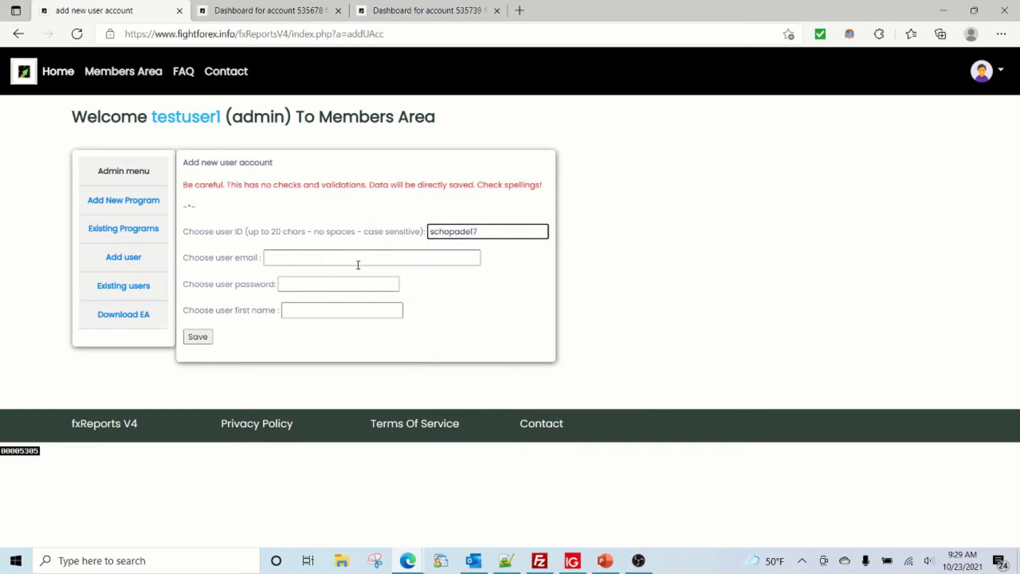
pyautogui.write('dfsdfsdf')
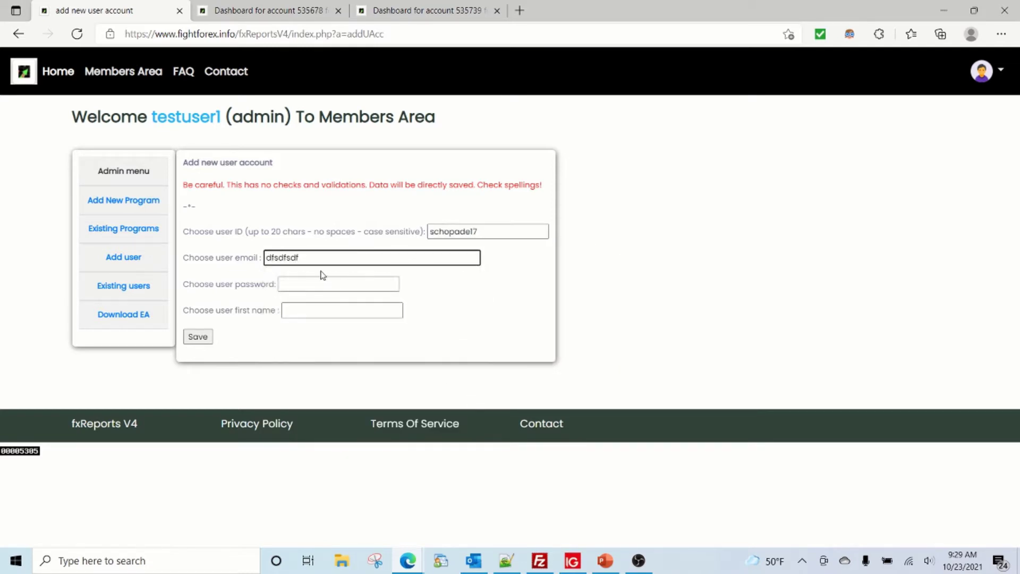
pyautogui.write('@sdfsdfsdf.com')
# - Fill in the saved password suggestion and a test first name
pyautogui.press('Tab')
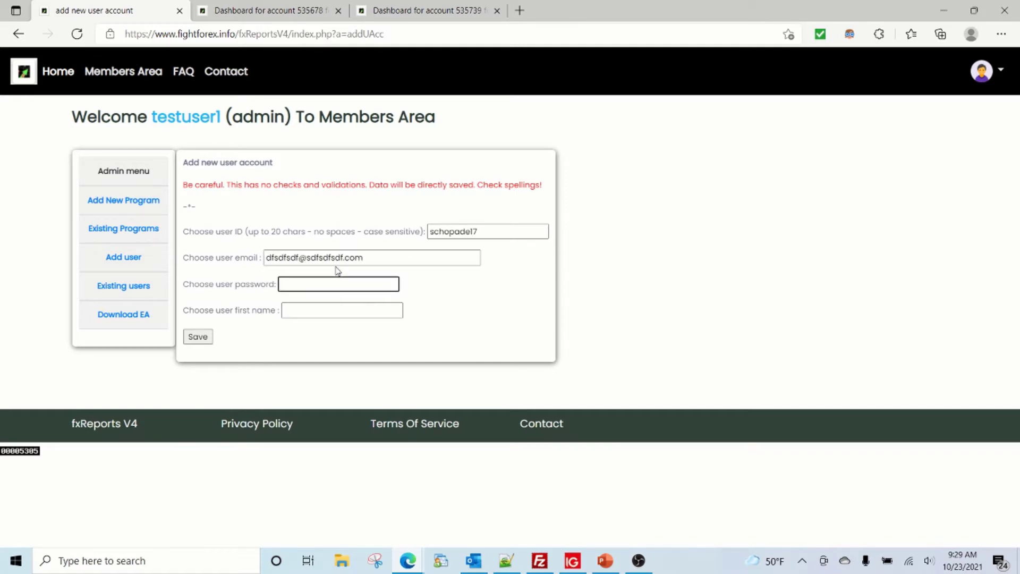
pyautogui.press('Down')
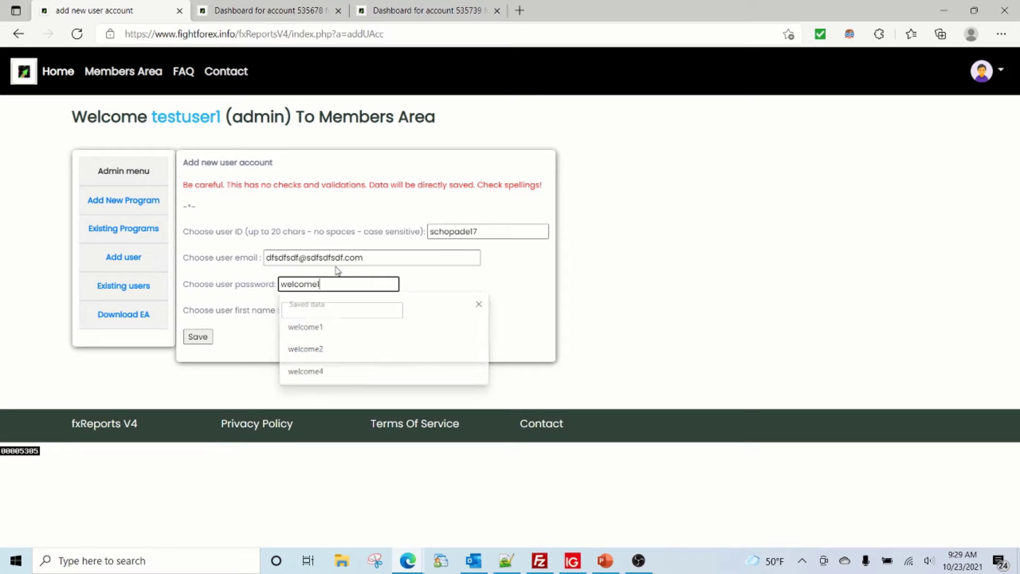
pyautogui.press('Return')
pyautogui.press('Tab')
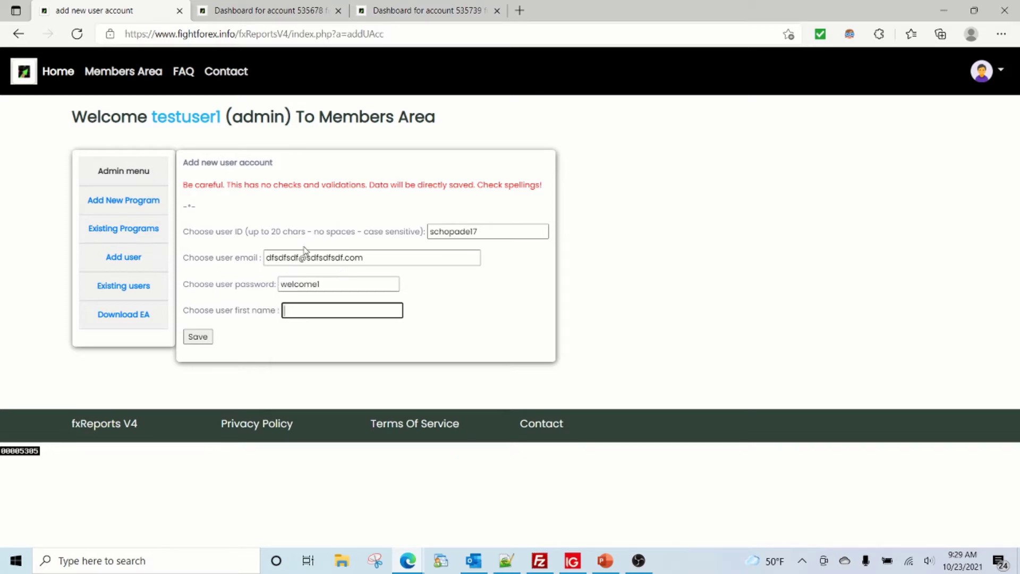
# - Save the user, then find its active row in Existing users and open its Action menu
pyautogui.click(205, 336)
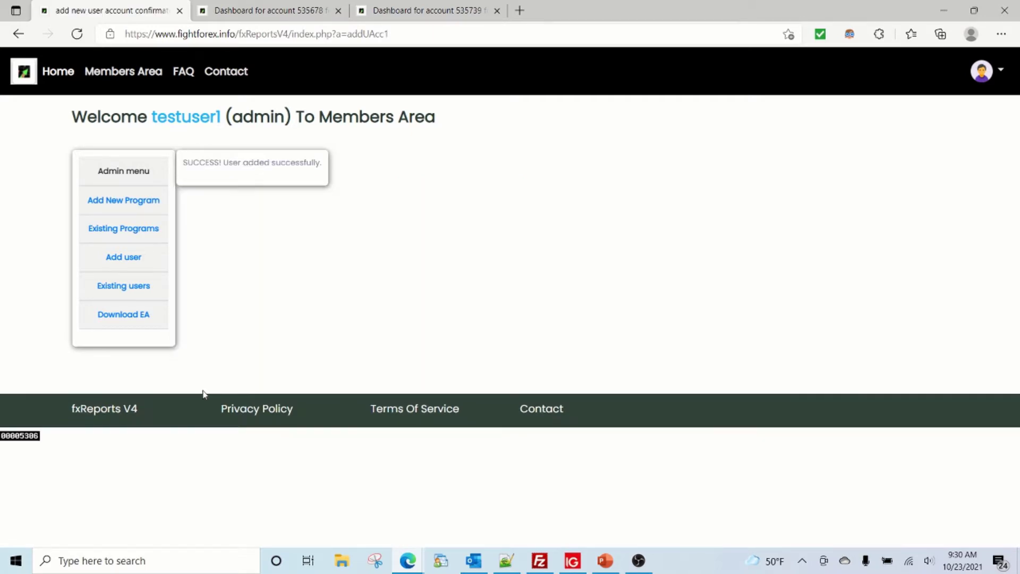
pyautogui.click(133, 291)
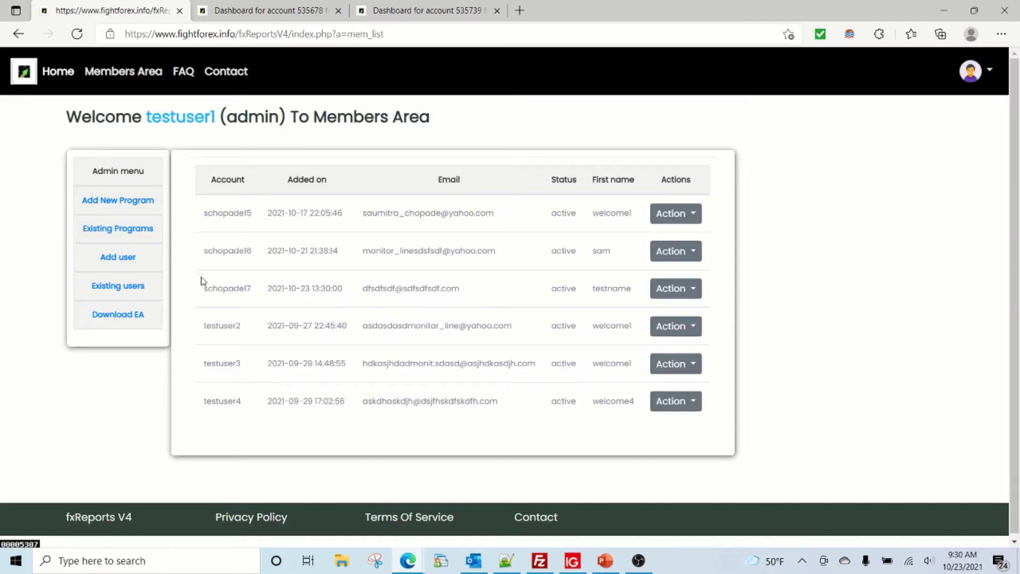
pyautogui.moveTo(202, 285); pyautogui.dragTo(645, 292)
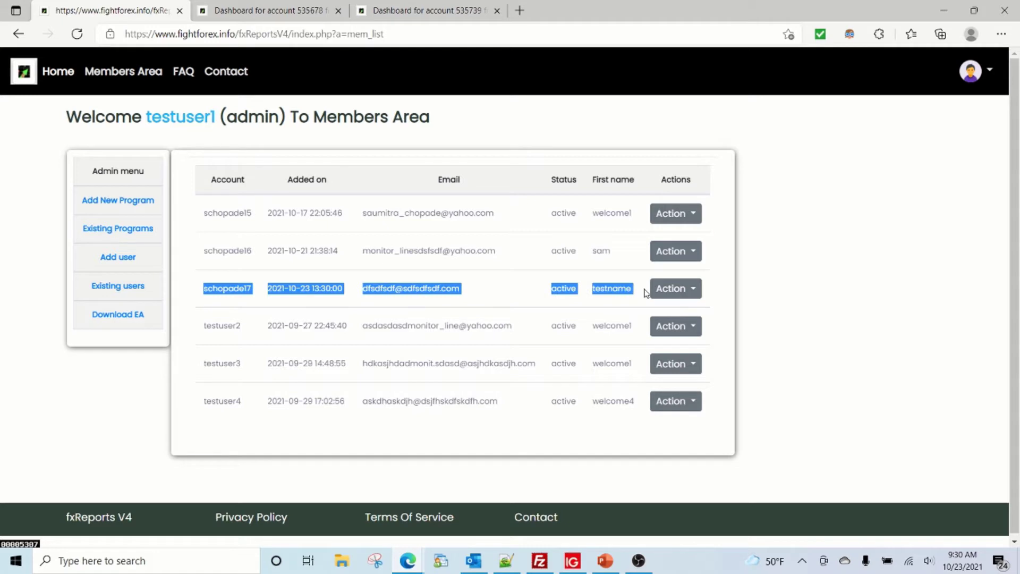
pyautogui.click(676, 299)
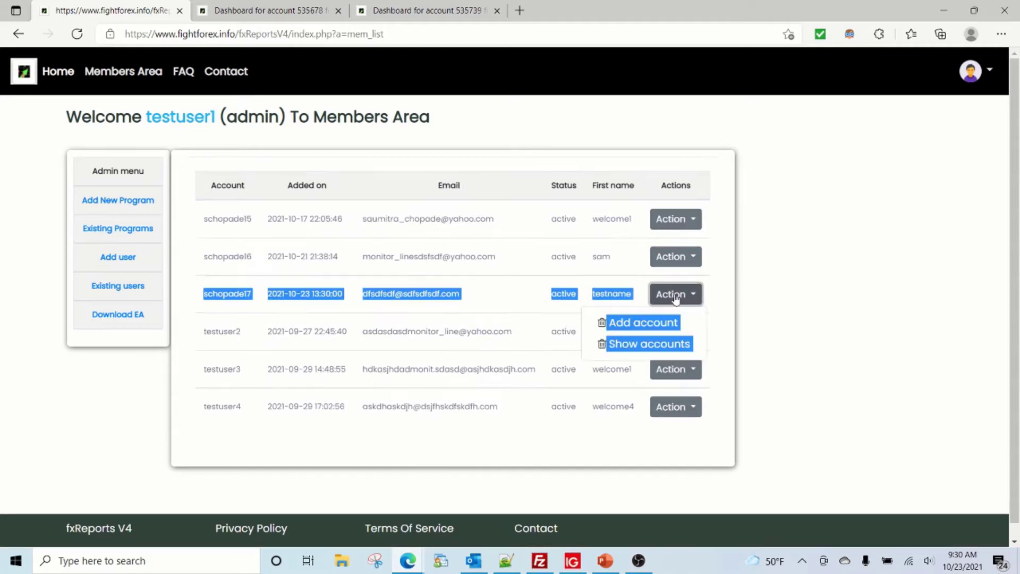
# - Choose Add account for the new user, then bring up the IG MT4 terminal
pyautogui.click(649, 322)
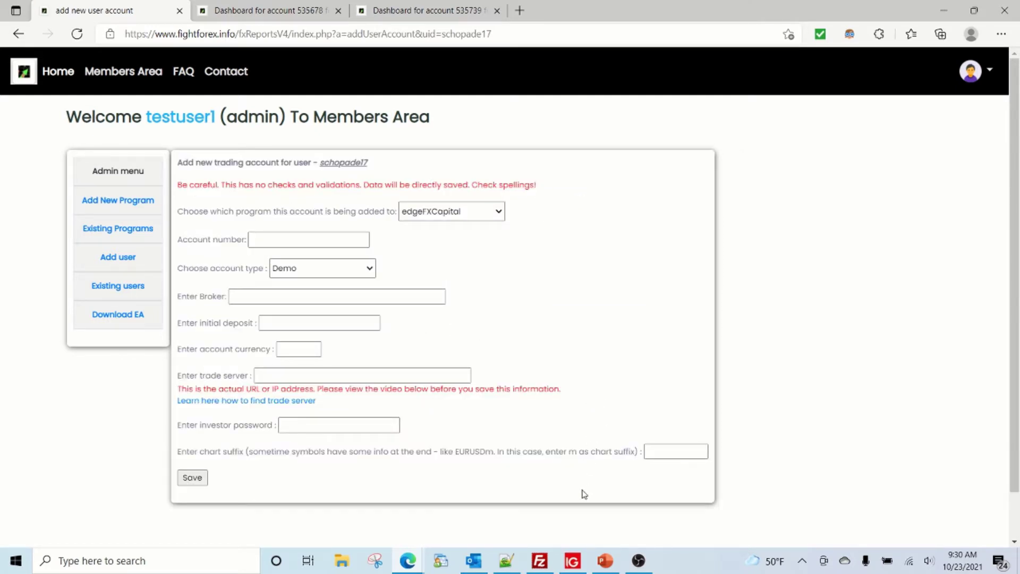
pyautogui.click(572, 561)
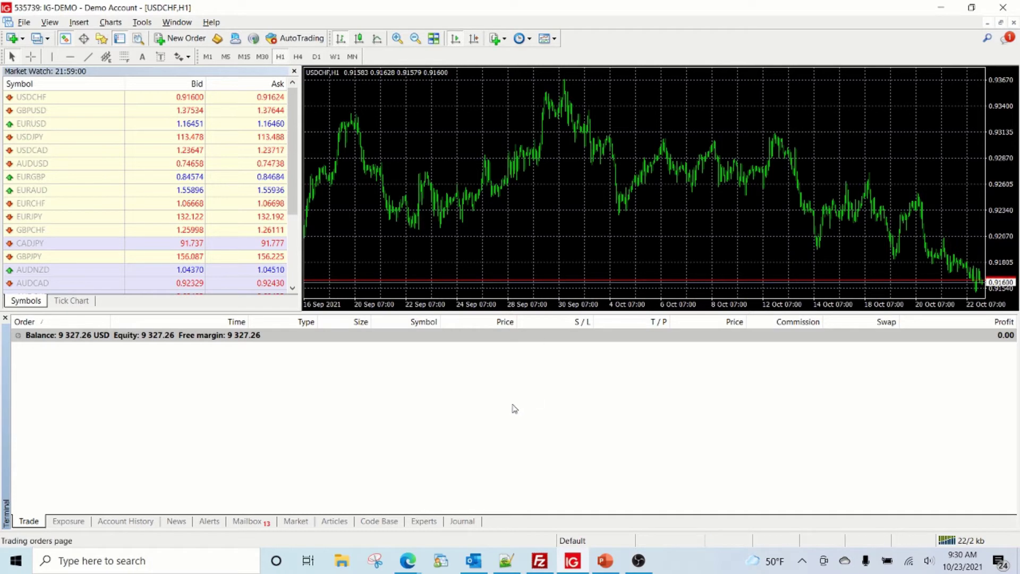
# - Bring the fxReports FAQ page with the admin, member and MT4-account diagram to the front
pyautogui.click(408, 560)
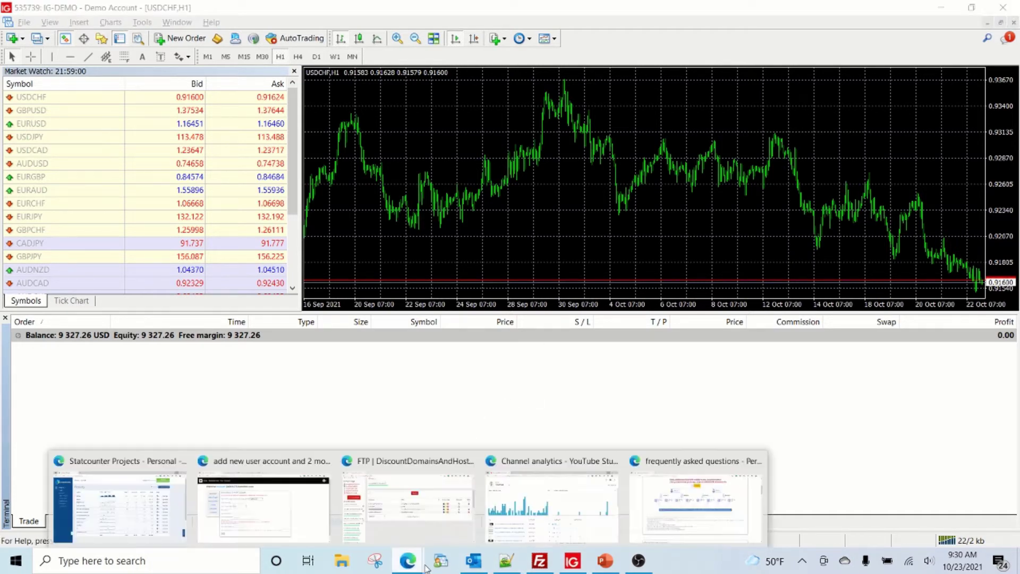
pyautogui.click(637, 526)
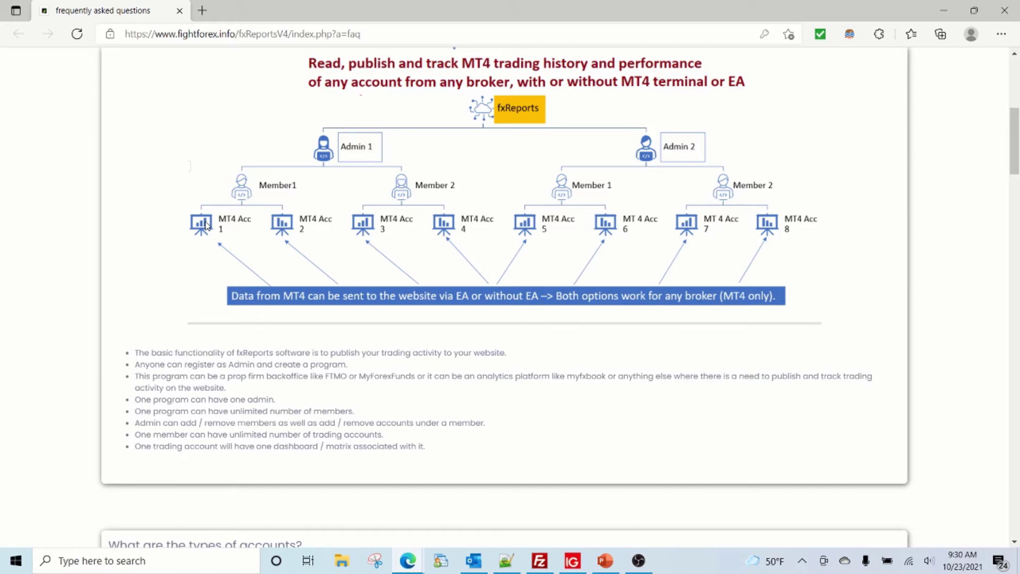
pyautogui.hotkey('alt', 'Tab')
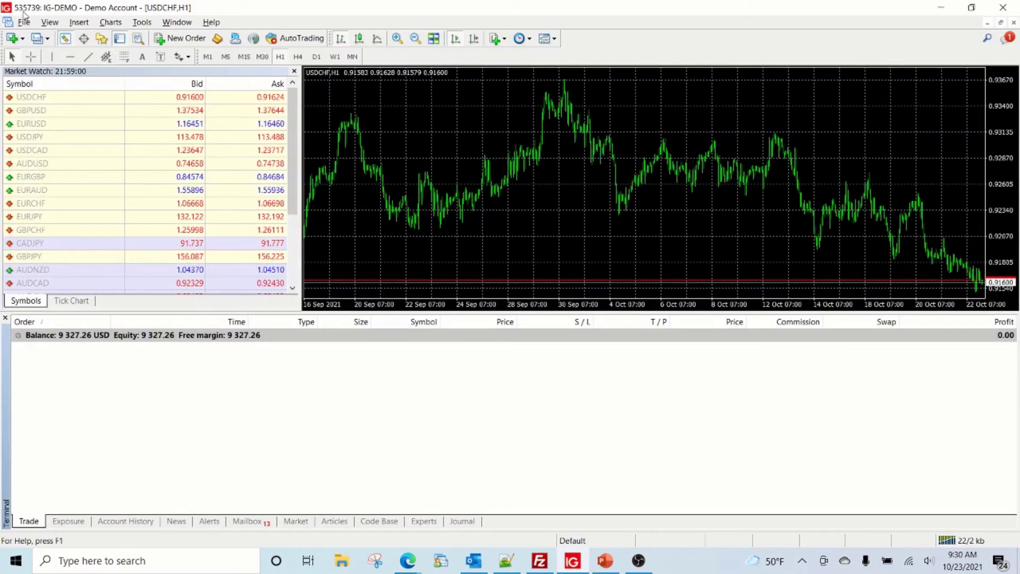
pyautogui.hotkey('alt', 'Tab')
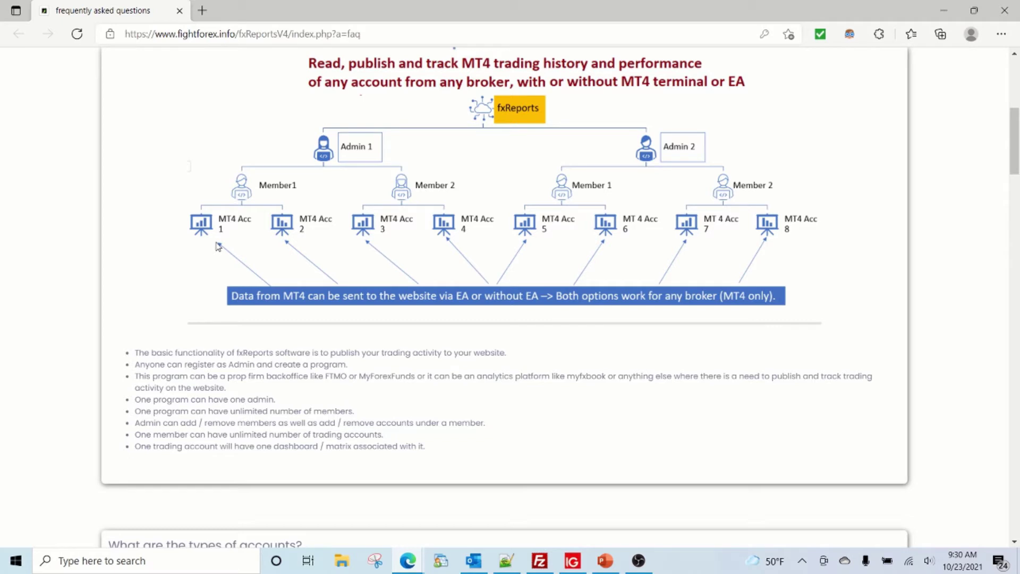
# - Review PowerPoint slide 5's seven EA setup steps, then return to the add-trading-account form
pyautogui.hotkey('alt', 'Tab')
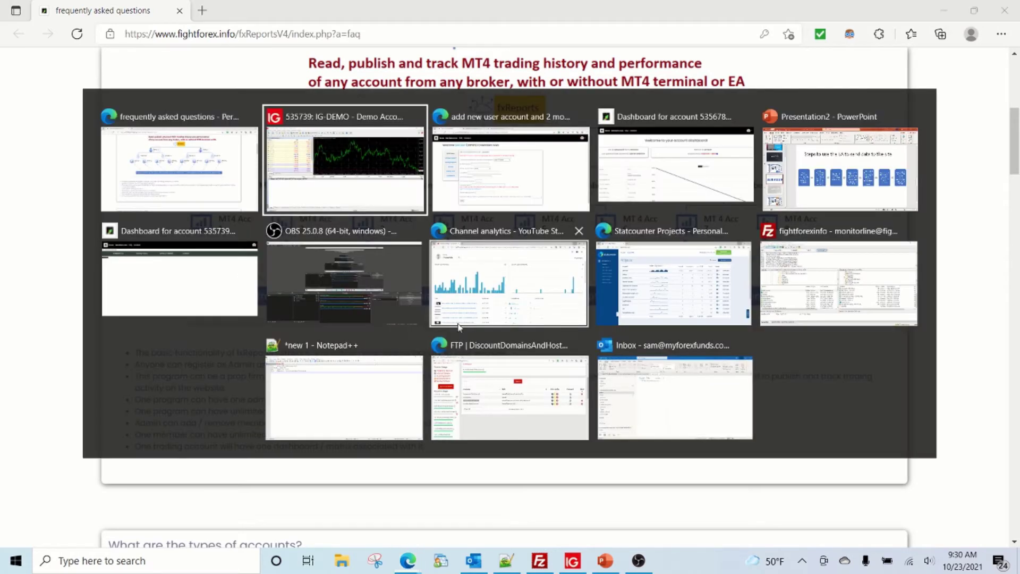
pyautogui.hotkey('alt', 'Tab')
pyautogui.hotkey('alt', 'Tab')
pyautogui.hotkey('alt', 'Tab')
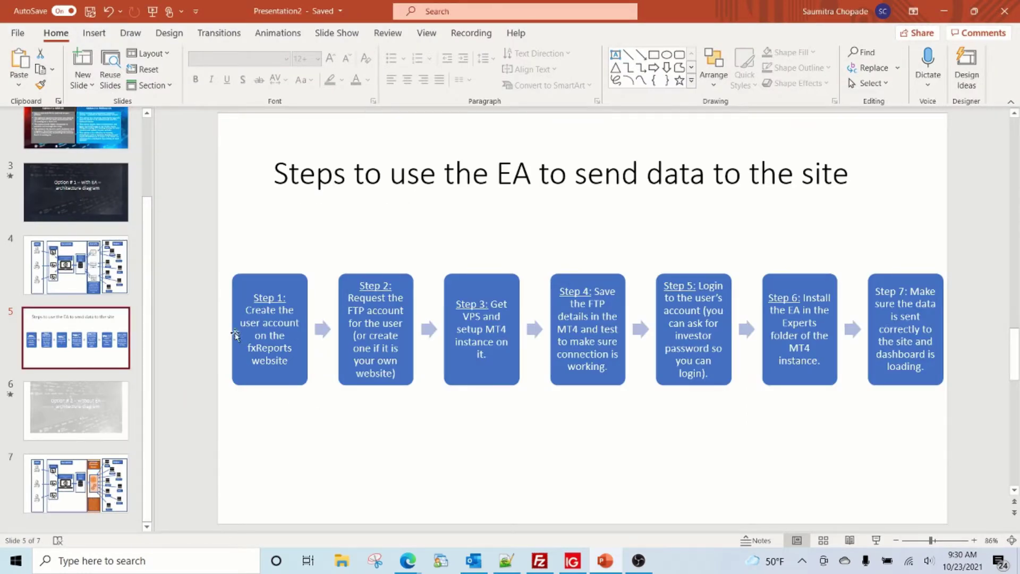
pyautogui.hotkey('alt', 'Tab')
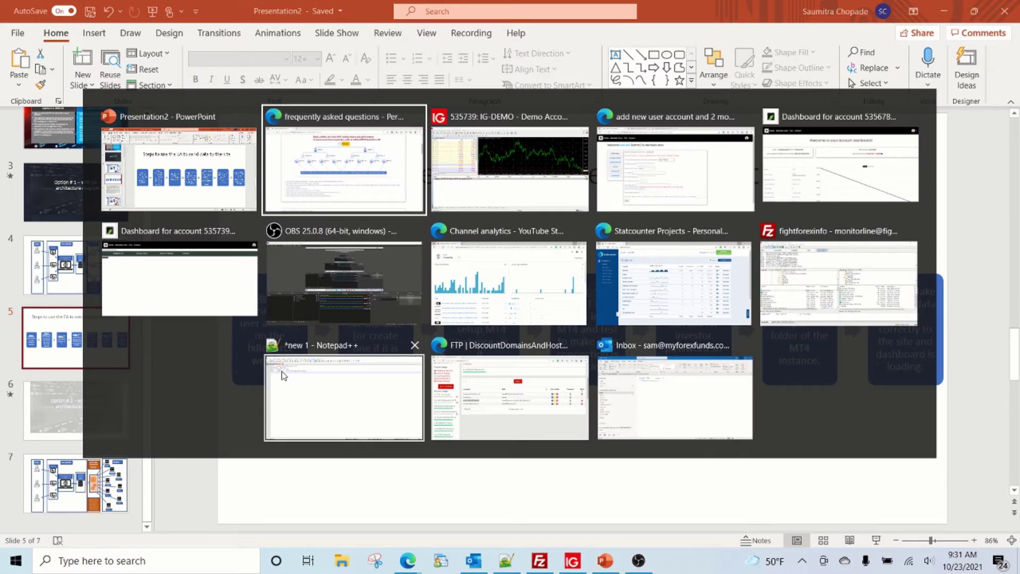
pyautogui.hotkey('alt', 'Tab')
pyautogui.hotkey('alt', 'Tab')
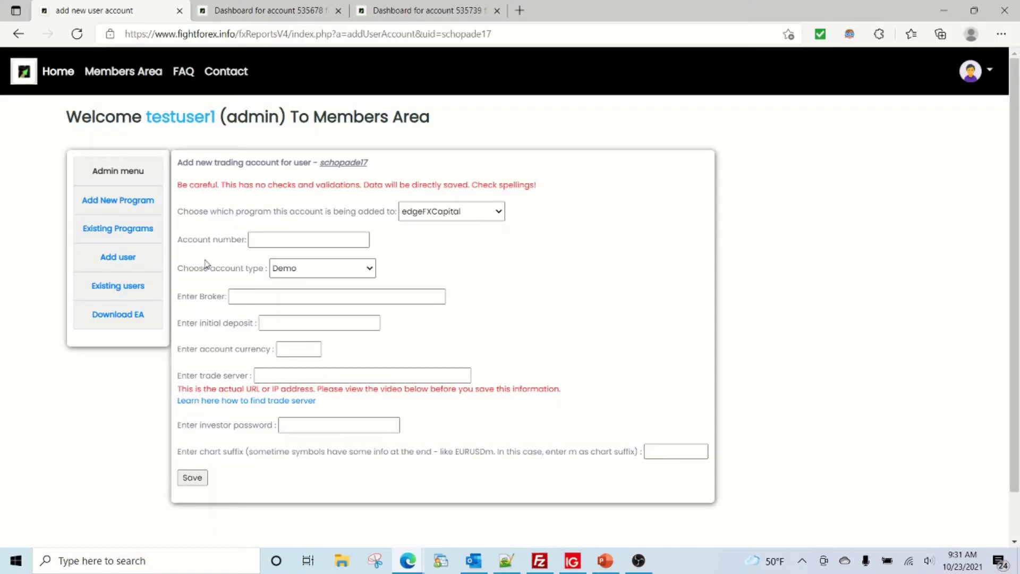
# - Assign the new trading account to the SamFTMOLikeChallenge program
pyautogui.moveTo(368, 164); pyautogui.dragTo(326, 165)
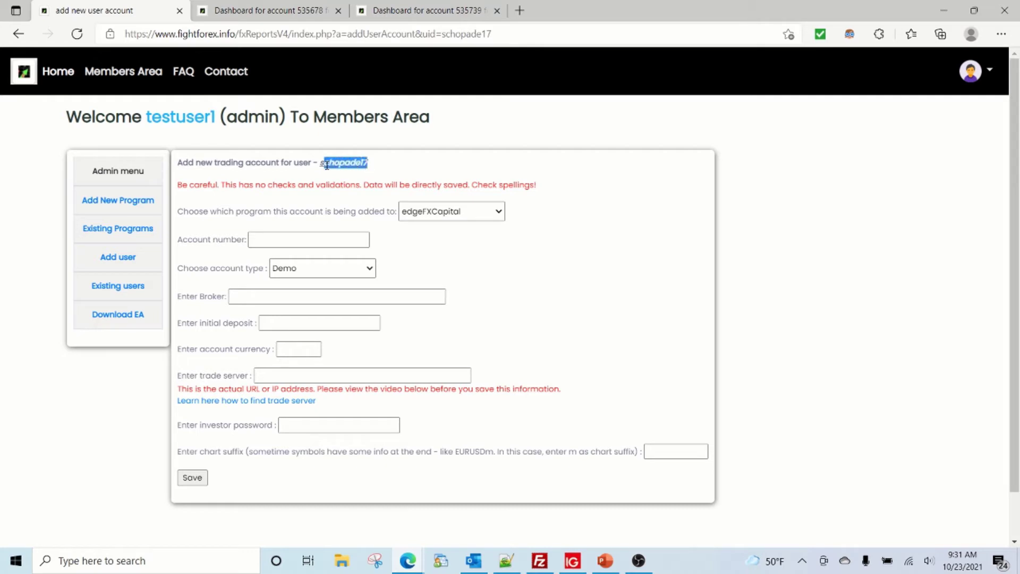
pyautogui.click(469, 215)
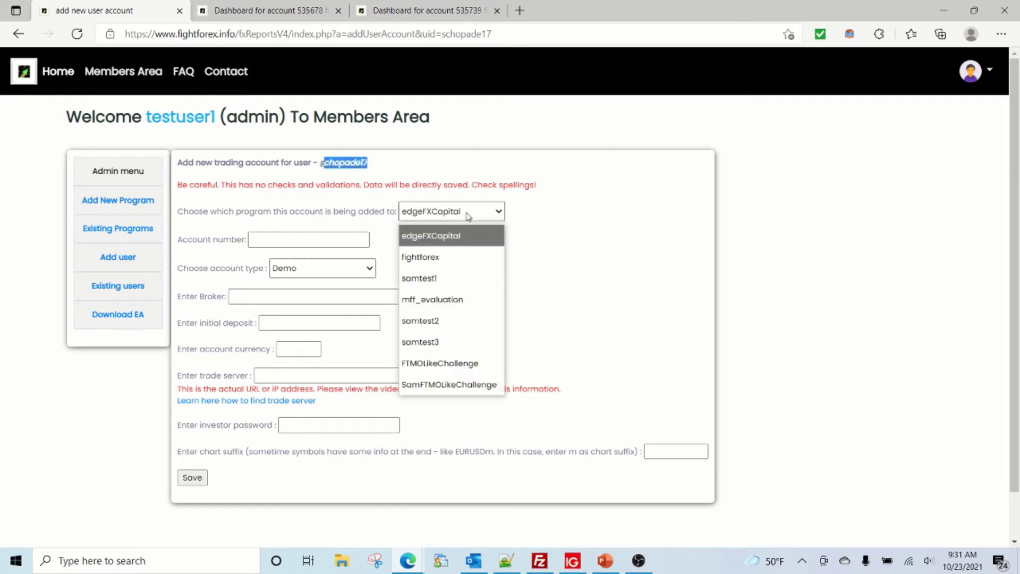
pyautogui.click(464, 382)
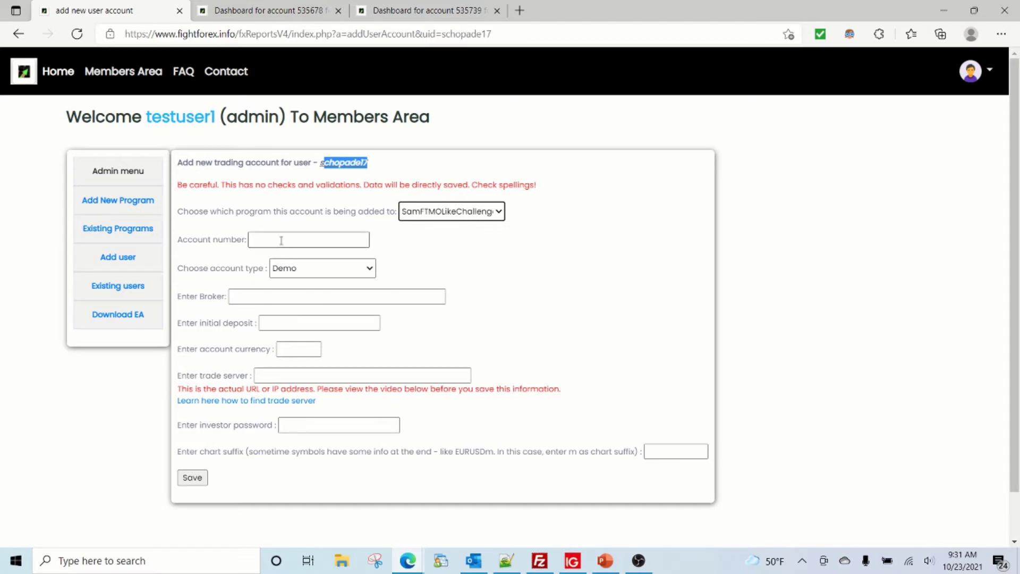
# - Enter the MT4 account number, set the broker to IG US, and check the terminal balance
pyautogui.click(311, 239)
pyautogui.hotkey('alt', 'Tab')
pyautogui.hotkey('alt', 'Tab')
pyautogui.hotkey('alt', 'Tab')
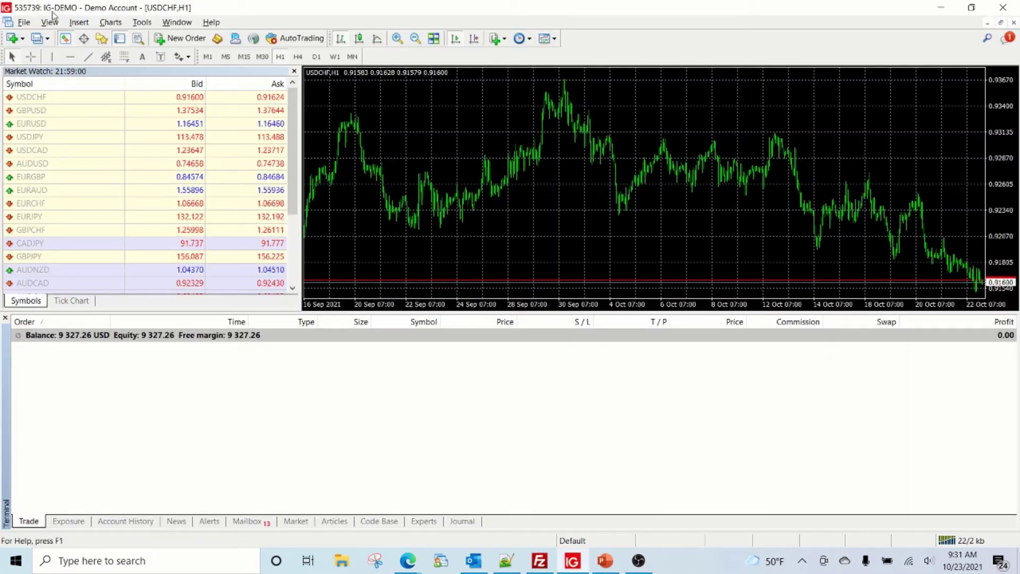
pyautogui.hotkey('alt', 'Tab')
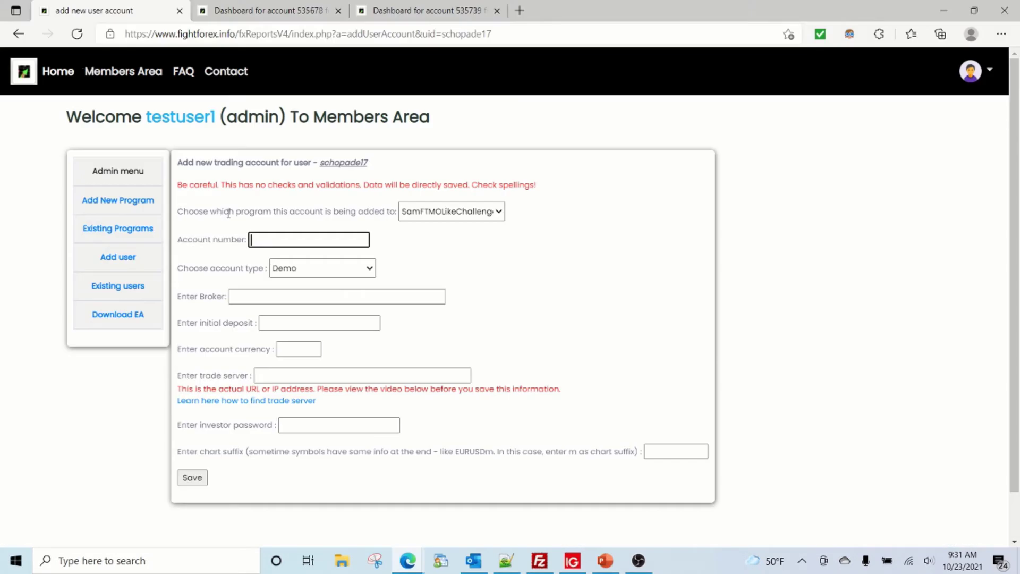
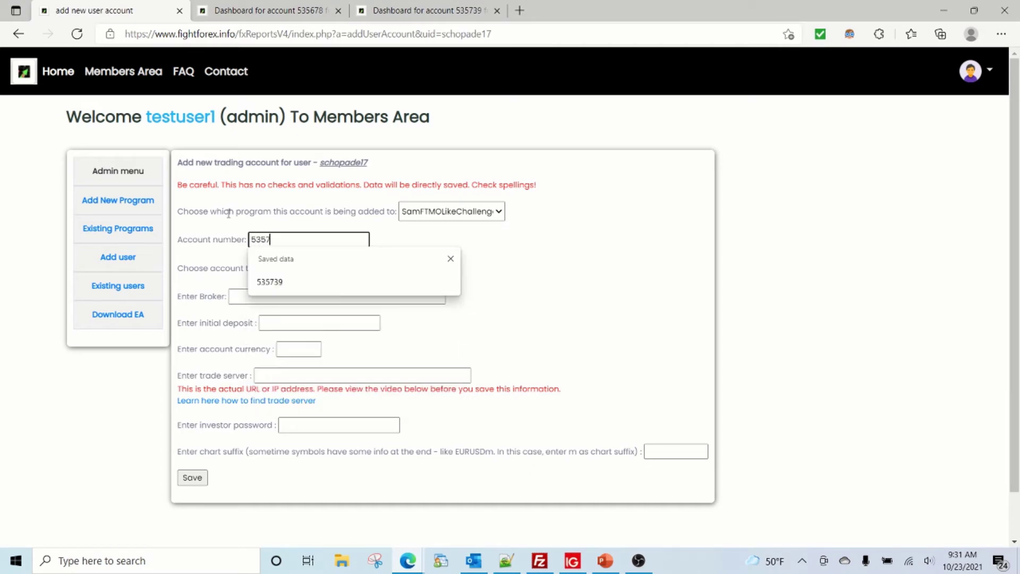
pyautogui.press('Tab')
pyautogui.press('Tab')
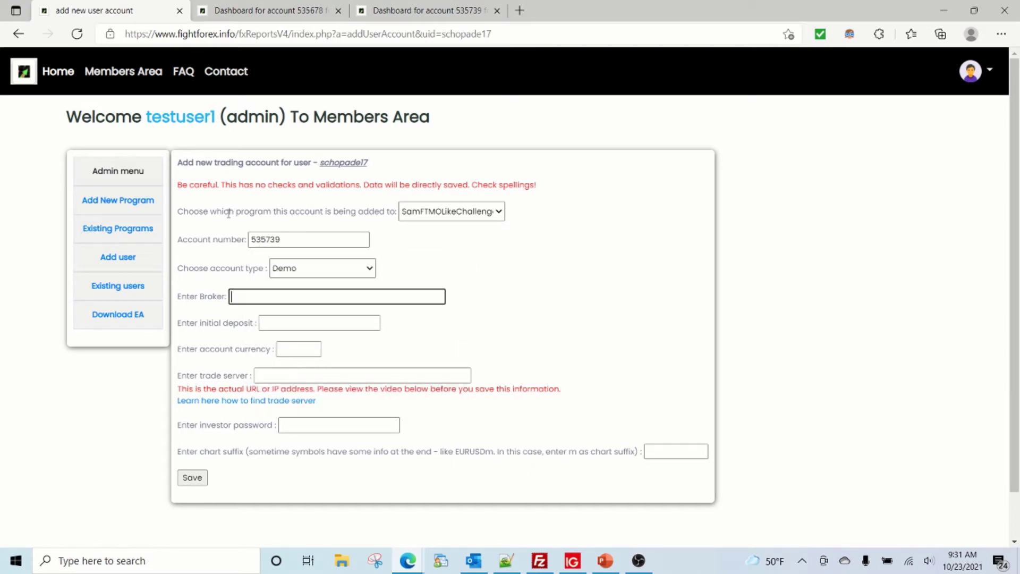
pyautogui.press('Down')
pyautogui.press('Down')
pyautogui.press('Tab')
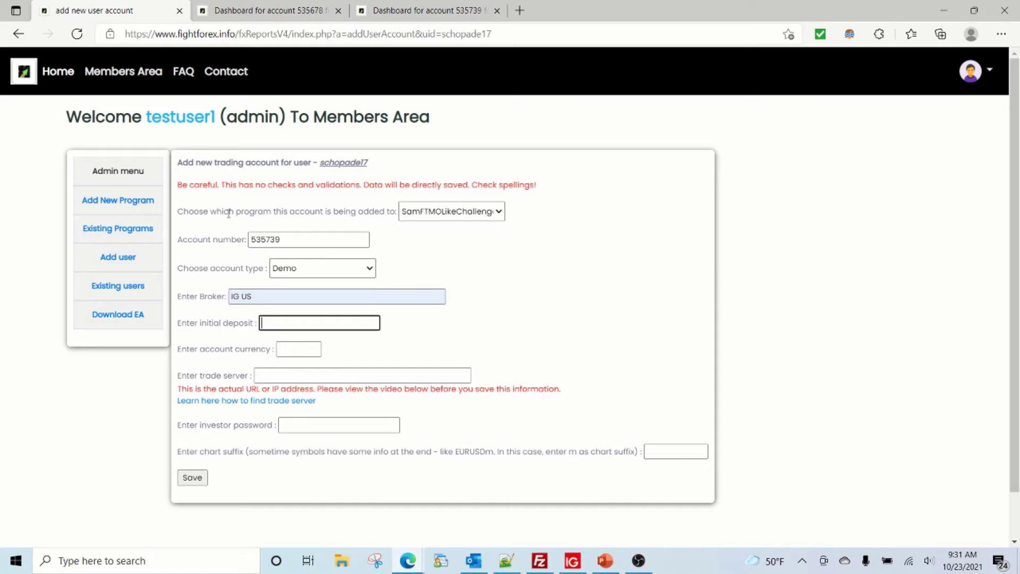
pyautogui.hotkey('alt', 'Tab')
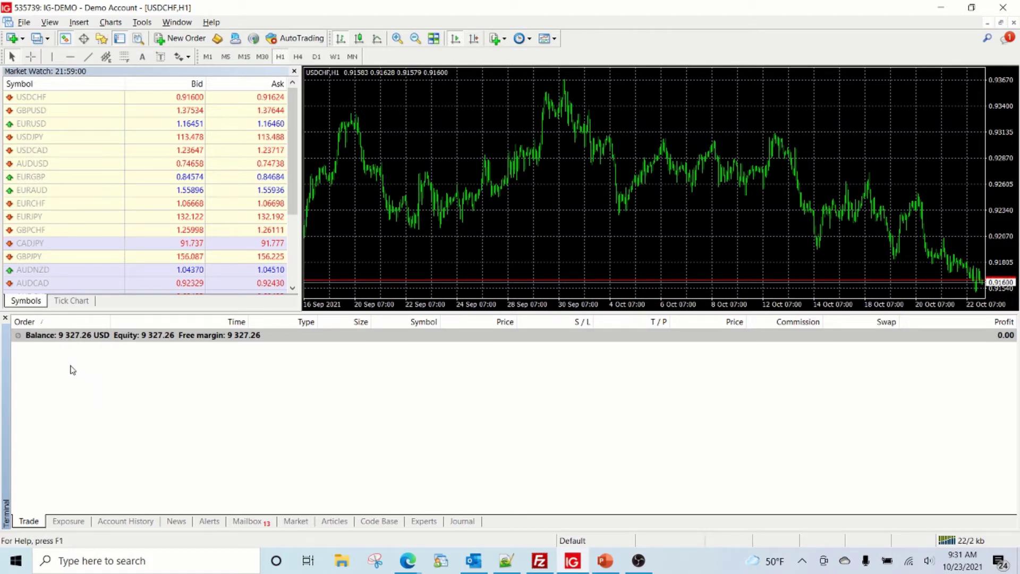
# - Set the initial deposit to 9400 and the account currency to USD
pyautogui.hotkey('alt', 'Tab')
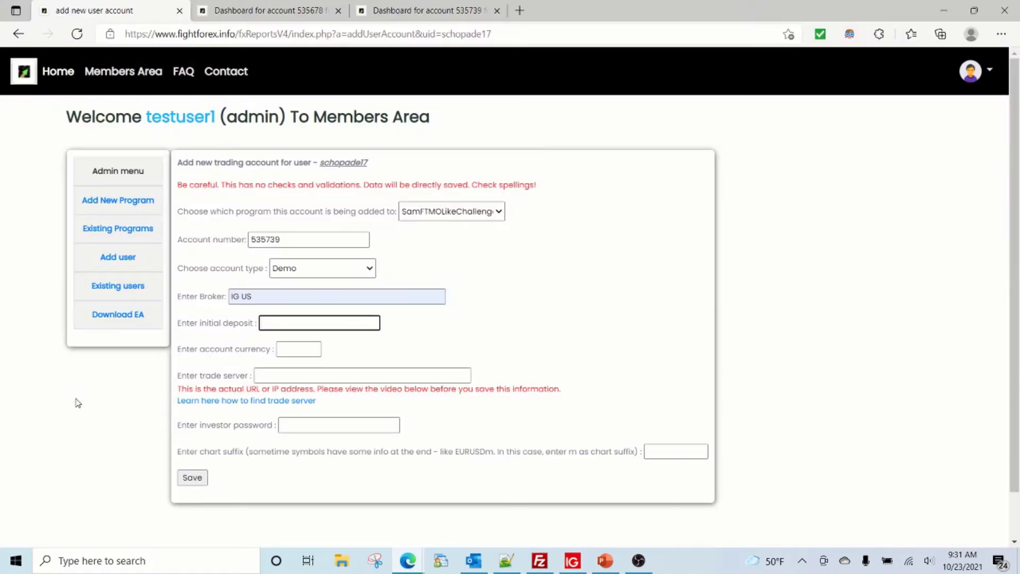
pyautogui.write('9400')
pyautogui.press('Tab')
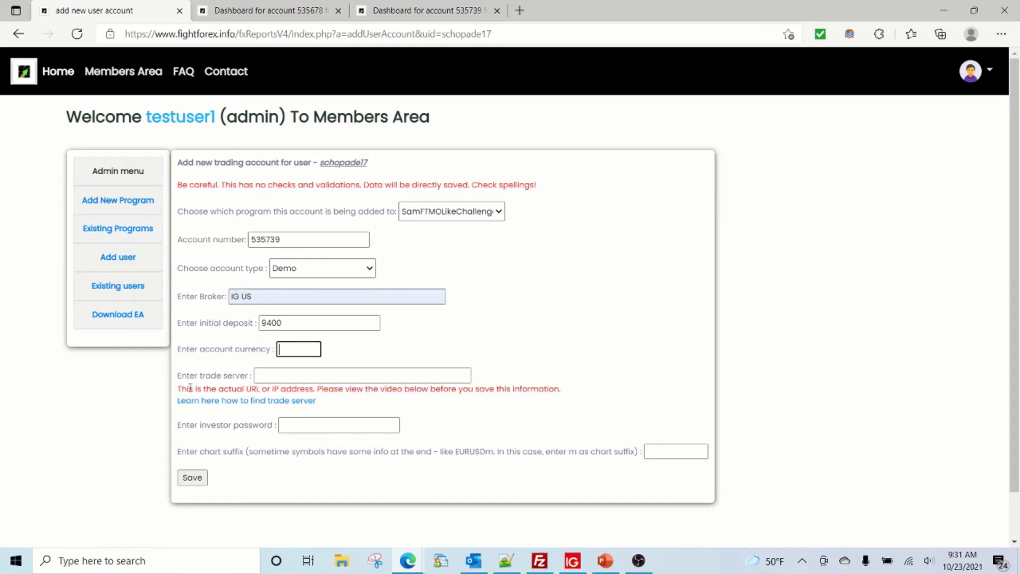
pyautogui.write('USD')
# - Step through the trade server, investor password and chart suffix fields, then switch to PowerPoint
pyautogui.click(287, 375)
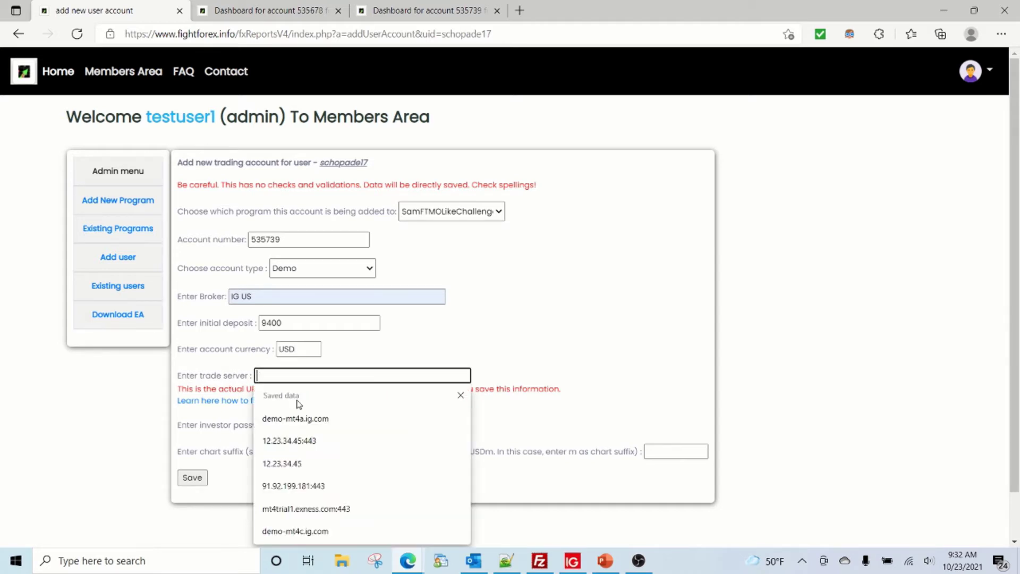
pyautogui.click(405, 431)
pyautogui.click(396, 426)
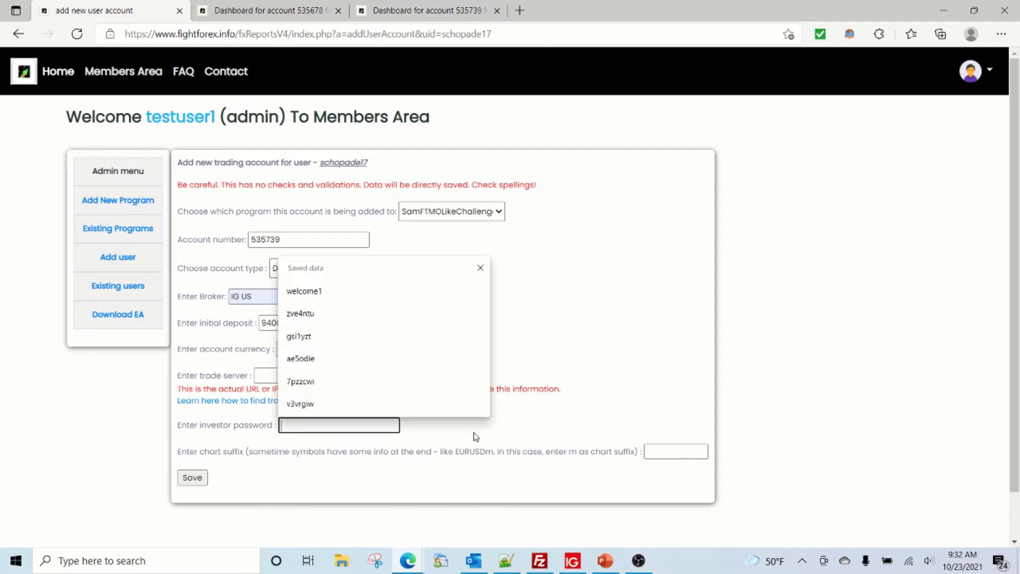
pyautogui.click(667, 451)
pyautogui.click(606, 563)
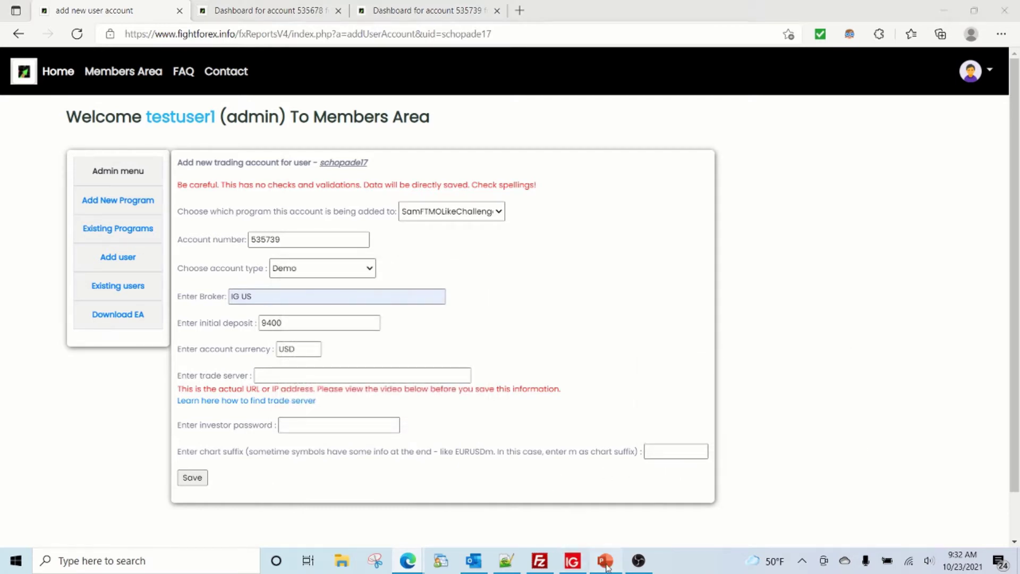
pyautogui.click(89, 505)
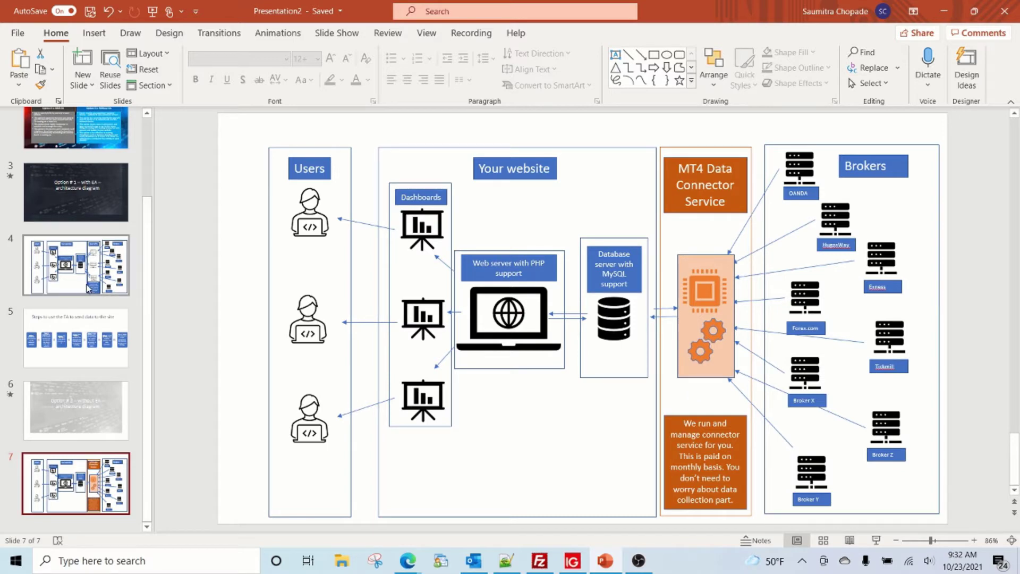
pyautogui.click(88, 287)
pyautogui.hotkey('alt', 'Tab')
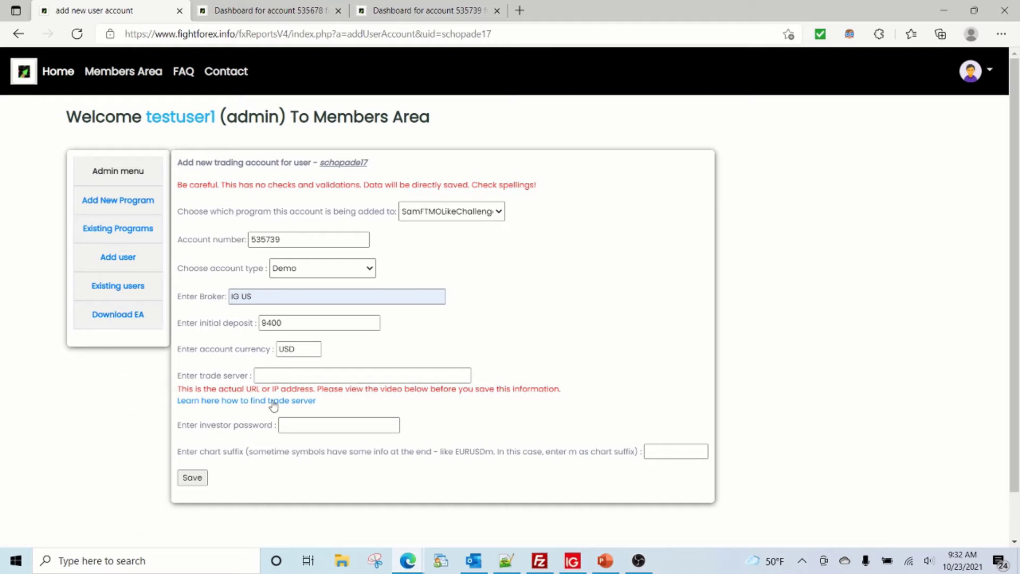
# - Save the account and show the user's accounts: Demo IG US, ACTIVE, 9400.00 USD
pyautogui.click(193, 481)
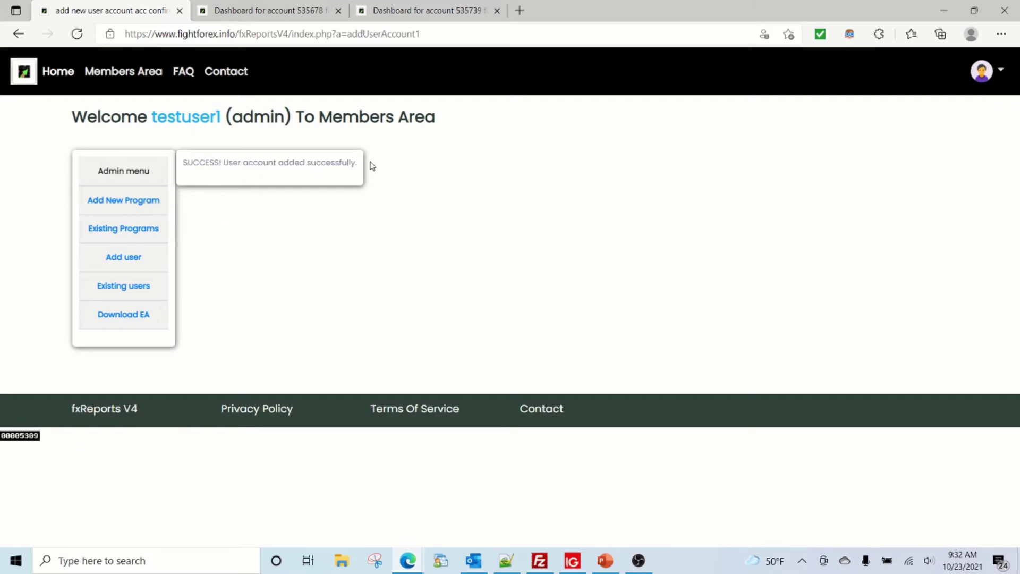
pyautogui.click(147, 289)
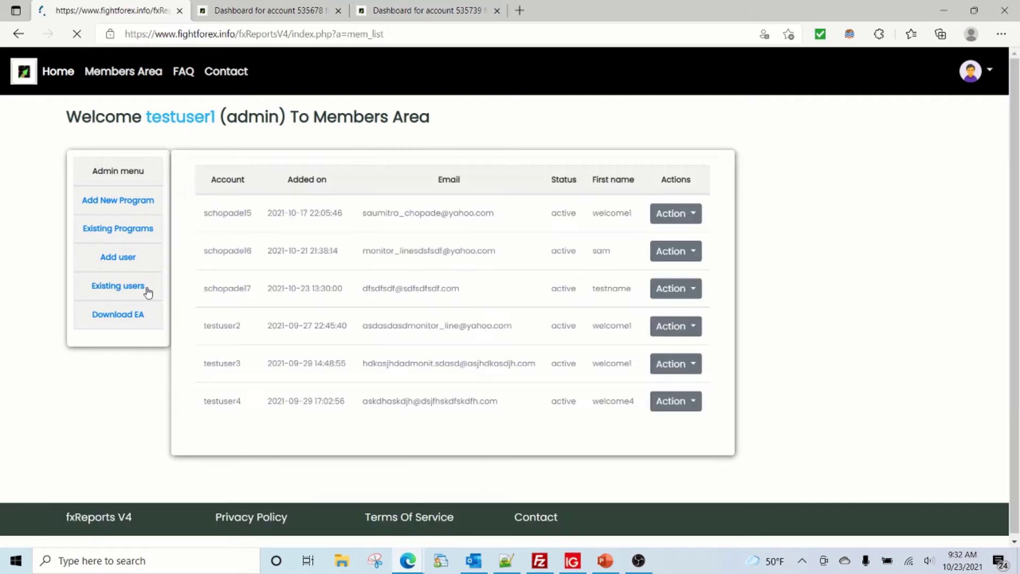
pyautogui.moveTo(207, 288); pyautogui.dragTo(252, 289)
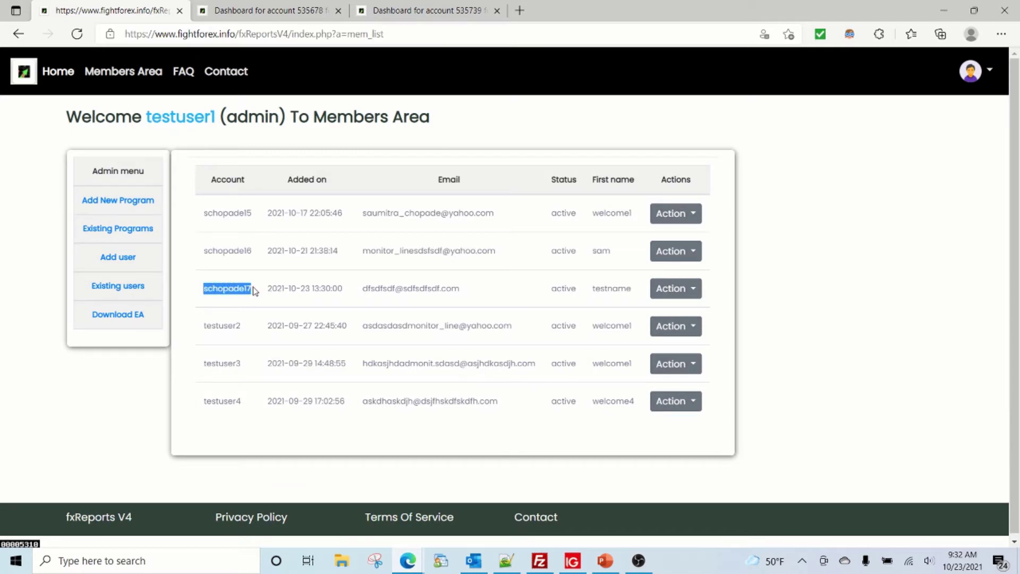
pyautogui.click(668, 288)
pyautogui.click(643, 344)
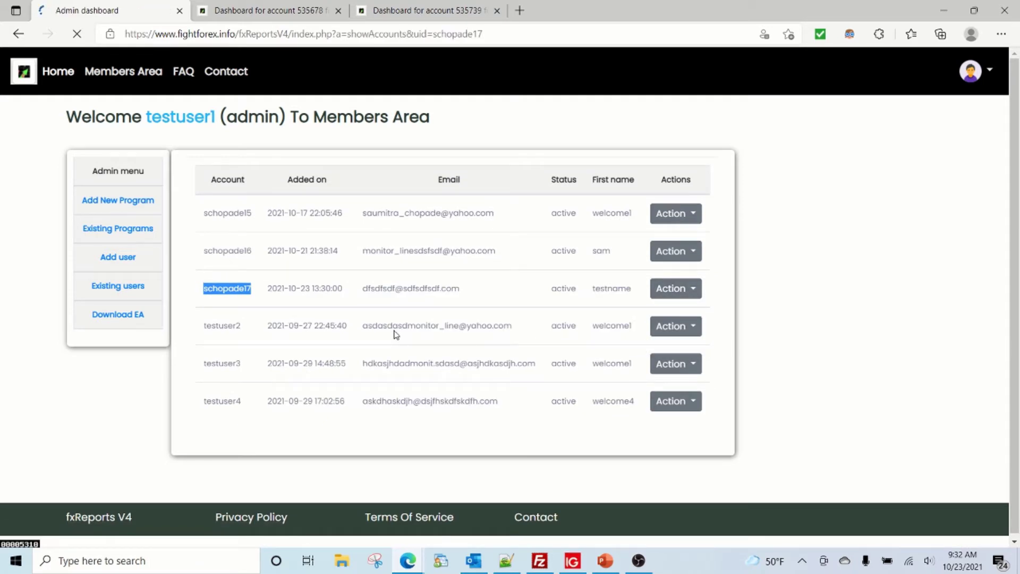
pyautogui.moveTo(212, 212); pyautogui.dragTo(619, 229)
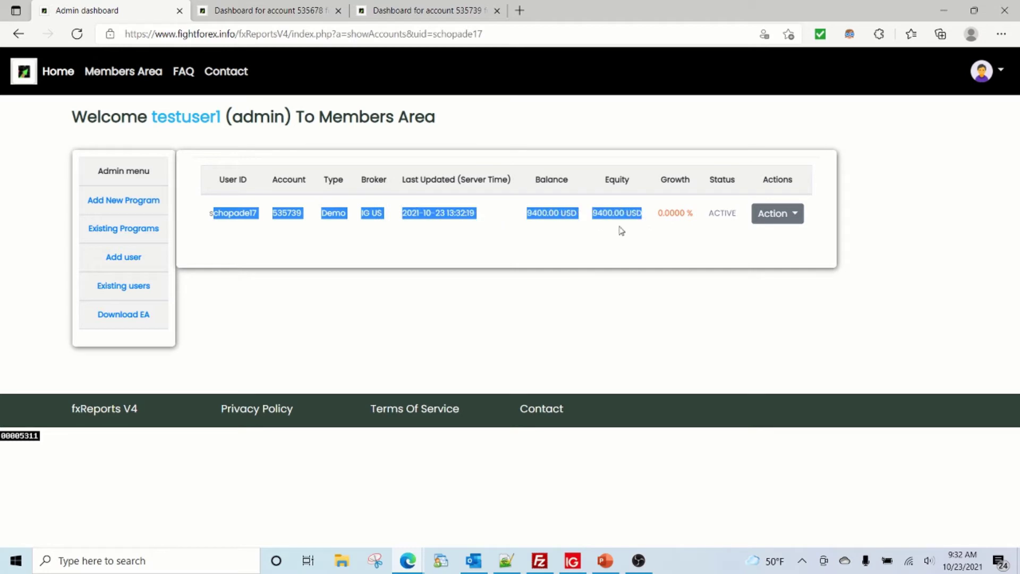
pyautogui.click(557, 225)
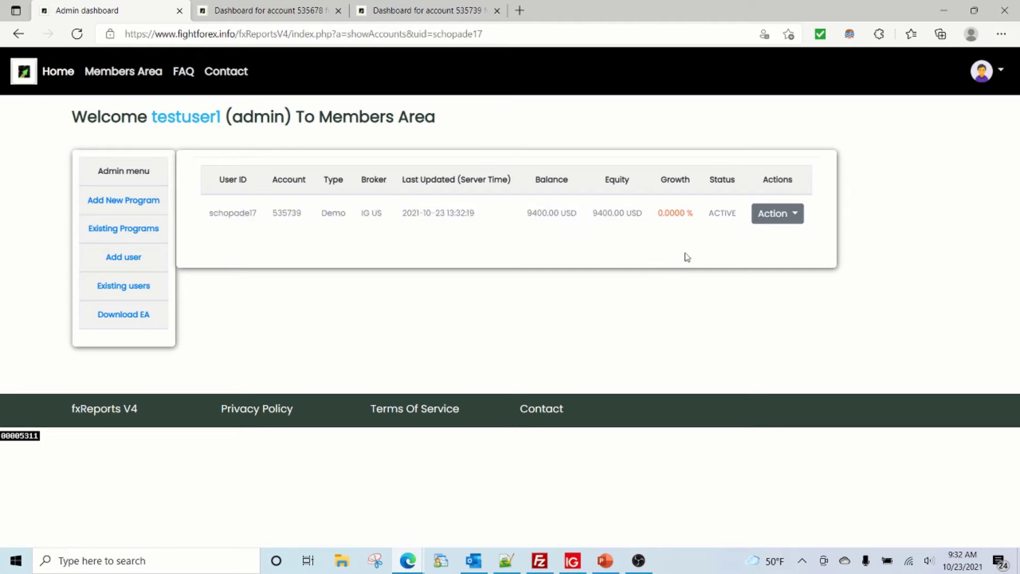
# - Open View Report for the new account, which shows No records found
pyautogui.click(772, 213)
pyautogui.click(740, 188)
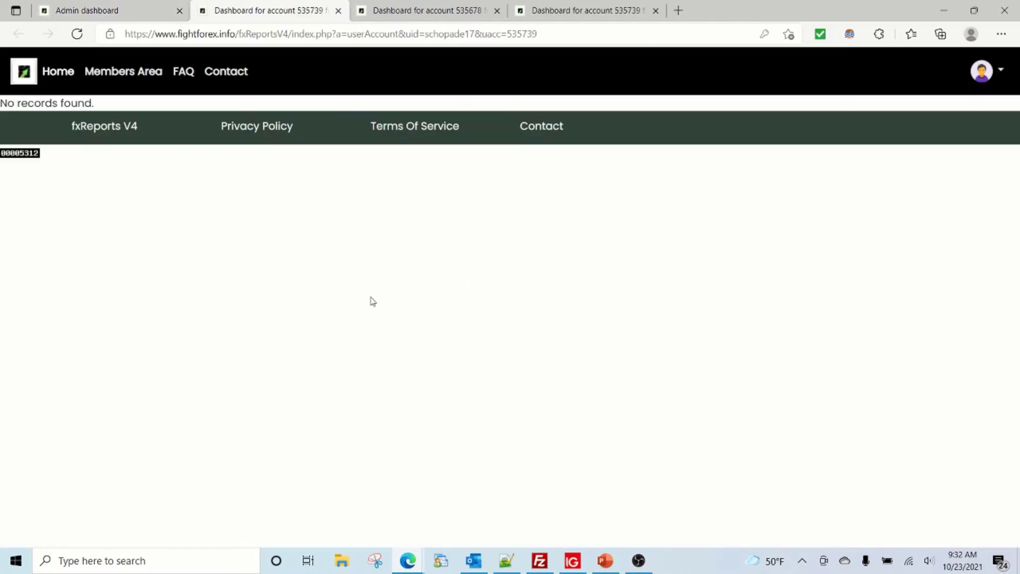
pyautogui.moveTo(102, 105); pyautogui.dragTo(2, 105)
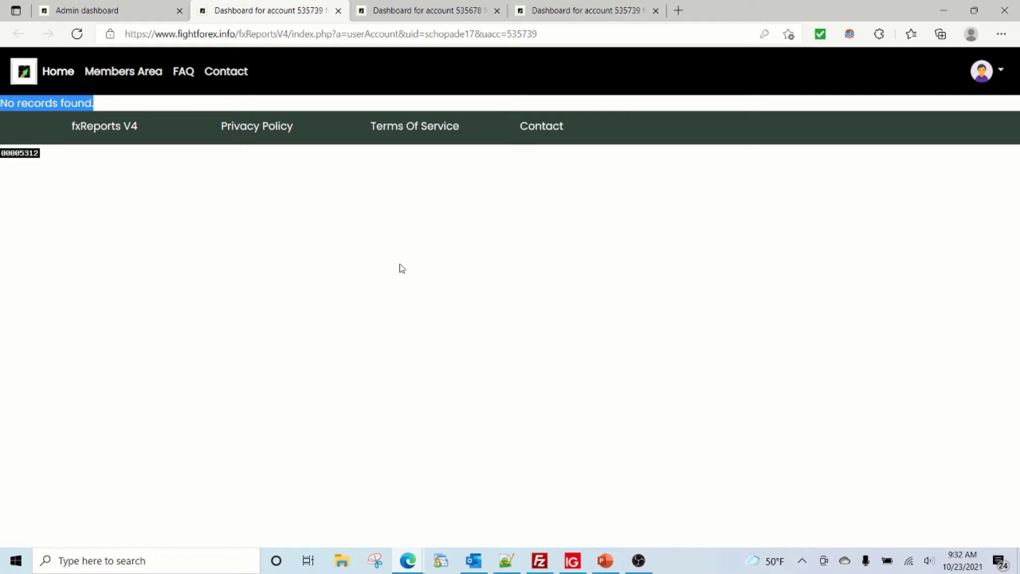
# - Switch to PowerPoint's slide 4 architecture diagram of users, website, VPSs and brokers
pyautogui.hotkey('alt', 'Tab')
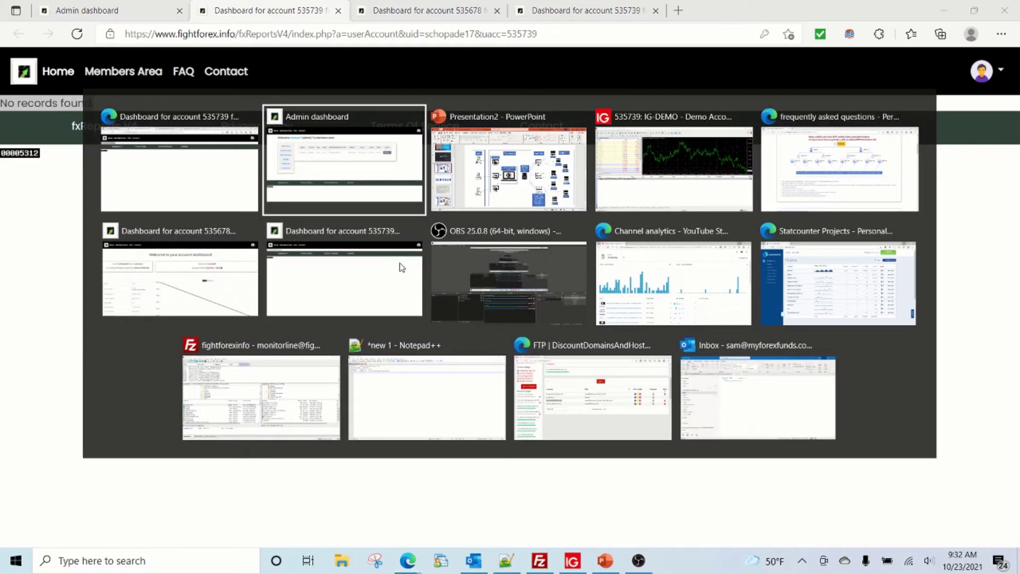
pyautogui.hotkey('alt', 'Tab')
pyautogui.hotkey('alt', 'Tab')
pyautogui.hotkey('alt', 'Tab')
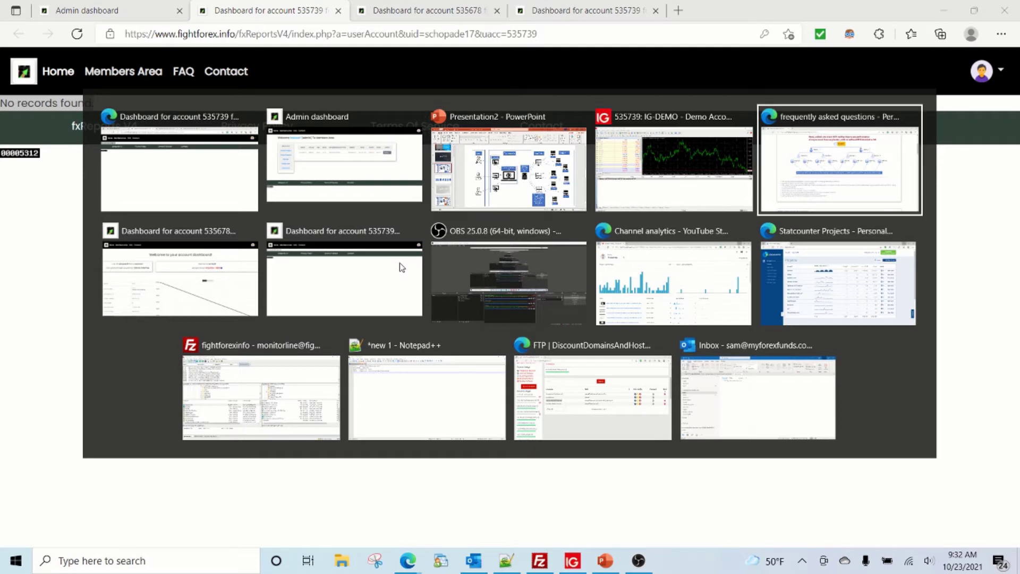
pyautogui.hotkey('alt', 'Tab')
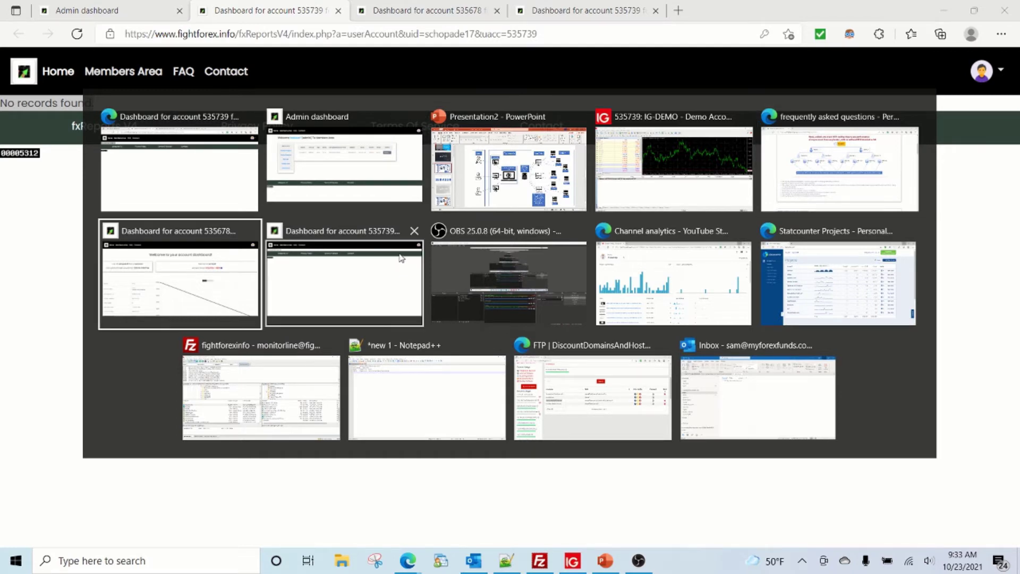
pyautogui.click(471, 196)
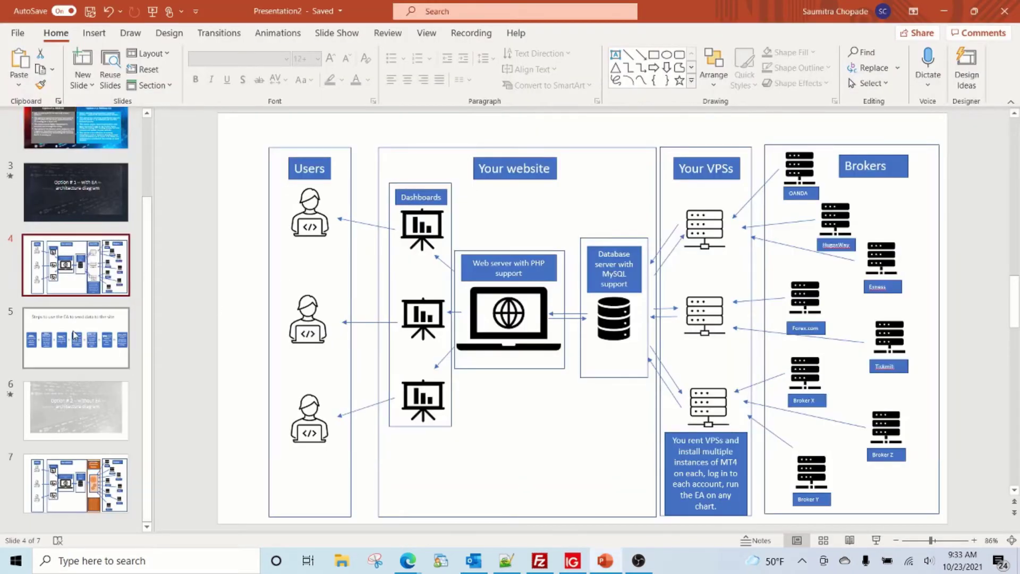
# - Show slide 5's seven steps for the EA, then bring up the control panel's FTP Accounts page
pyautogui.click(85, 342)
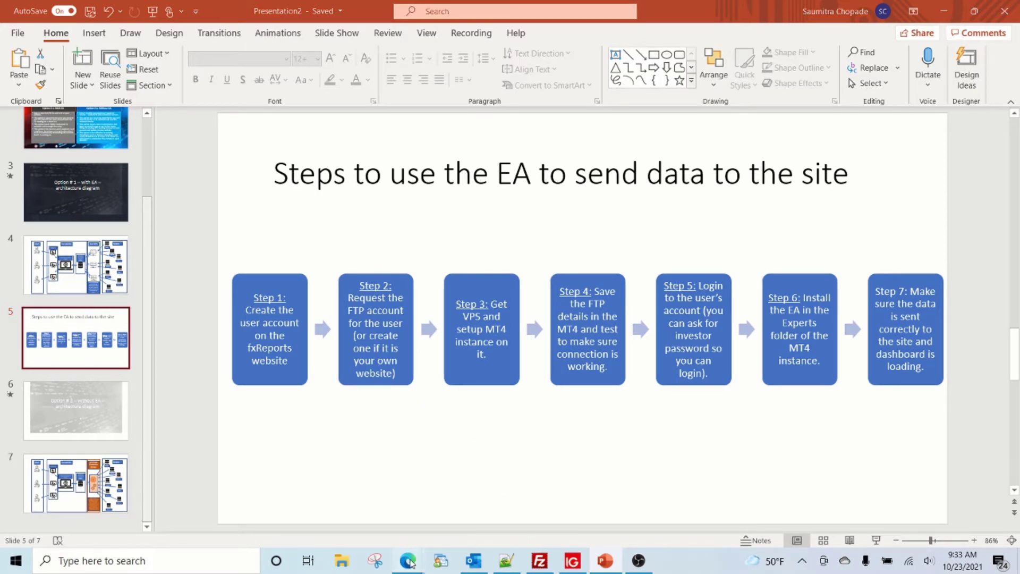
pyautogui.moveTo(410, 562)
pyautogui.click(419, 455)
pyautogui.scroll(5, 422, 455)
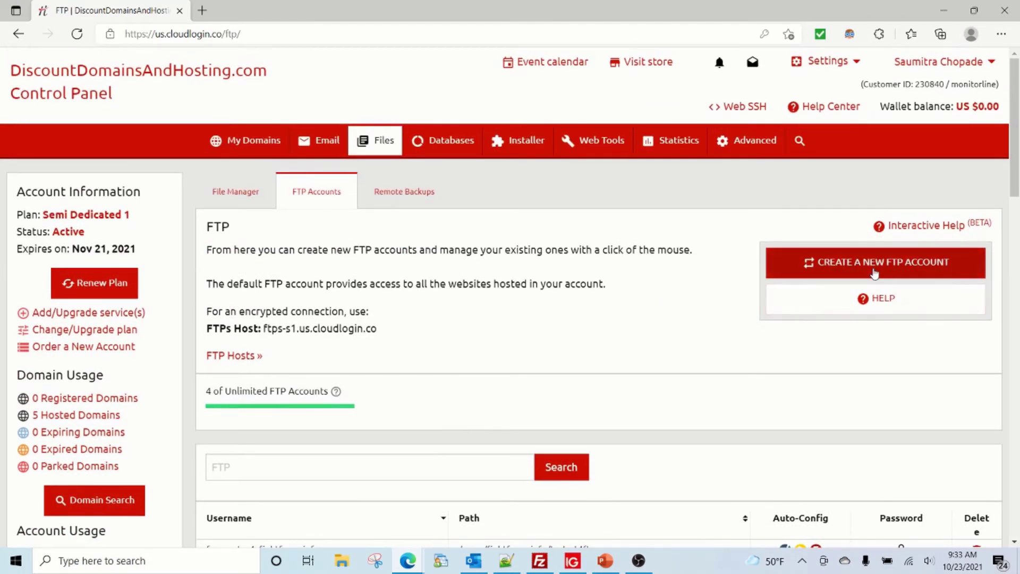
# - Start a new FTP account using the dashboard's user id as username and enter a password
pyautogui.click(812, 264)
pyautogui.hotkey('alt', 'Tab')
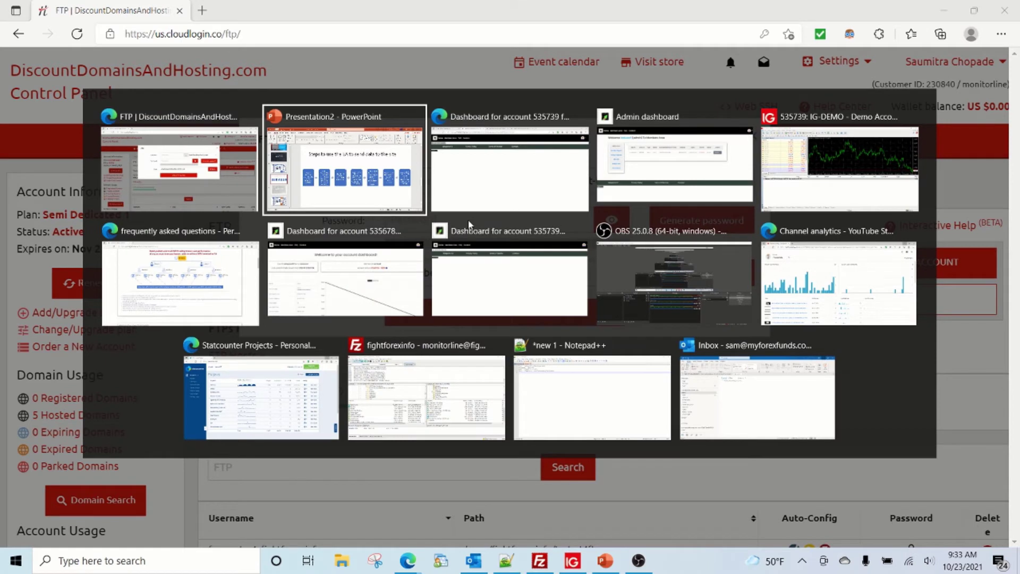
pyautogui.click(468, 224)
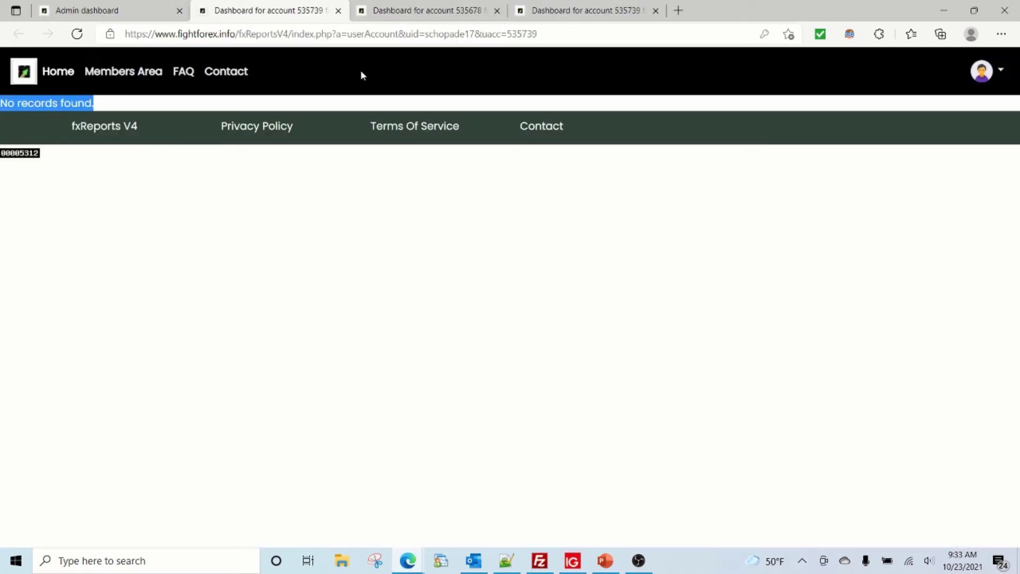
pyautogui.click(436, 36)
pyautogui.doubleClick(436, 35)
pyautogui.hotkey('ctrl', 'c')
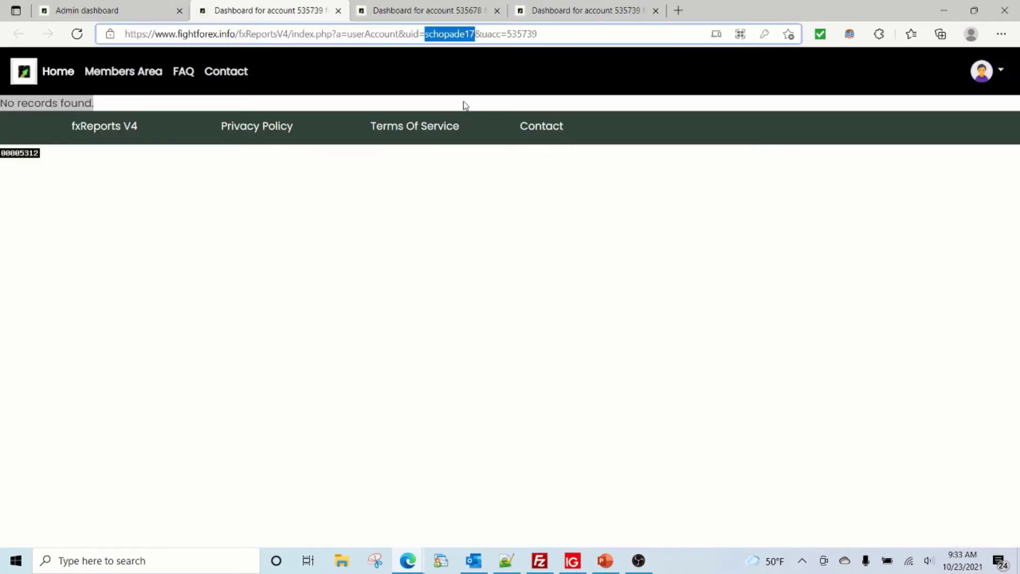
pyautogui.hotkey('alt', 'Tab')
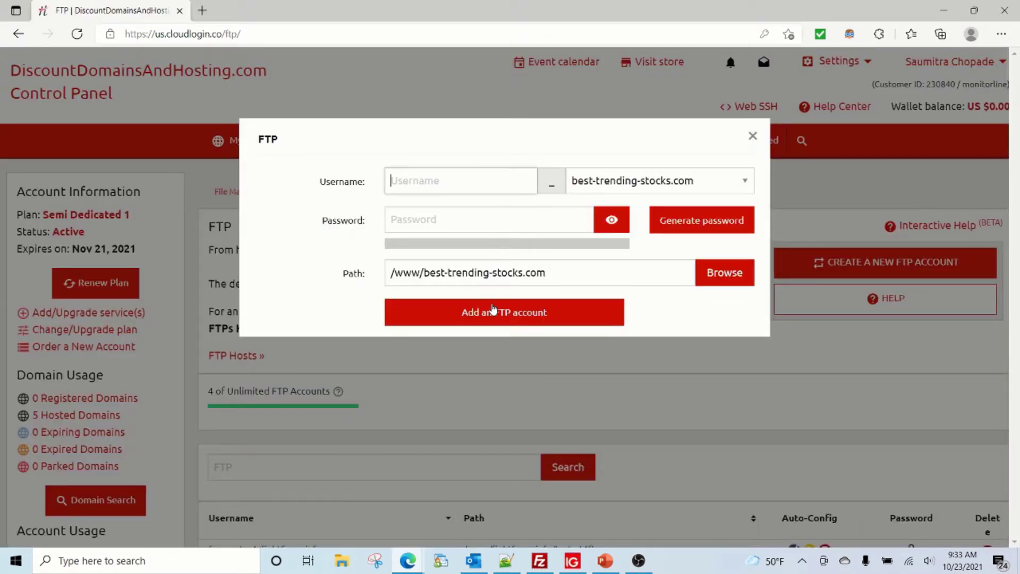
pyautogui.click(440, 179)
pyautogui.hotkey('ctrl', 'v')
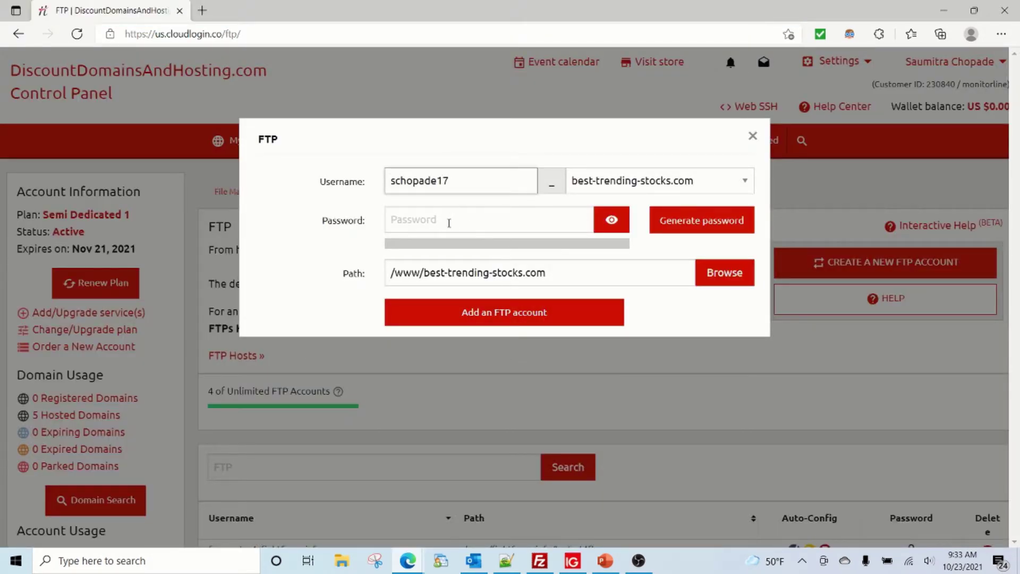
pyautogui.click(448, 223)
pyautogui.write('********')
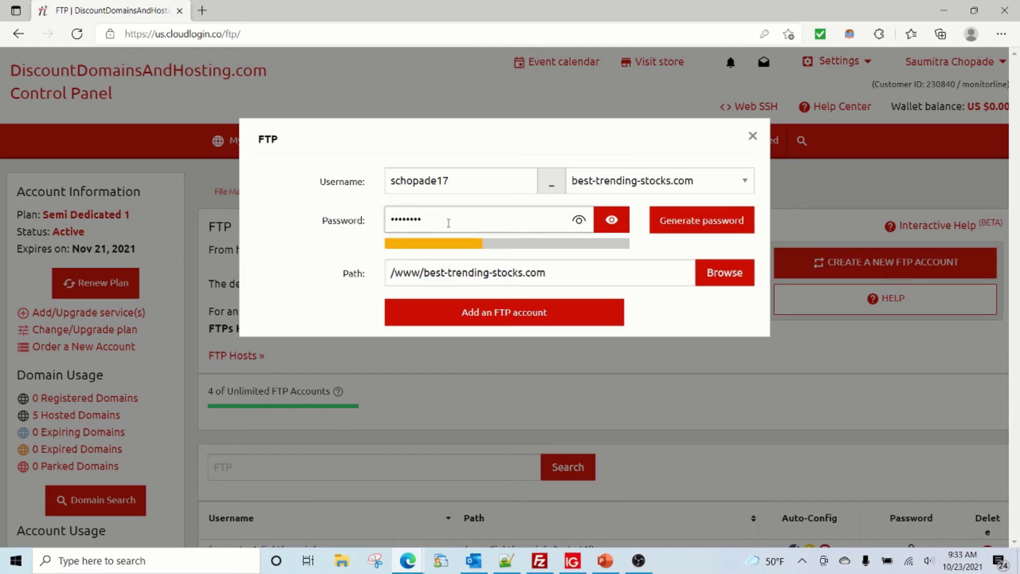
# - Set the account's domain to fightforex.info and open the folder picker for its path
pyautogui.click(702, 182)
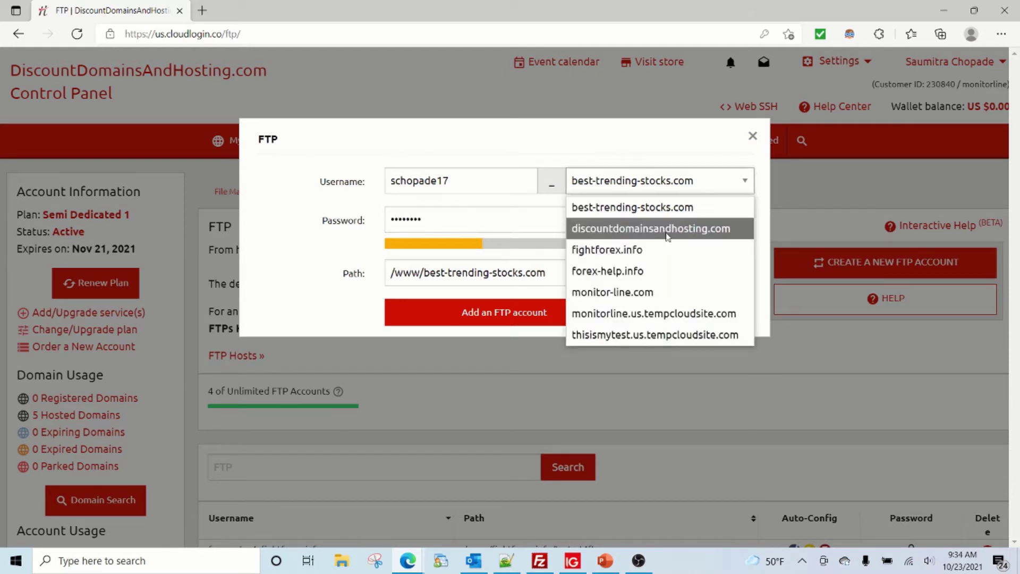
pyautogui.click(653, 250)
pyautogui.click(727, 273)
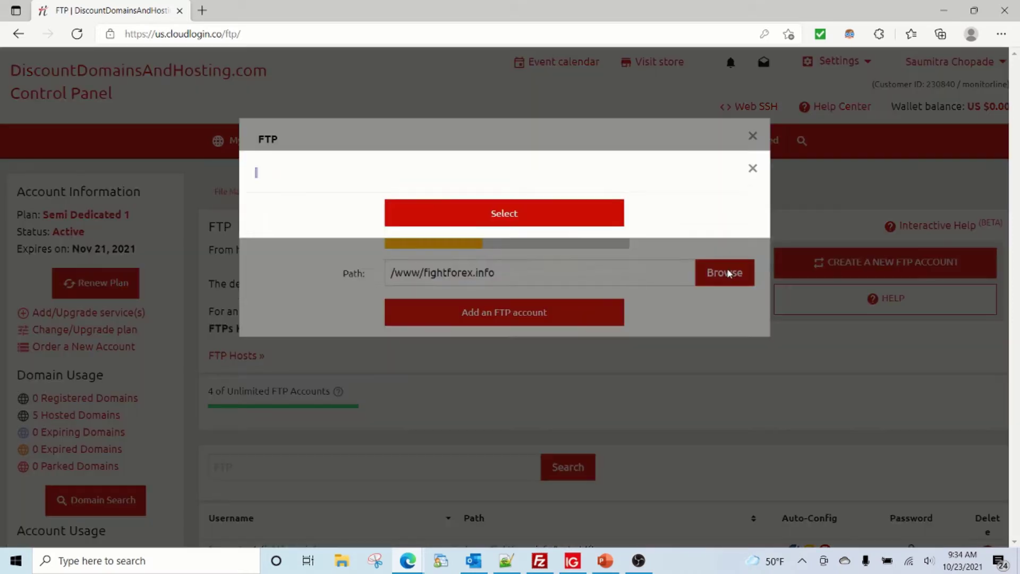
pyautogui.click(358, 328)
pyautogui.scroll(-3, 358, 329)
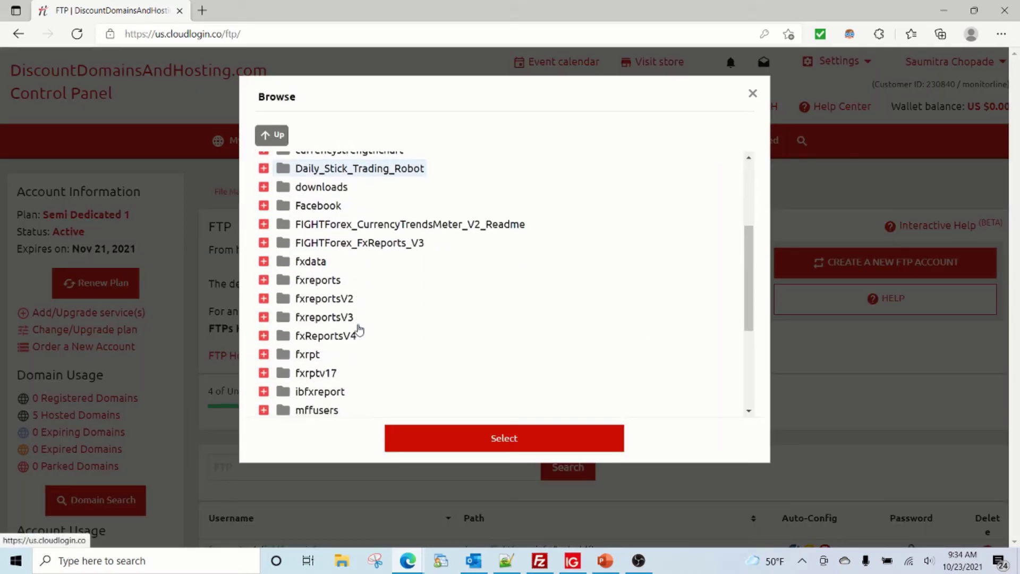
pyautogui.click(538, 561)
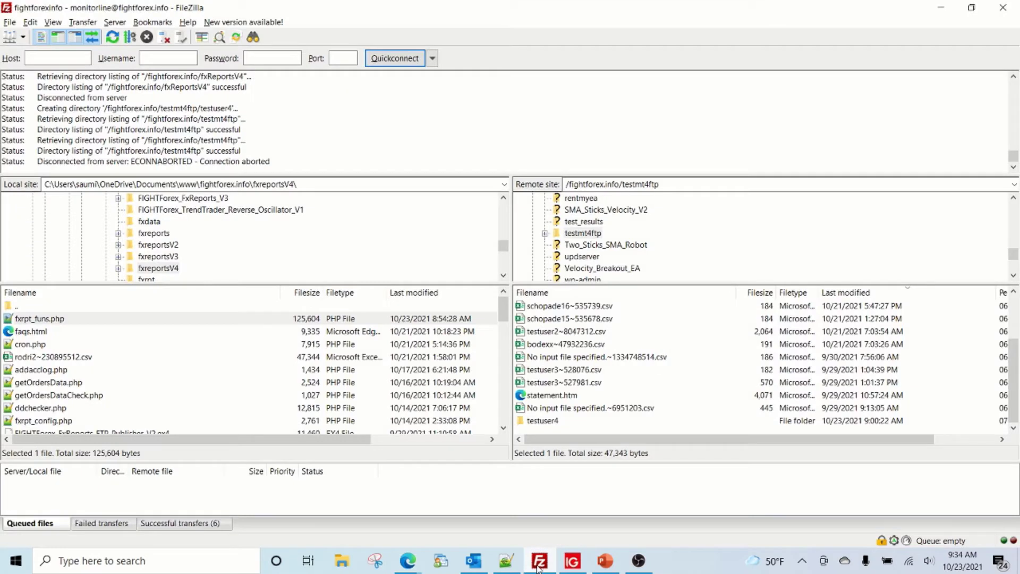
# - Create a folder named after the FTP user id inside testmt4ftp on the server
pyautogui.rightClick(578, 237)
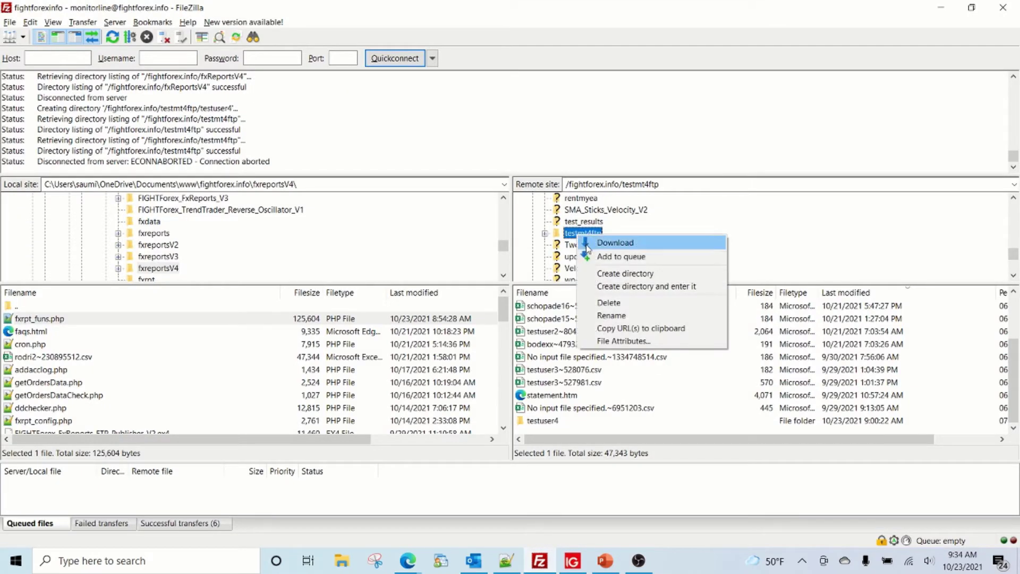
pyautogui.click(594, 273)
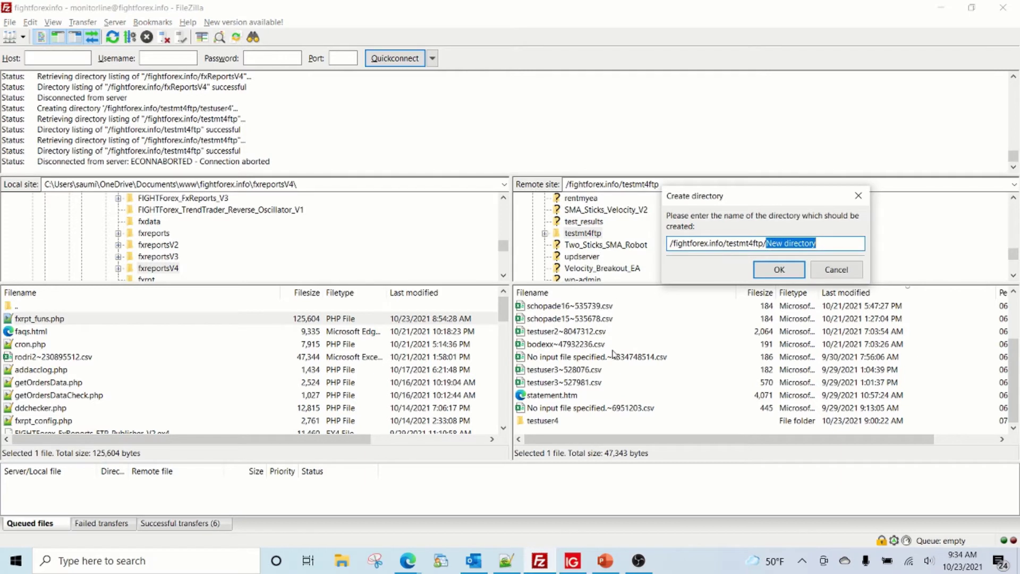
pyautogui.write('test')
pyautogui.press('BackSpace')
pyautogui.press('BackSpace')
pyautogui.press('BackSpace')
pyautogui.press('BackSpace')
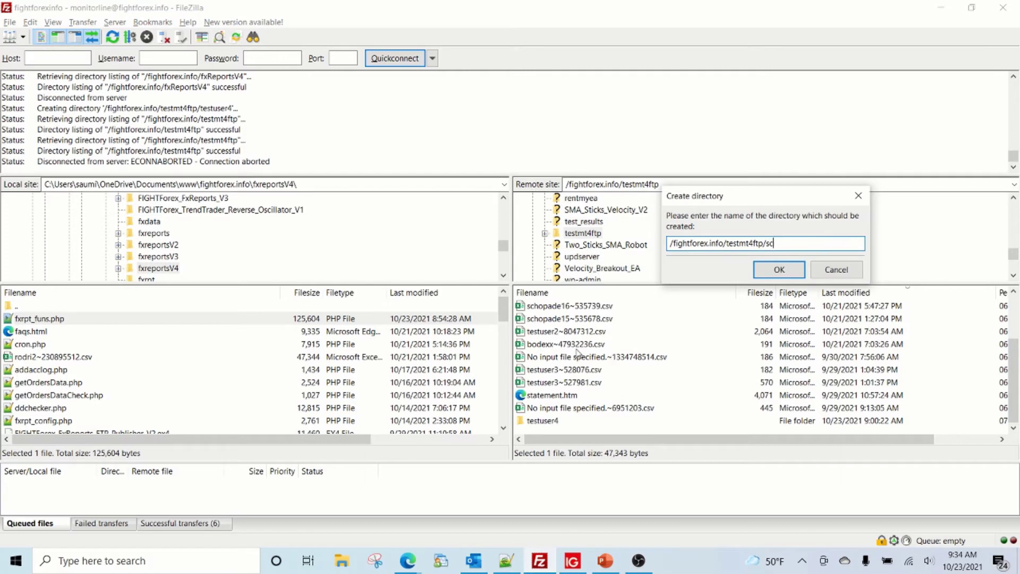
pyautogui.click(775, 269)
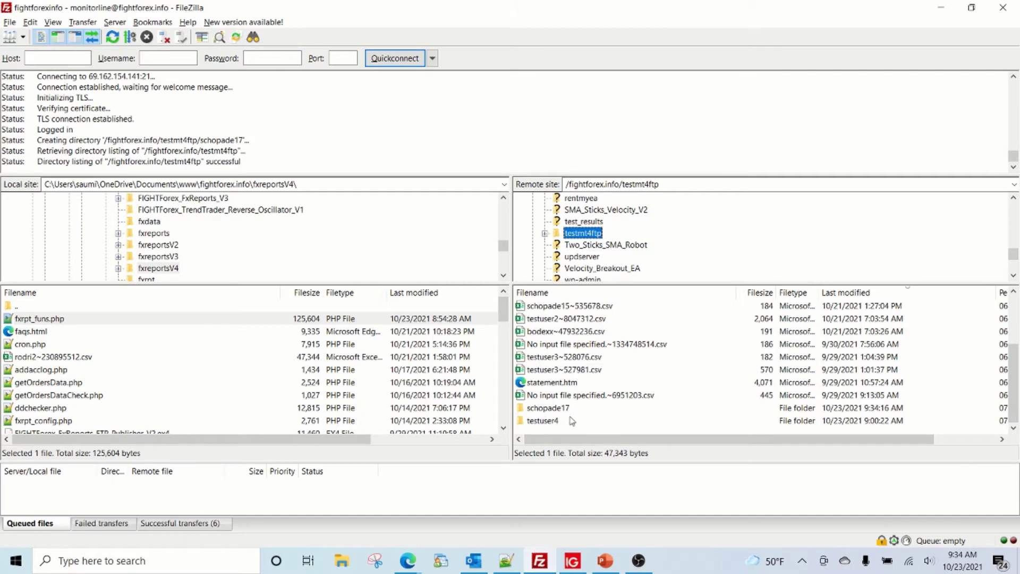
pyautogui.hotkey('alt', 'Tab')
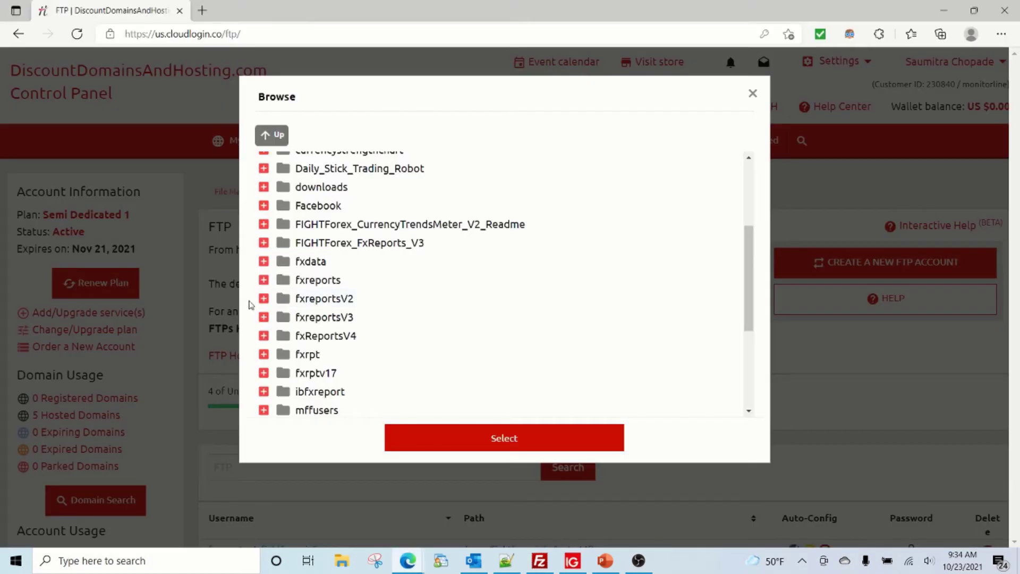
# - Set the account path to the new user folder under testmt4ftp and add the FTP account
pyautogui.scroll(-4, 250, 305)
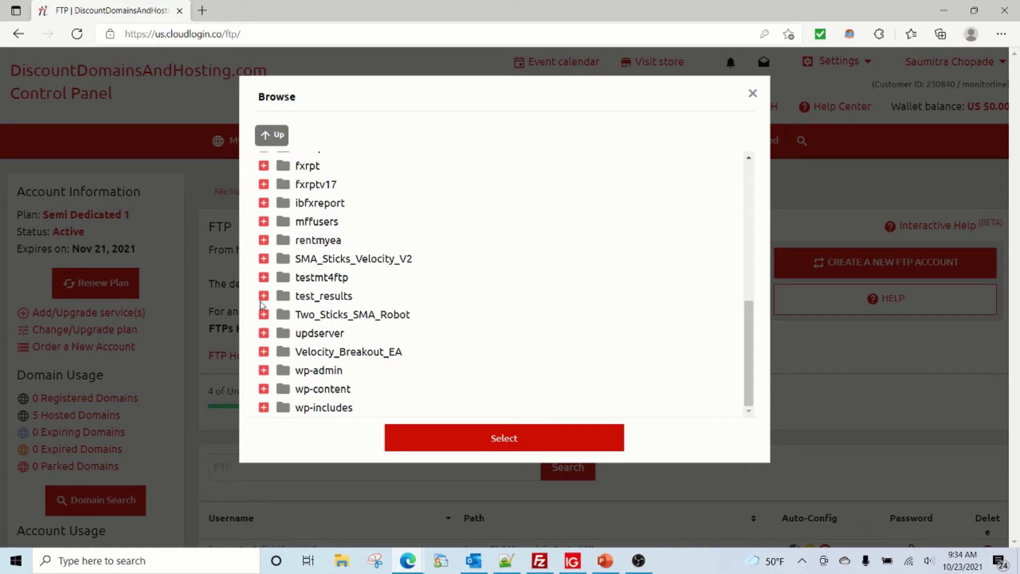
pyautogui.click(263, 277)
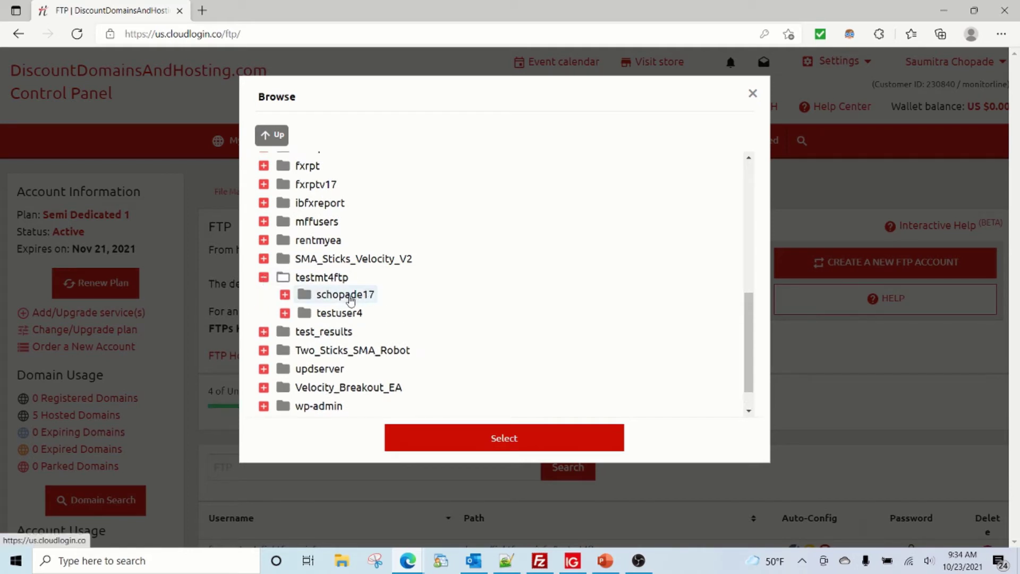
pyautogui.click(351, 297)
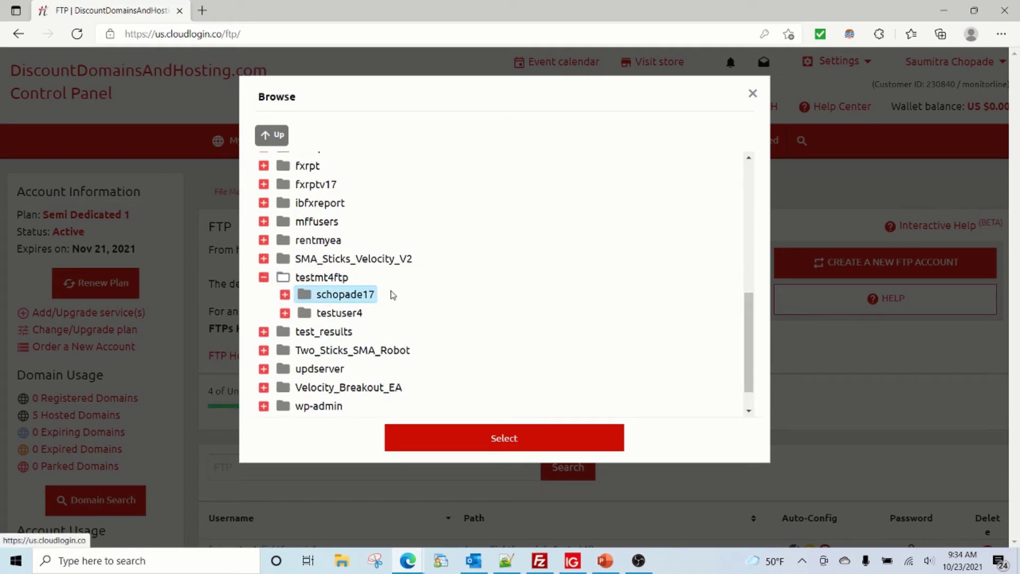
pyautogui.click(478, 444)
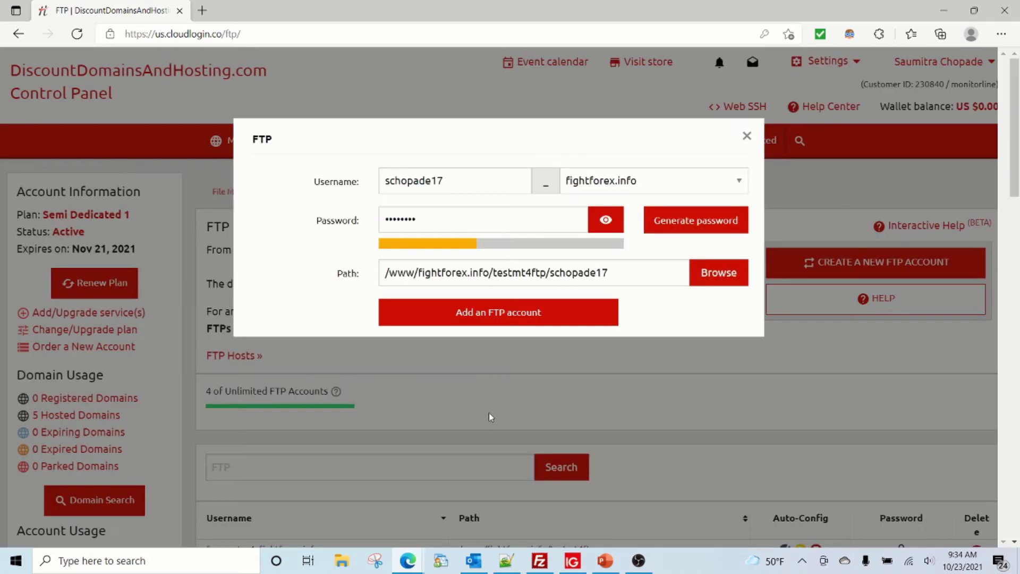
pyautogui.click(544, 315)
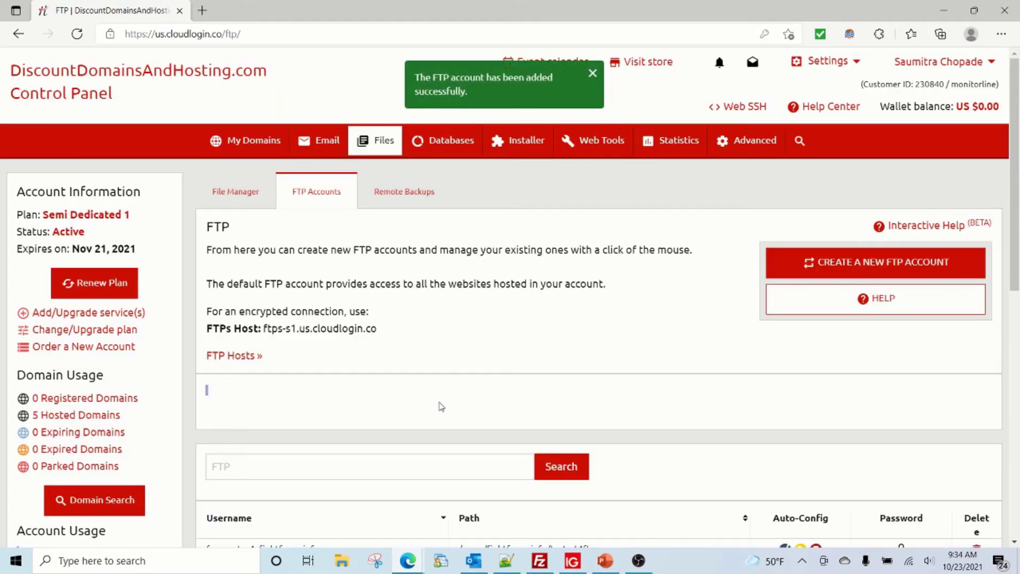
# - Dismiss the call notification and copy the new account's full username from the list
pyautogui.scroll(-3, 438, 404)
pyautogui.scroll(-2, 435, 398)
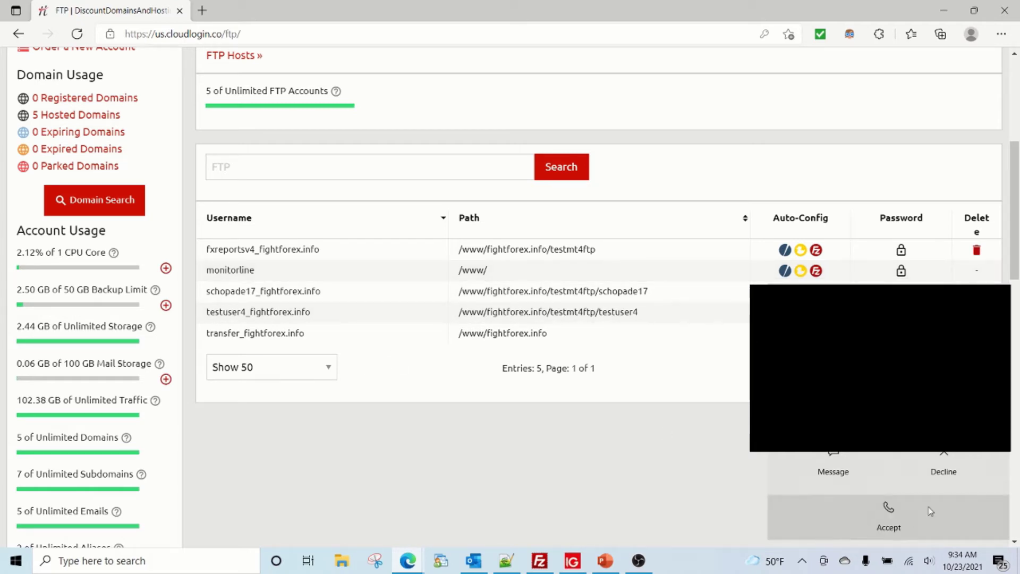
pyautogui.click(941, 460)
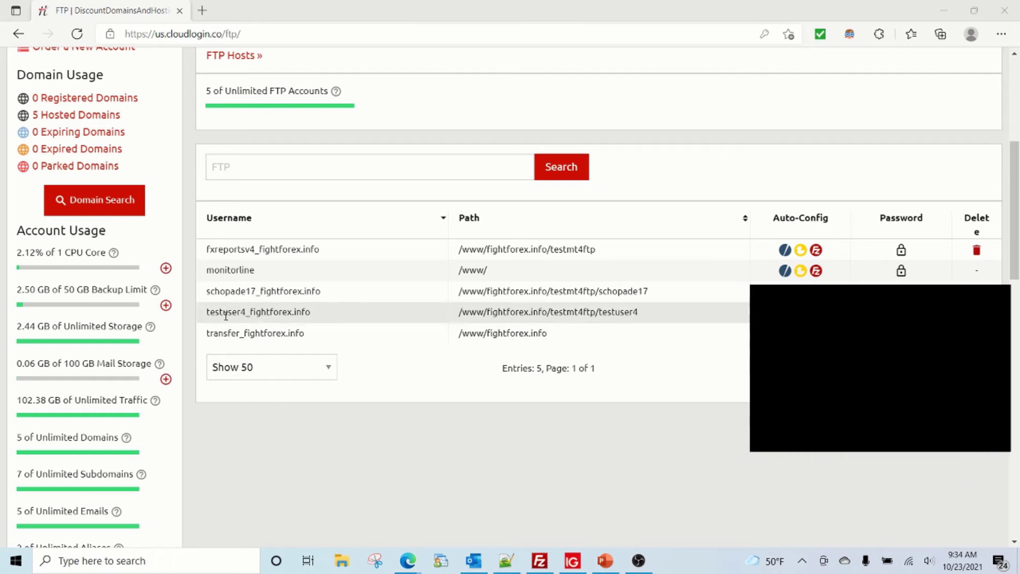
pyautogui.moveTo(206, 290); pyautogui.dragTo(327, 296)
pyautogui.hotkey('ctrl', 'c')
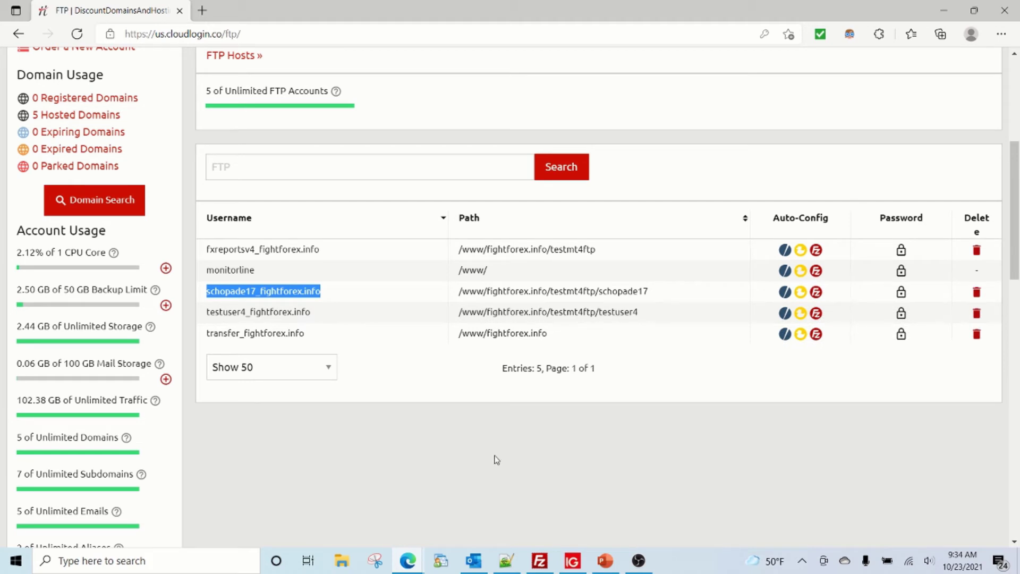
pyautogui.click(507, 562)
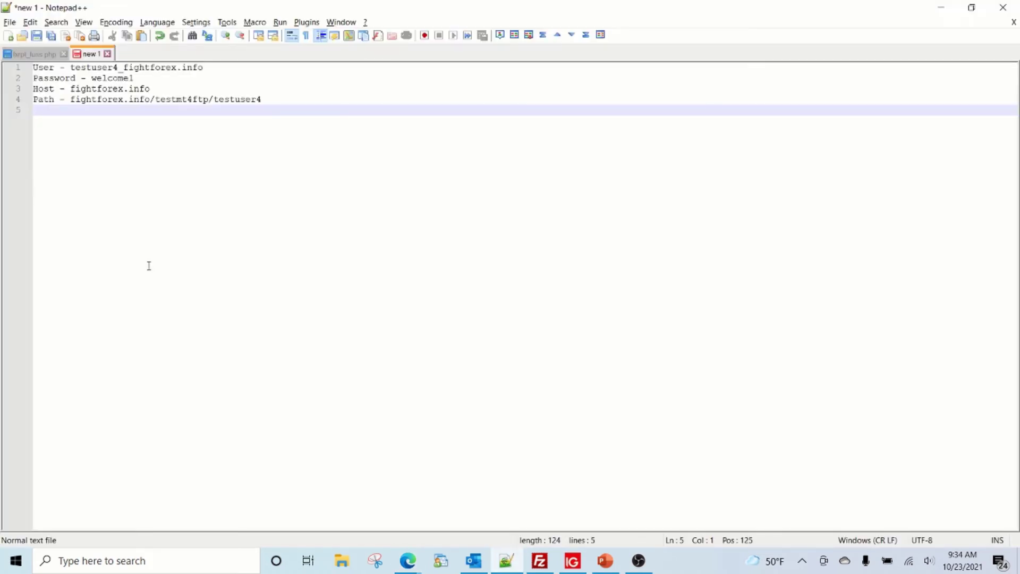
# - Add User, Password, Host - fightforex.info and Path lines for the second account
pyautogui.press('Return')
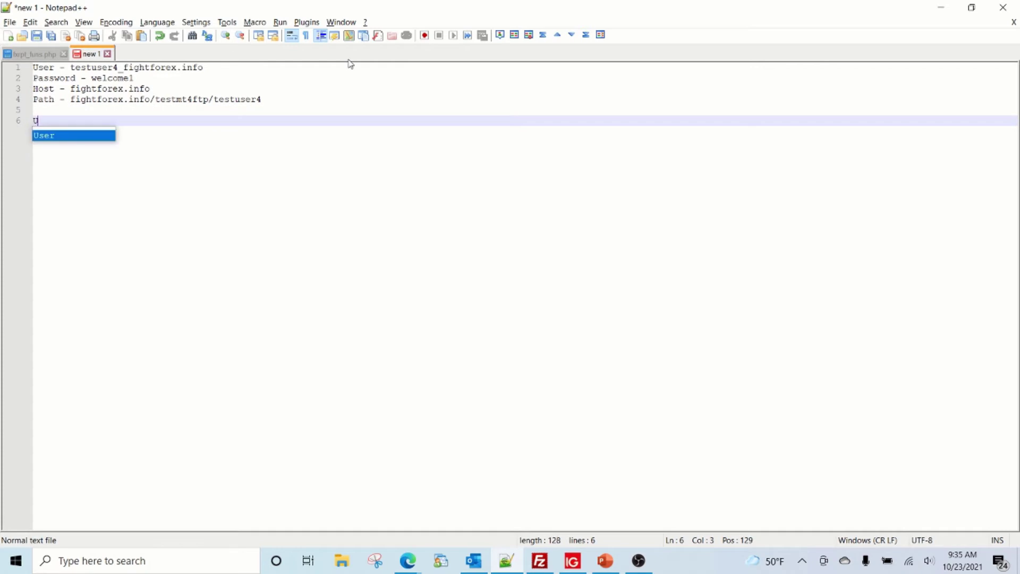
pyautogui.hotkey('ctrl', 'v')
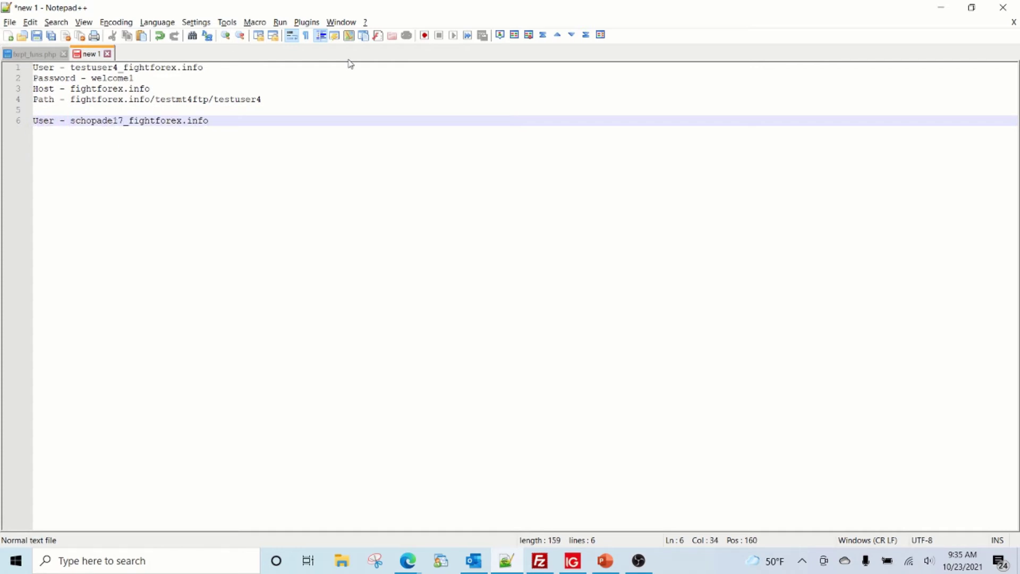
pyautogui.press('Return')
pyautogui.hotkey('alt', 'Tab')
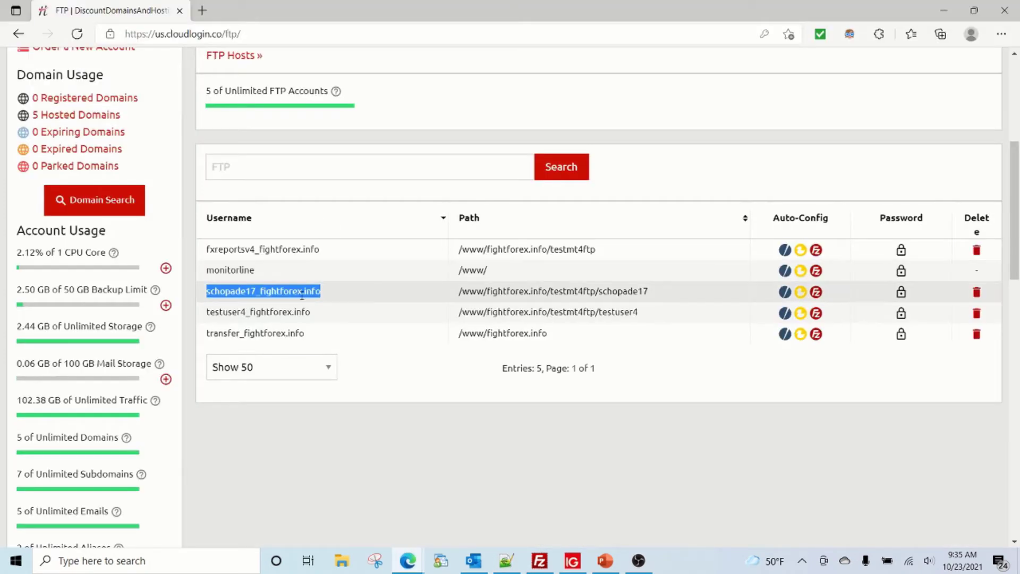
pyautogui.hotkey('alt', 'Tab')
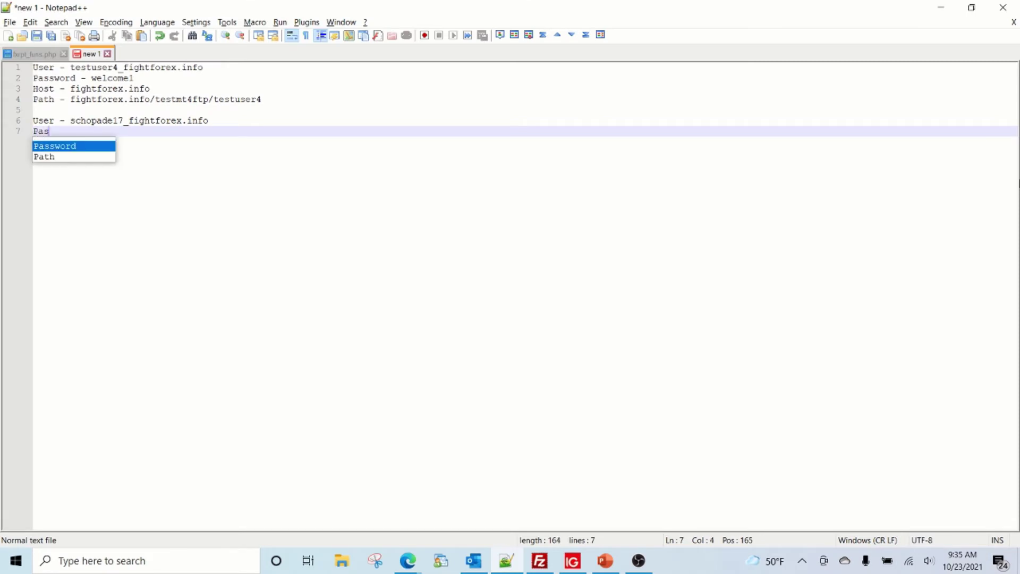
pyautogui.press('Return')
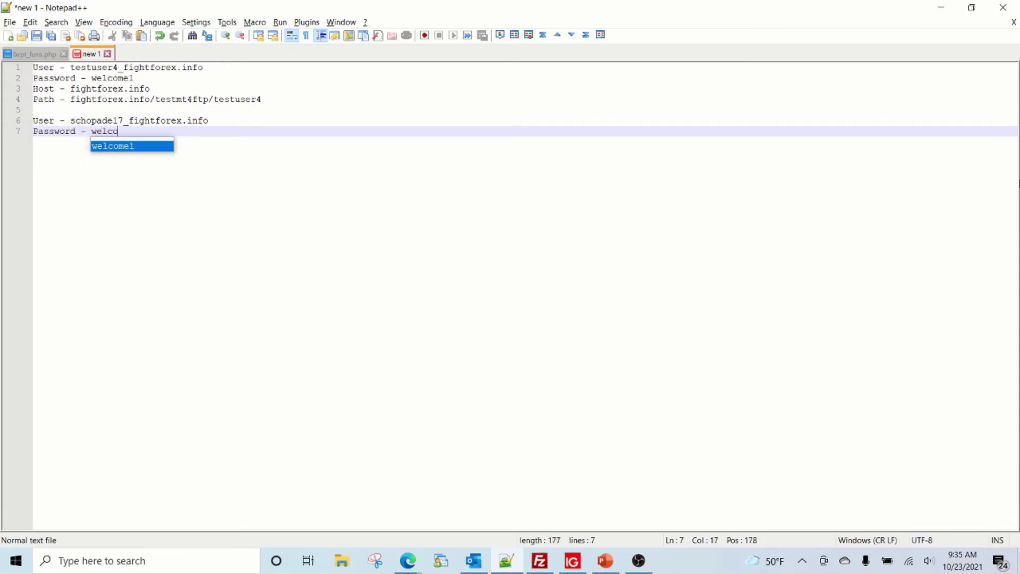
pyautogui.press('Return')
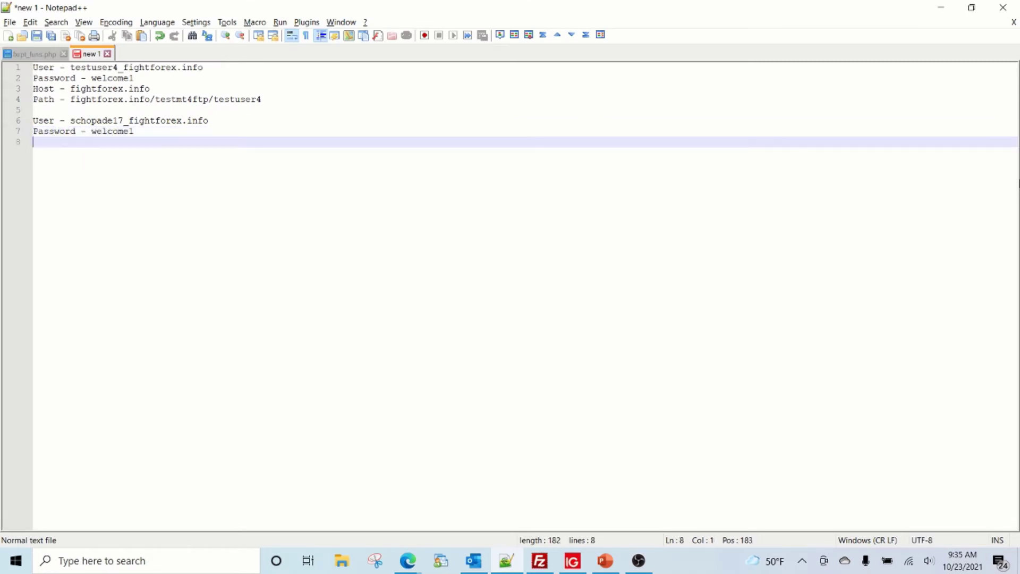
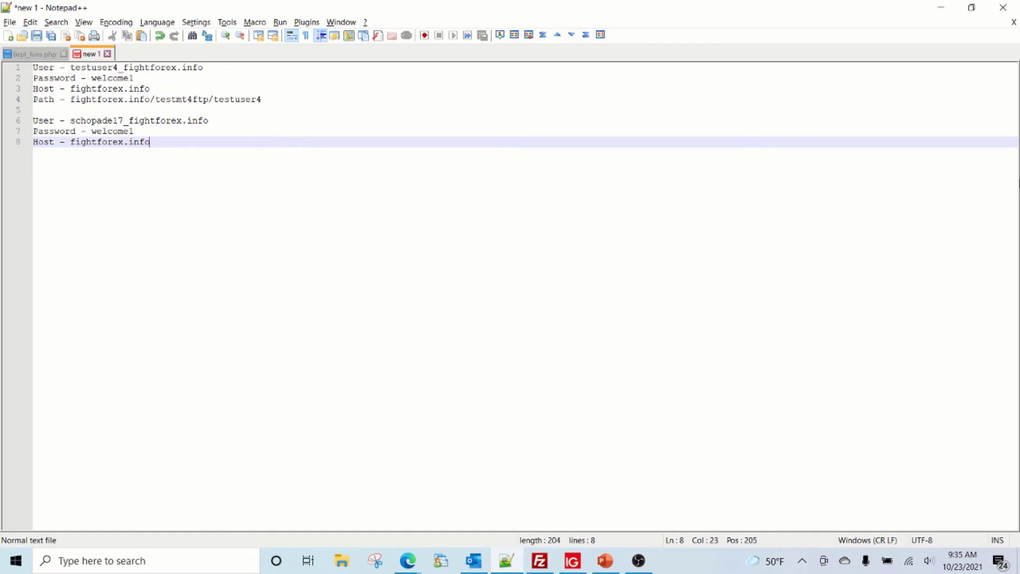
pyautogui.press('Return')
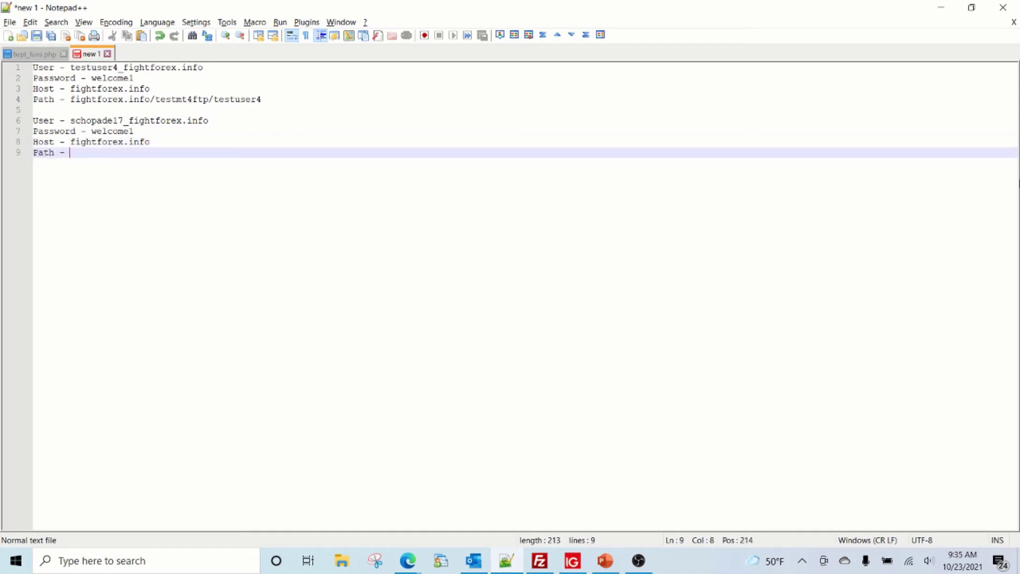
# - Fill the Path line with the testmt4ftp path, replacing testuser4 with the second user's folder
pyautogui.moveTo(70, 100); pyautogui.dragTo(265, 102)
pyautogui.hotkey('ctrl', 'c')
pyautogui.click(110, 157)
pyautogui.hotkey('ctrl', 'v')
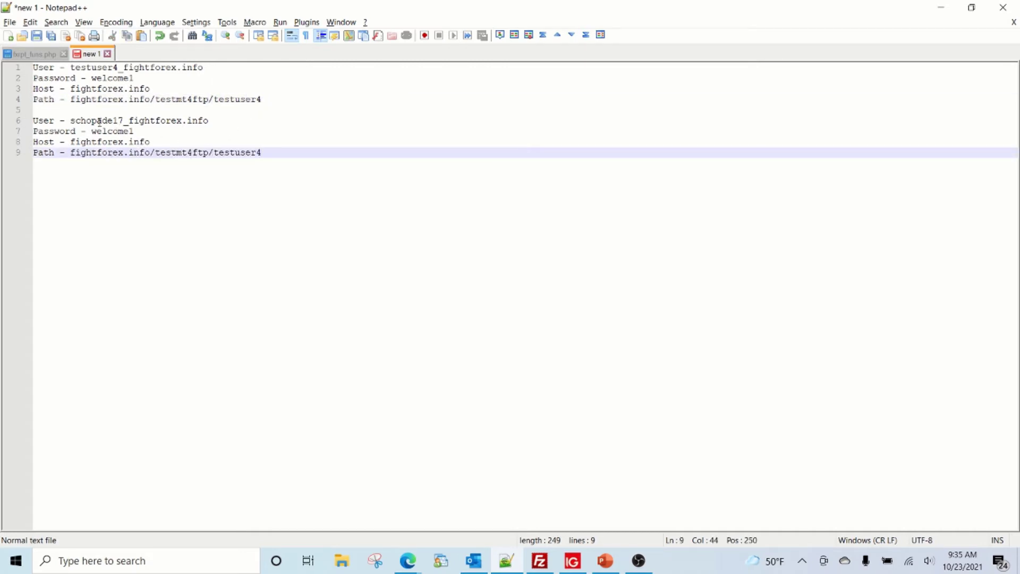
pyautogui.moveTo(124, 121); pyautogui.dragTo(71, 121)
pyautogui.hotkey('ctrl', 'c')
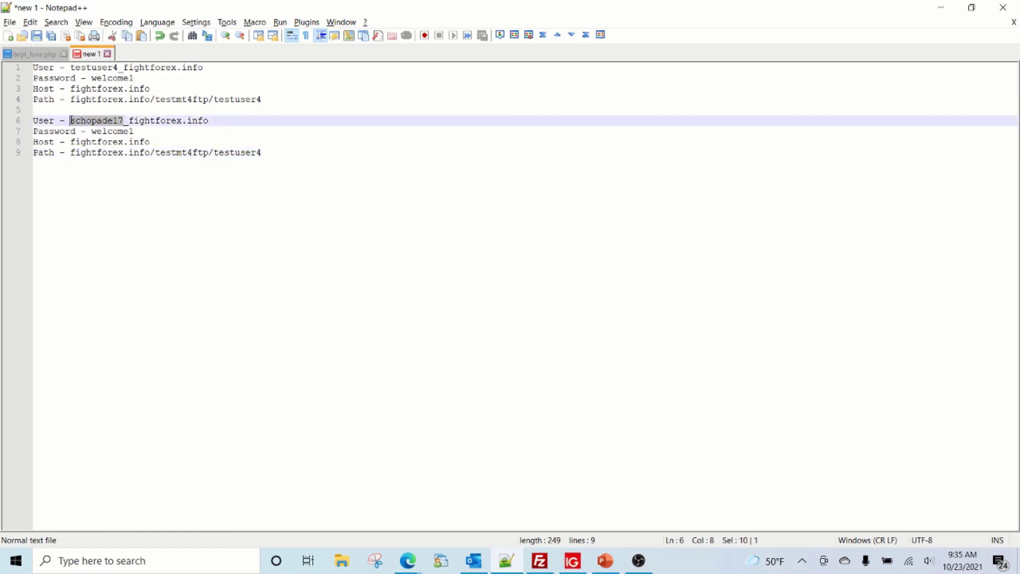
pyautogui.moveTo(214, 153); pyautogui.dragTo(260, 153)
pyautogui.hotkey('ctrl', 'v')
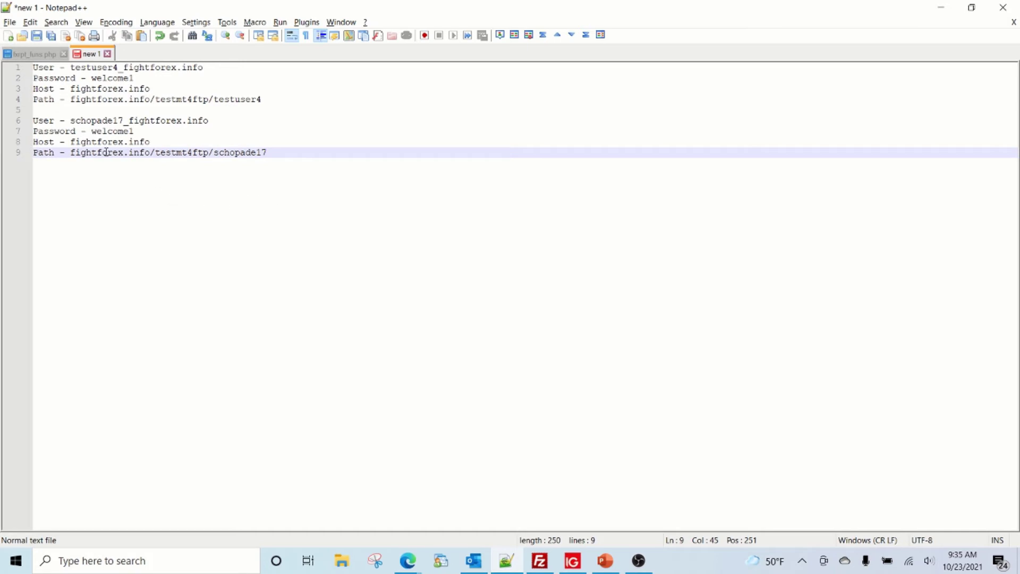
# - Check the PowerPoint steps slide and select the second account's details on lines 6–9
pyautogui.hotkey('alt', 'Tab')
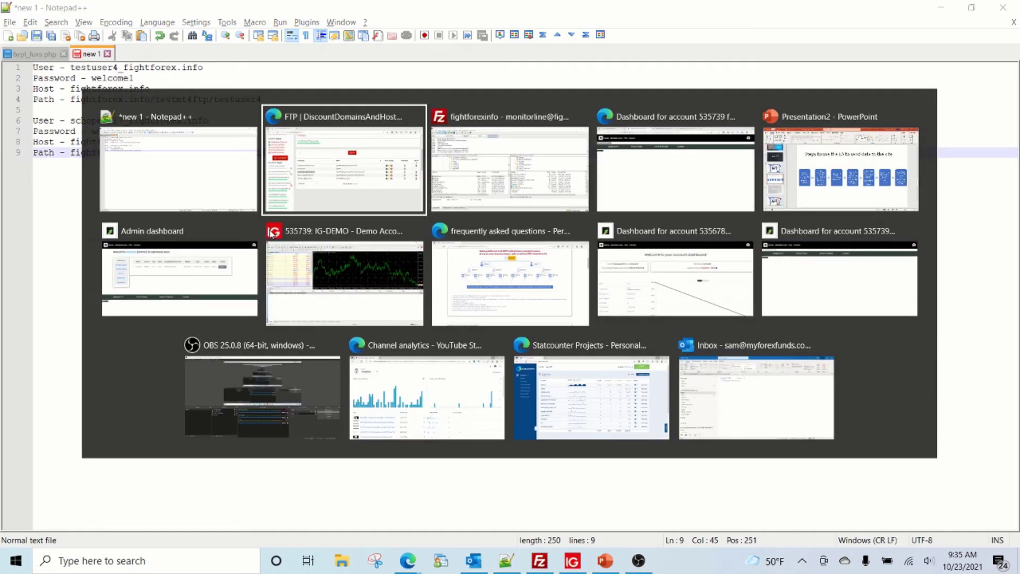
pyautogui.hotkey('alt', 'Tab')
pyautogui.hotkey('alt', 'Tab')
pyautogui.hotkey('alt', 'Tab')
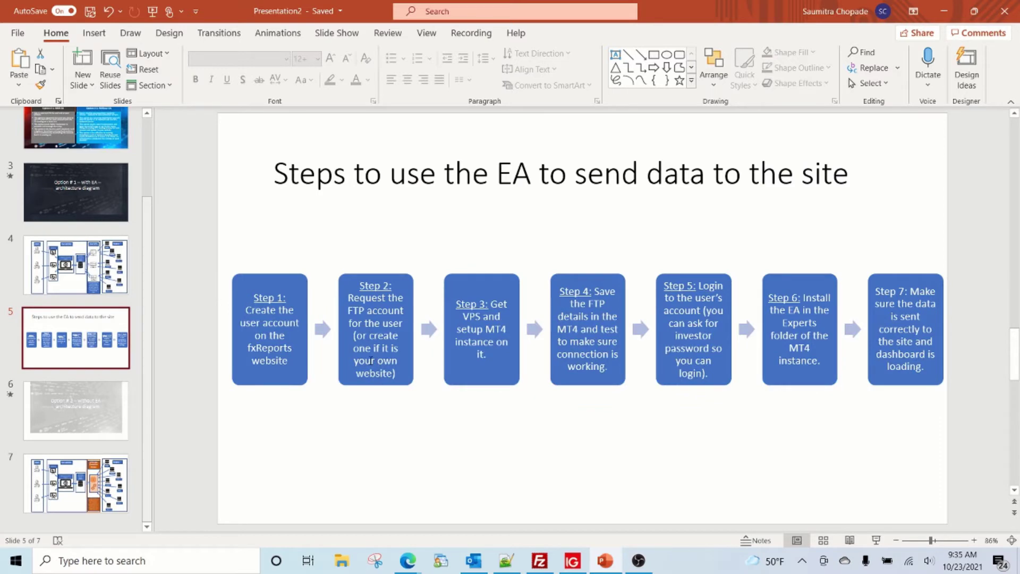
pyautogui.hotkey('alt', 'Tab')
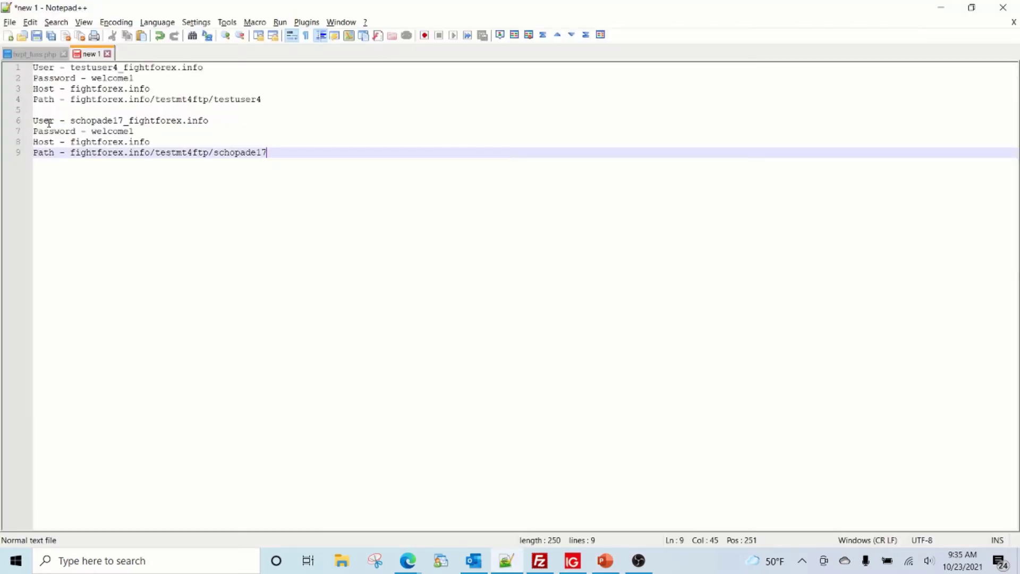
pyautogui.moveTo(43, 121); pyautogui.dragTo(54, 153)
pyautogui.hotkey('alt', 'Tab')
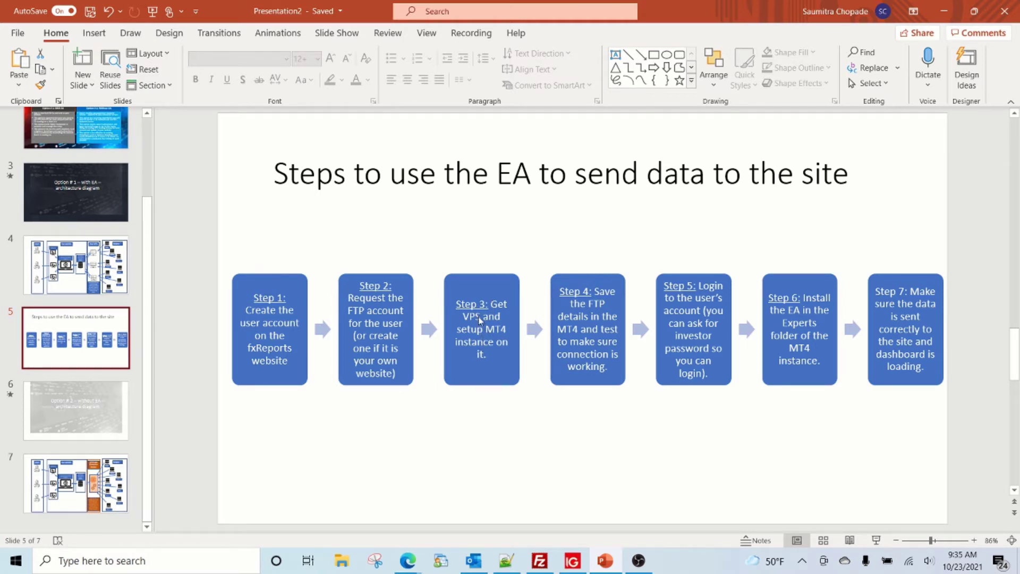
pyautogui.hotkey('alt', 'Tab')
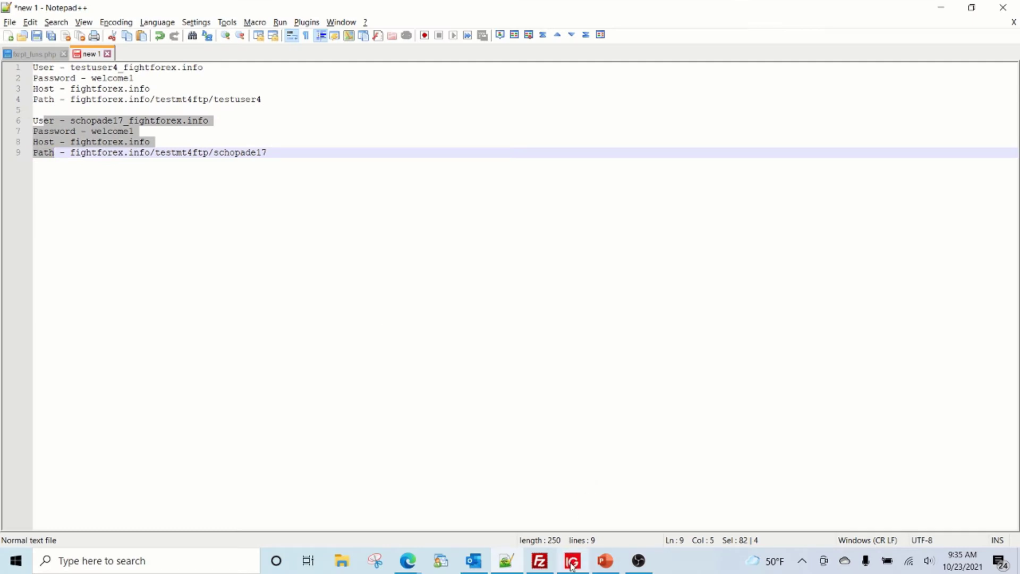
pyautogui.moveTo(571, 564)
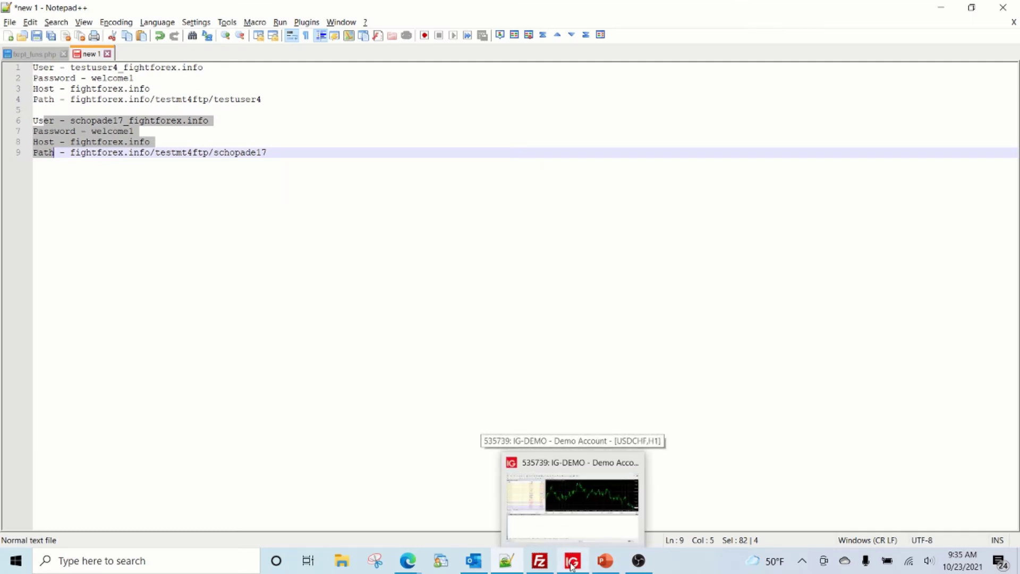
pyautogui.click(572, 564)
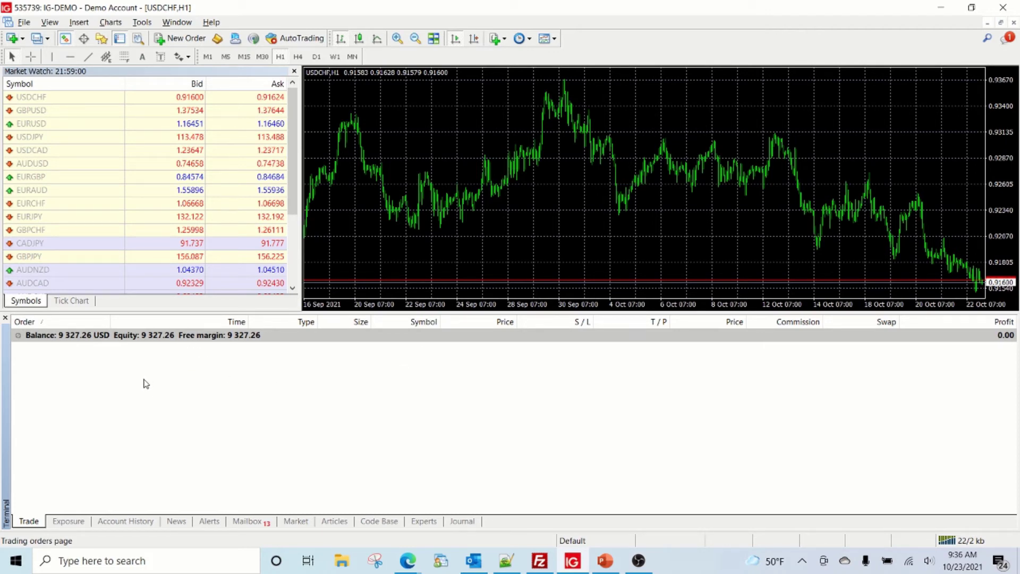
# - Open MetaTrader's FTP options and set FTP server to fightforex.info from the notes
pyautogui.hotkey('alt', 'Tab')
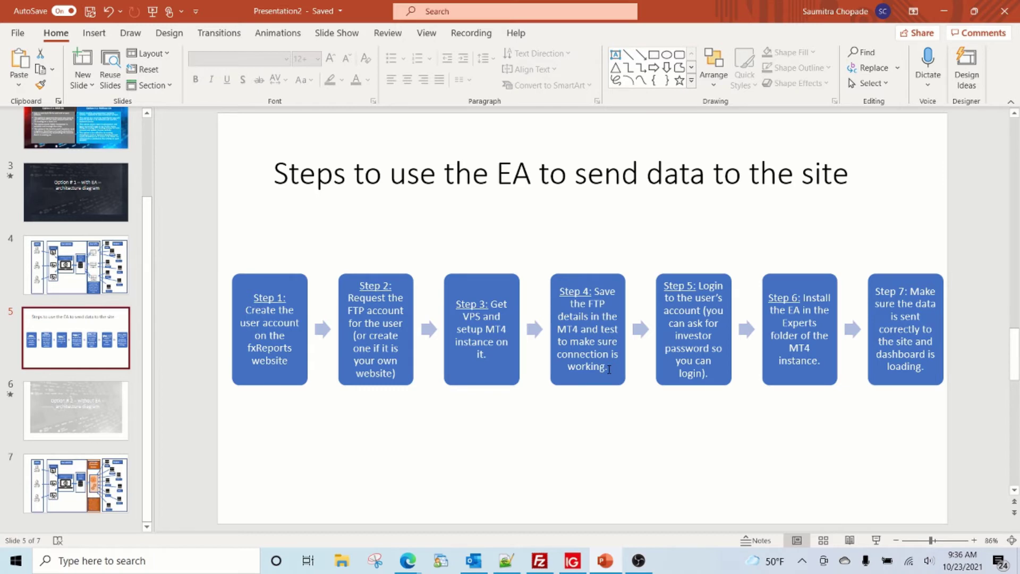
pyautogui.hotkey('alt', 'Tab')
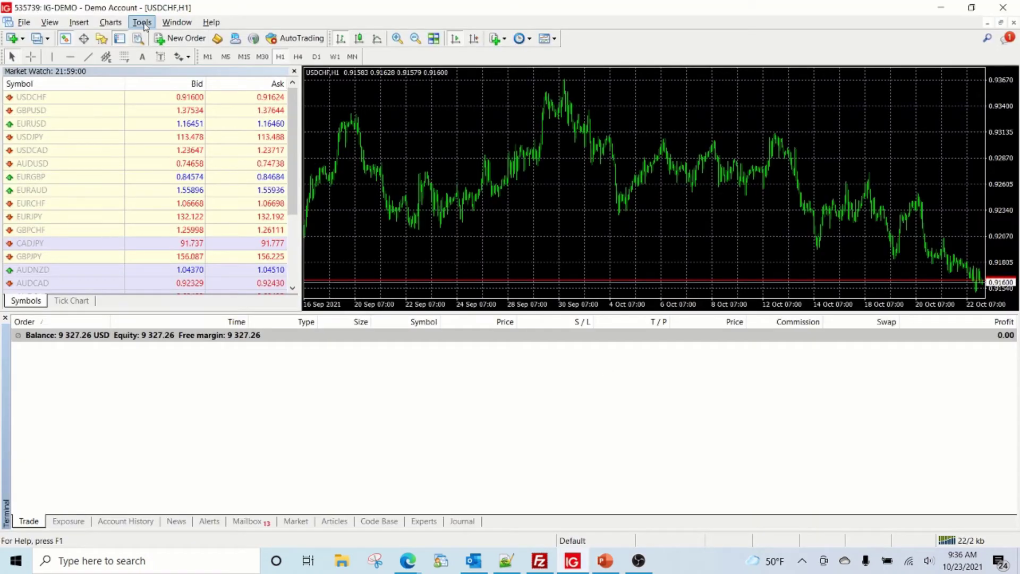
pyautogui.click(144, 23)
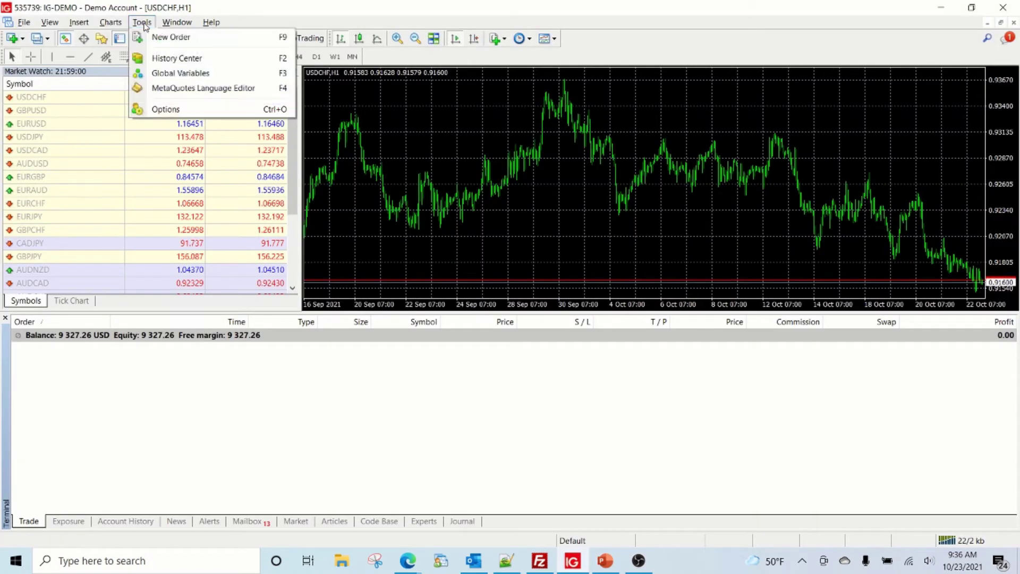
pyautogui.click(156, 109)
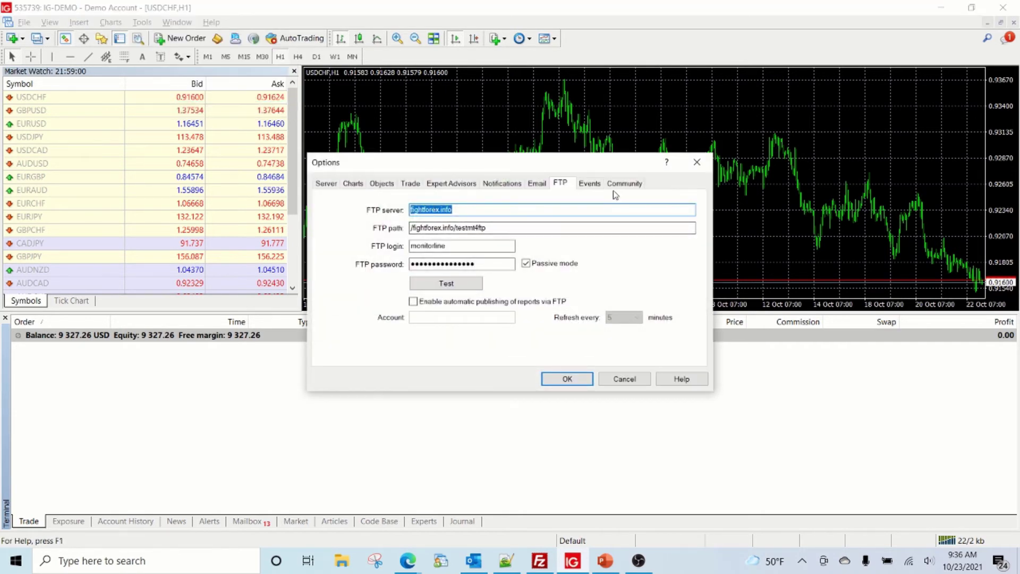
pyautogui.click(570, 187)
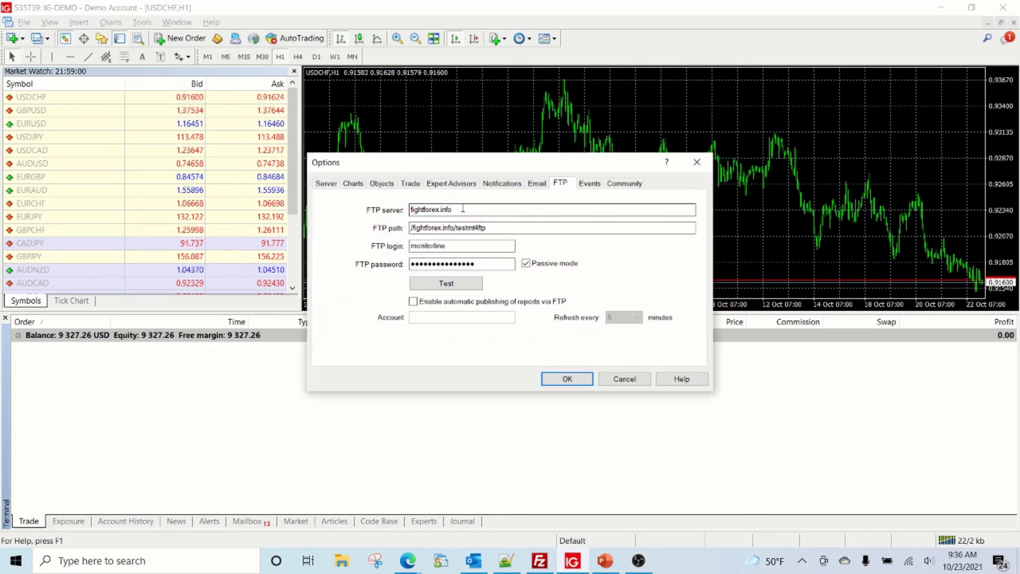
pyautogui.hotkey('alt', 'Tab')
pyautogui.hotkey('alt', 'Tab')
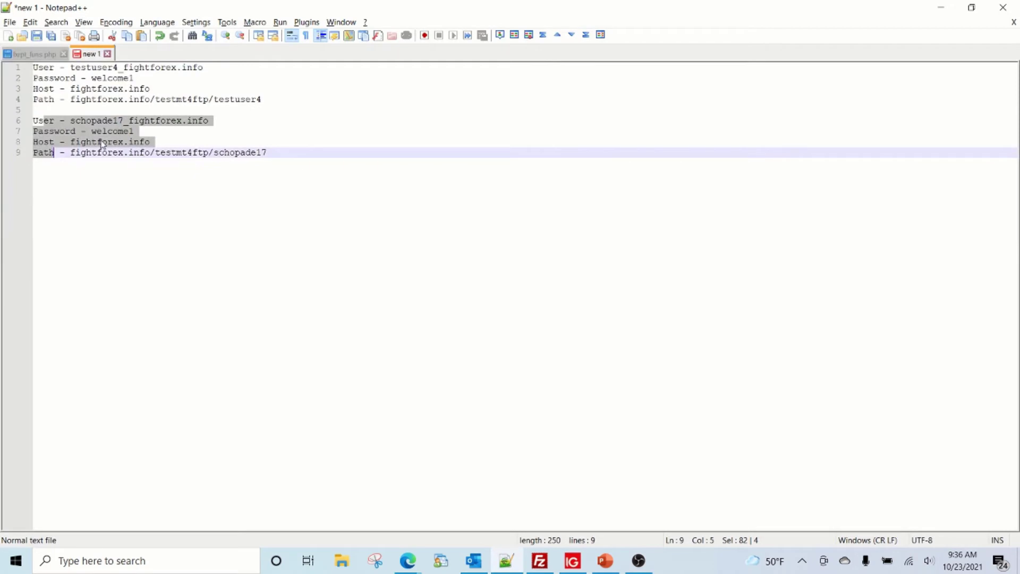
pyautogui.click(85, 142)
pyautogui.moveTo(73, 142); pyautogui.dragTo(184, 142)
pyautogui.hotkey('ctrl', 'c')
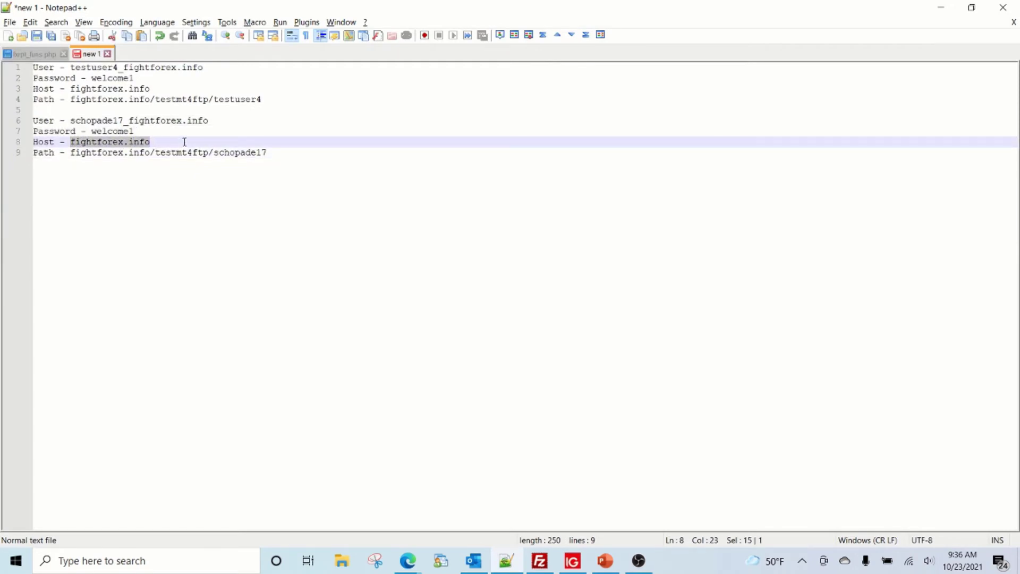
pyautogui.hotkey('alt', 'Tab')
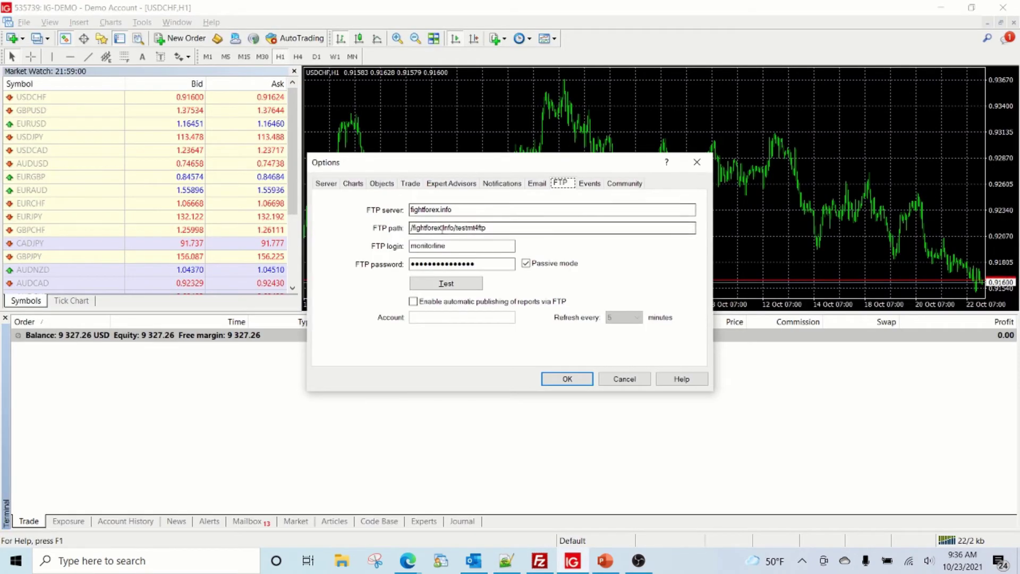
pyautogui.moveTo(459, 209); pyautogui.dragTo(400, 211)
pyautogui.hotkey('ctrl', 'v')
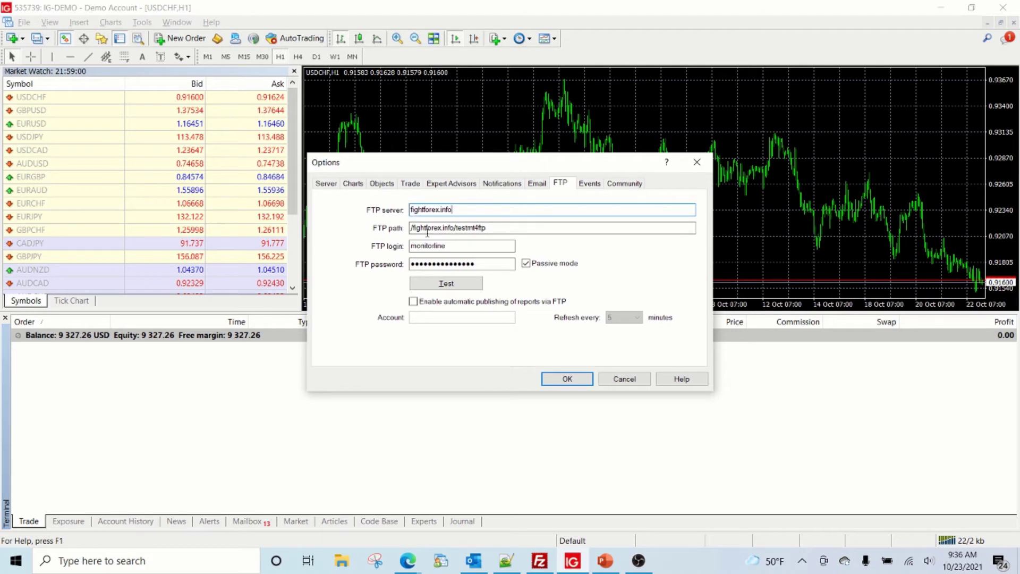
# - Replace the FTP path with the second user's testmt4ftp folder path
pyautogui.hotkey('alt', 'Tab')
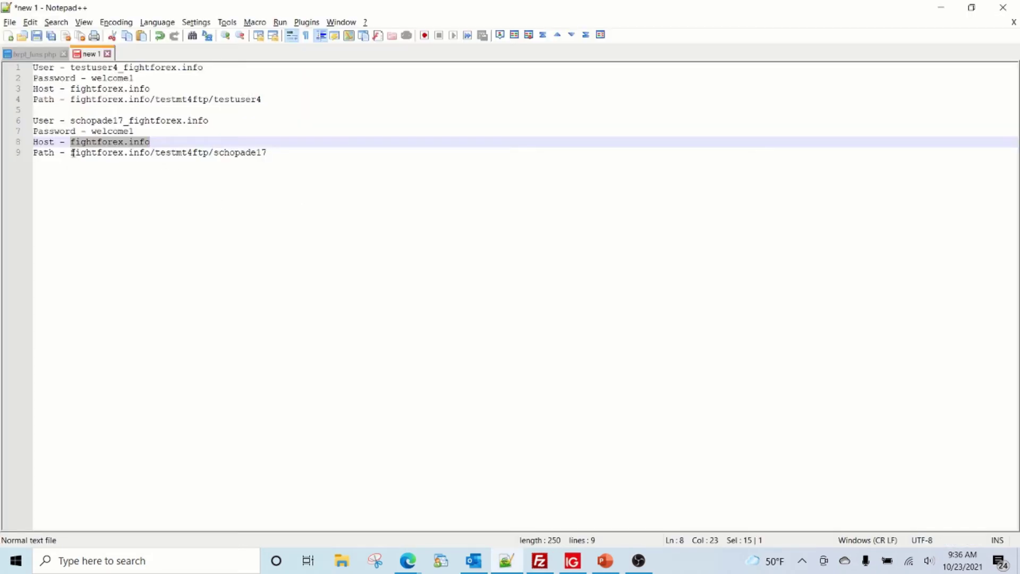
pyautogui.moveTo(70, 153); pyautogui.dragTo(268, 153)
pyautogui.hotkey('ctrl', 'c')
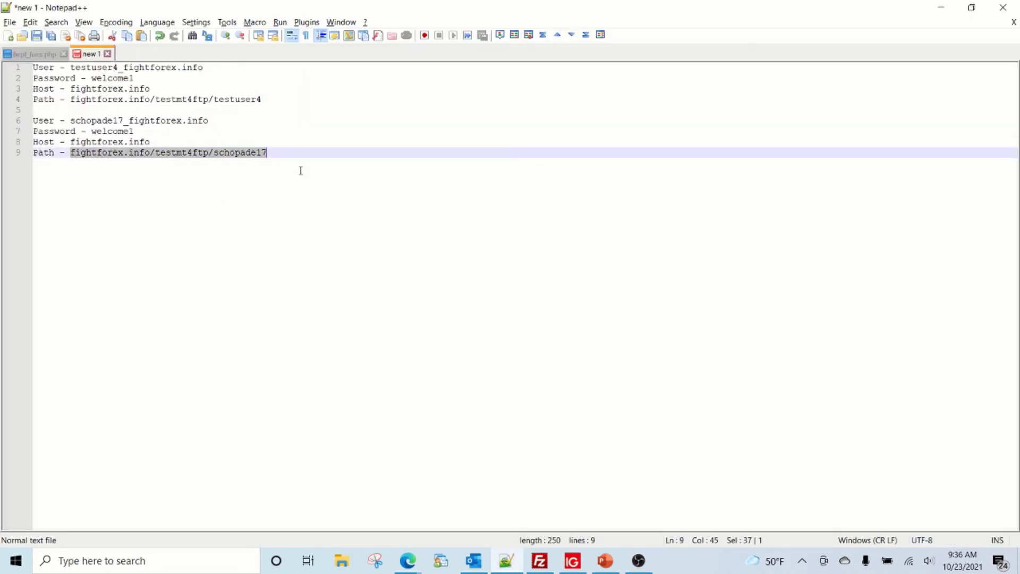
pyautogui.hotkey('alt', 'Tab')
pyautogui.moveTo(486, 227); pyautogui.dragTo(398, 227)
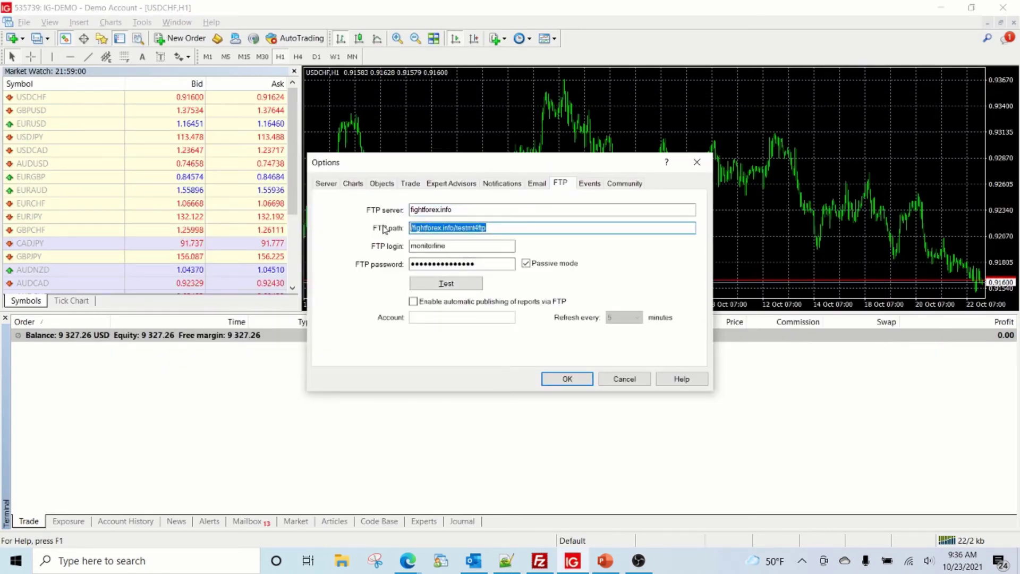
pyautogui.hotkey('ctrl', 'v')
# - Paste the second user's FTP login and password from the notes
pyautogui.hotkey('alt', 'Tab')
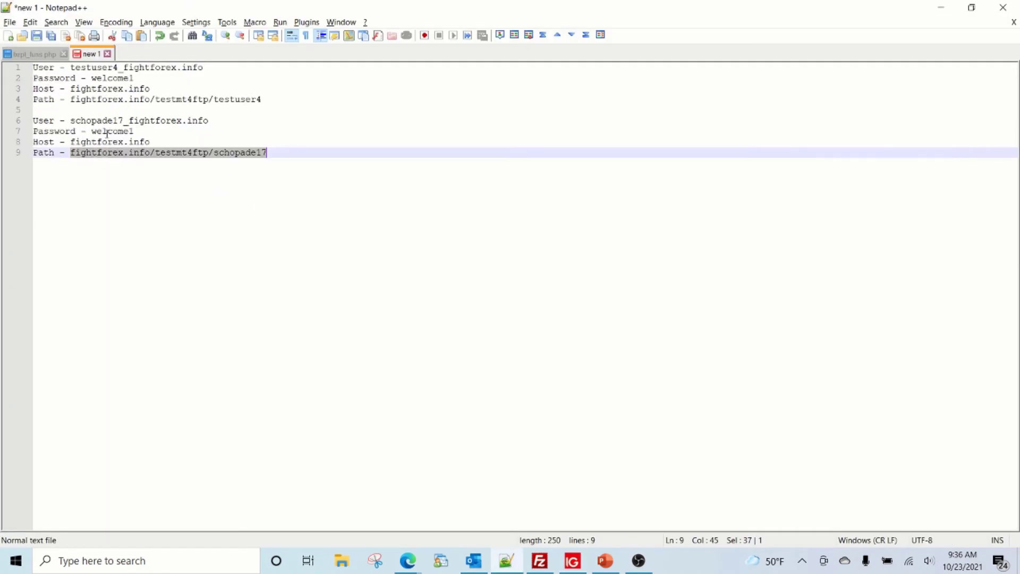
pyautogui.click(75, 121)
pyautogui.moveTo(72, 121); pyautogui.dragTo(212, 121)
pyautogui.hotkey('ctrl', 'c')
pyautogui.hotkey('alt', 'Tab')
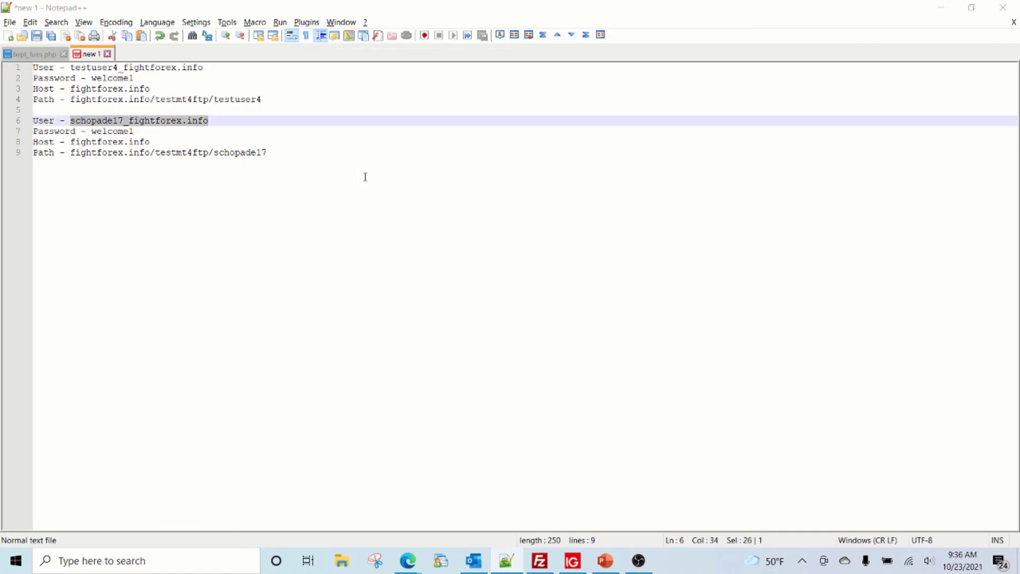
pyautogui.moveTo(450, 245); pyautogui.dragTo(359, 239)
pyautogui.hotkey('ctrl', 'v')
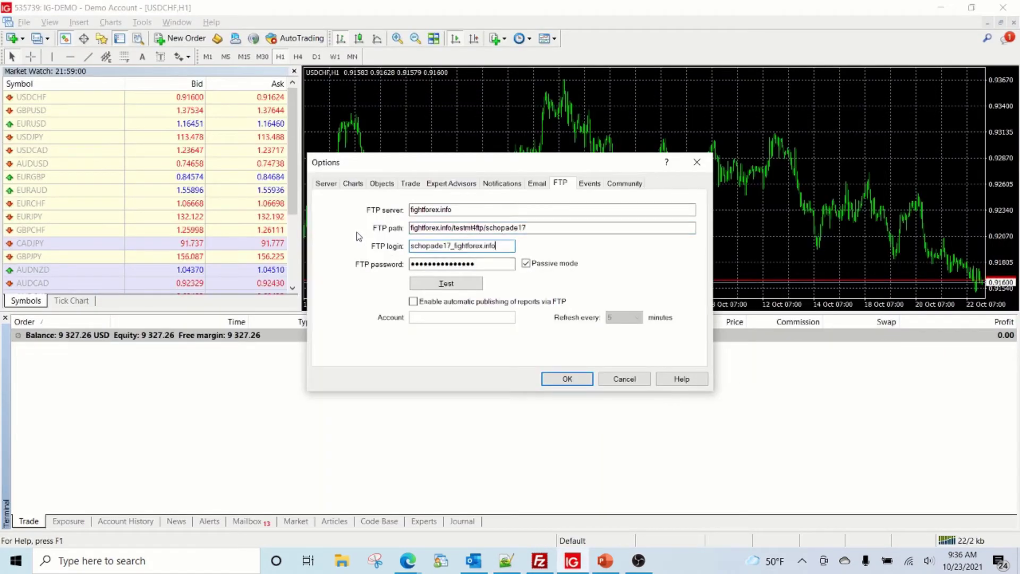
pyautogui.hotkey('alt', 'Tab')
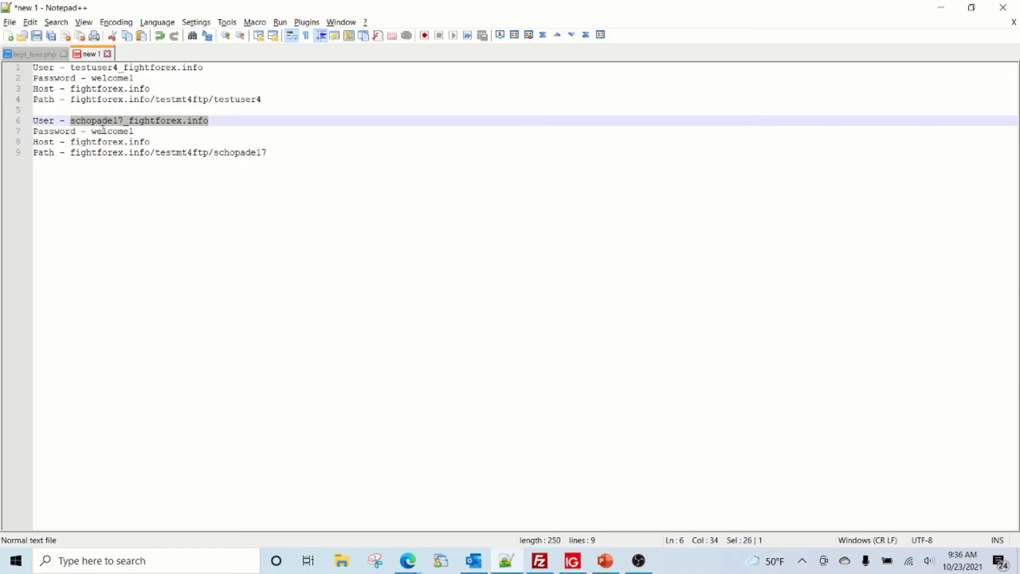
pyautogui.doubleClick(102, 130)
pyautogui.hotkey('alt', 'Tab')
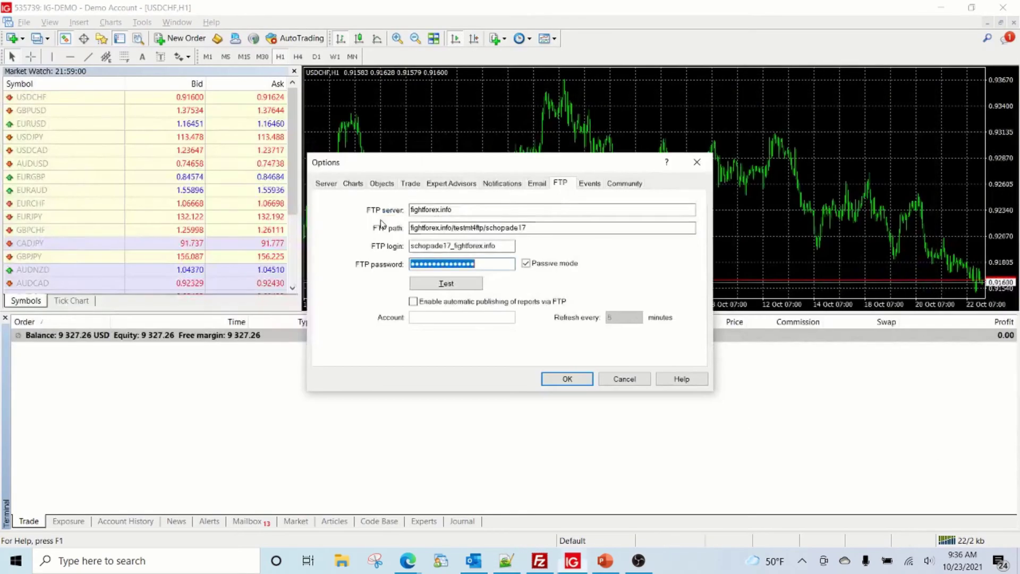
pyautogui.hotkey('ctrl', 'v')
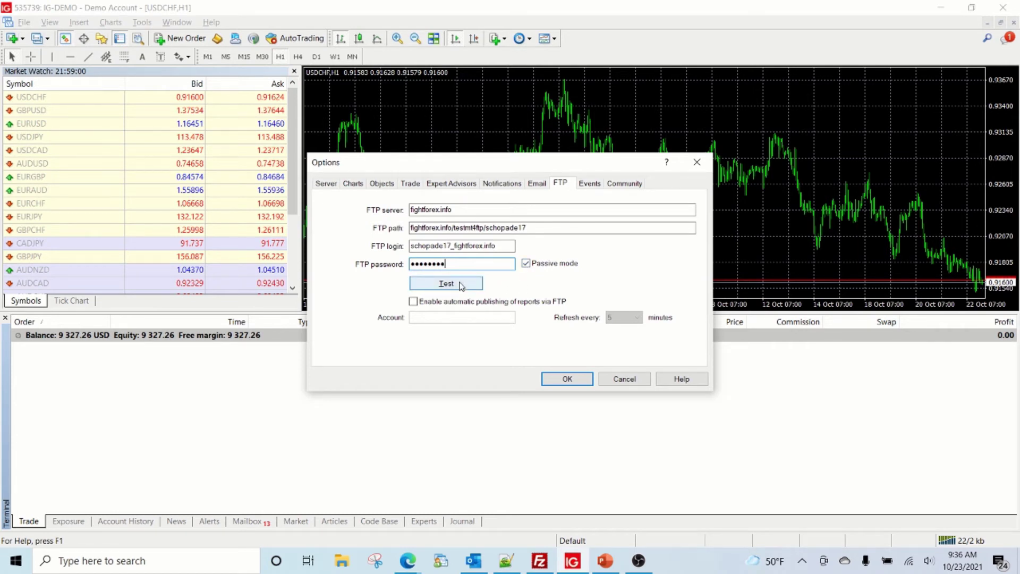
# - Run a test publish, save the FTP settings, and view the journal log
pyautogui.click(460, 285)
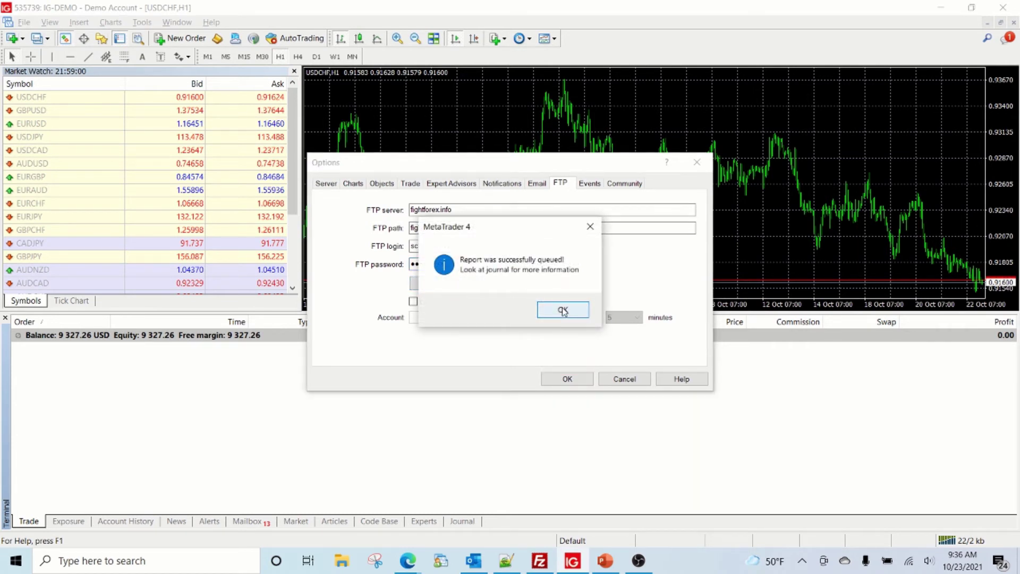
pyautogui.click(563, 311)
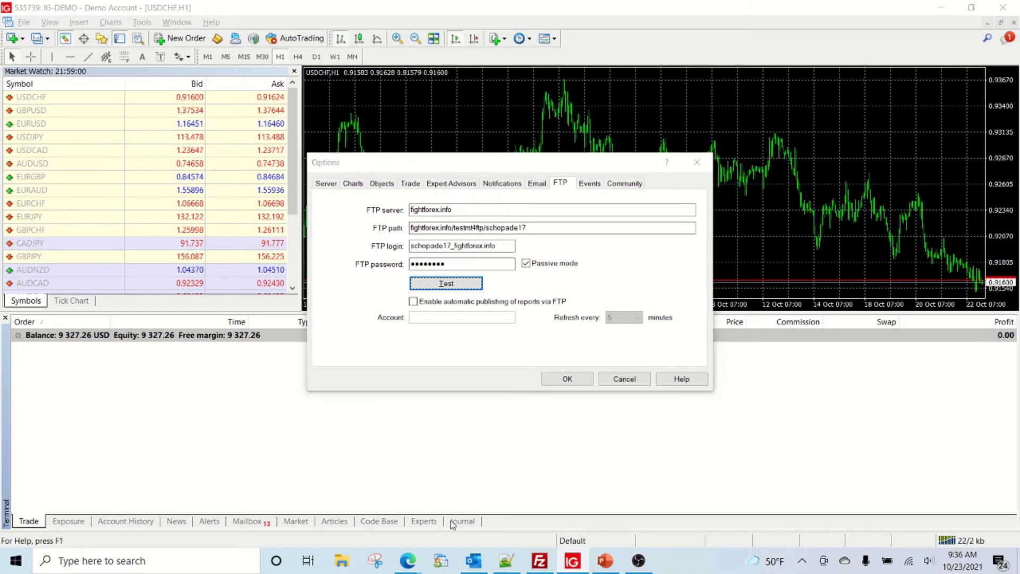
pyautogui.click(567, 378)
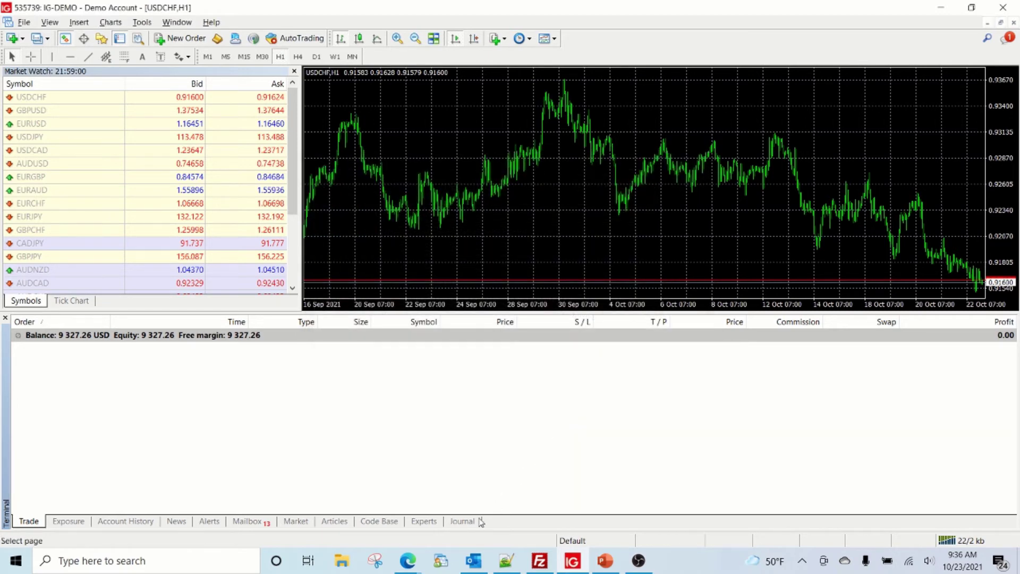
pyautogui.click(467, 521)
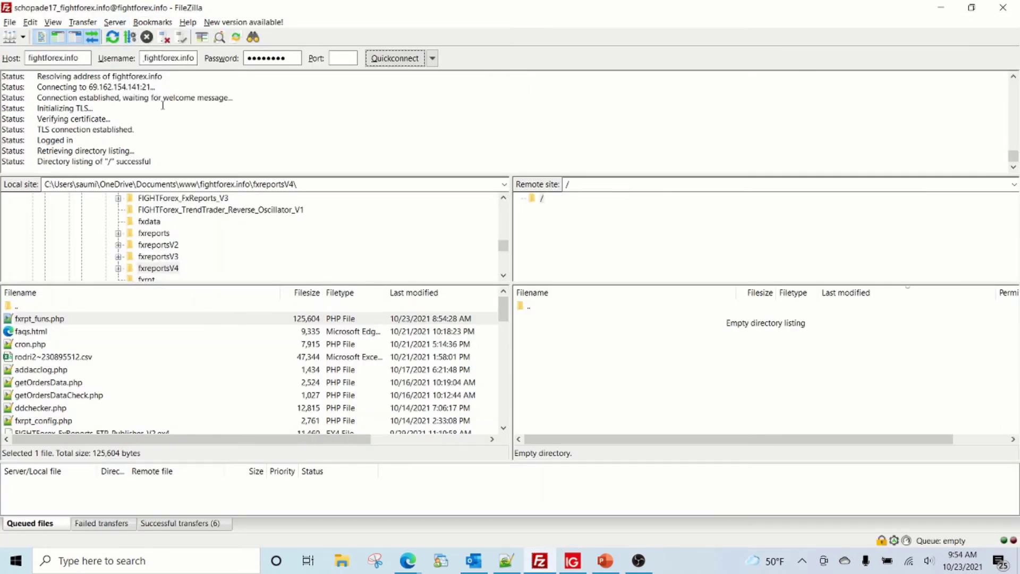
# - Reopen the FTP options, run another successful test publish, and close them
pyautogui.click(570, 560)
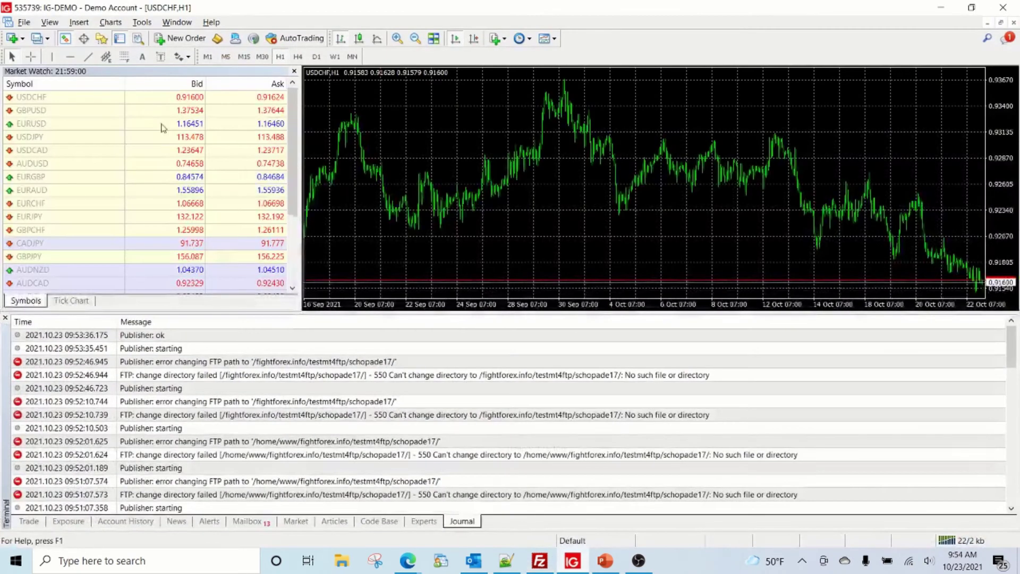
pyautogui.click(148, 25)
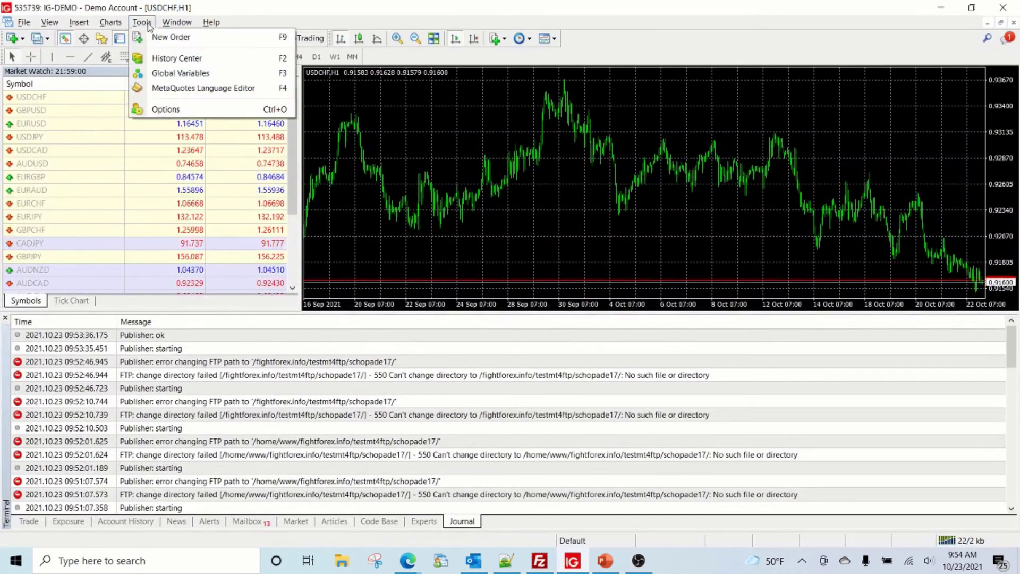
pyautogui.click(165, 109)
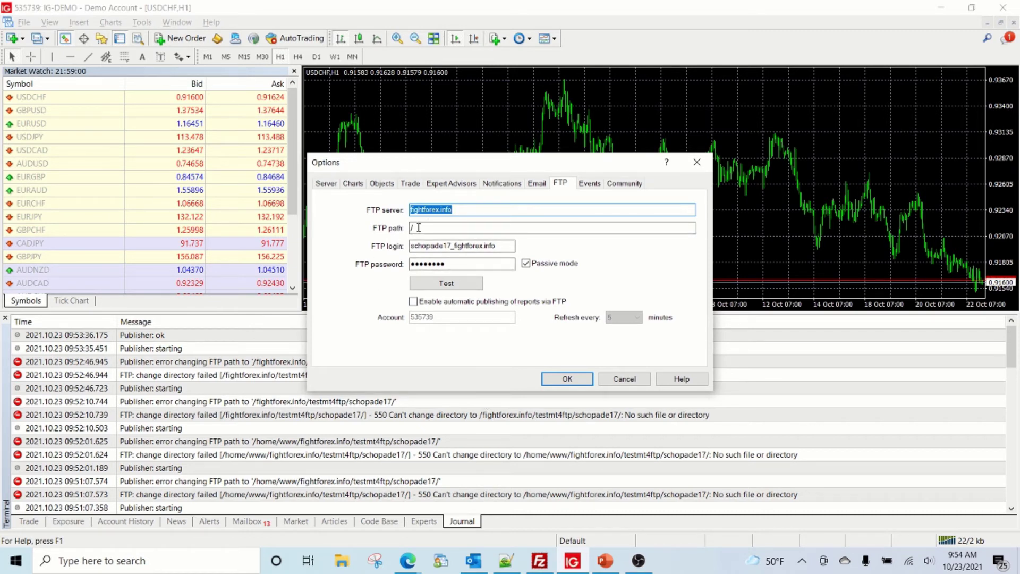
pyautogui.click(446, 283)
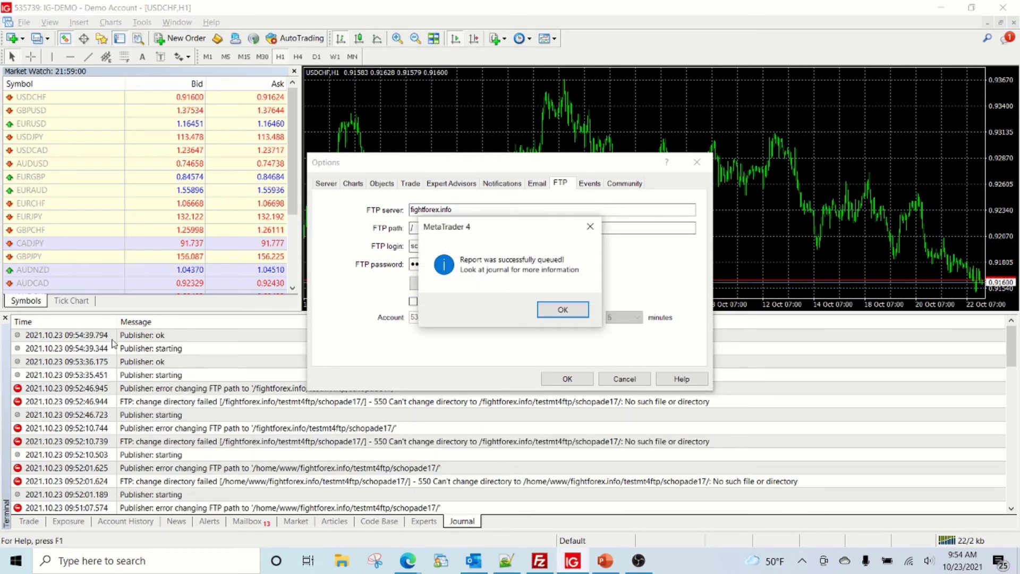
pyautogui.click(562, 309)
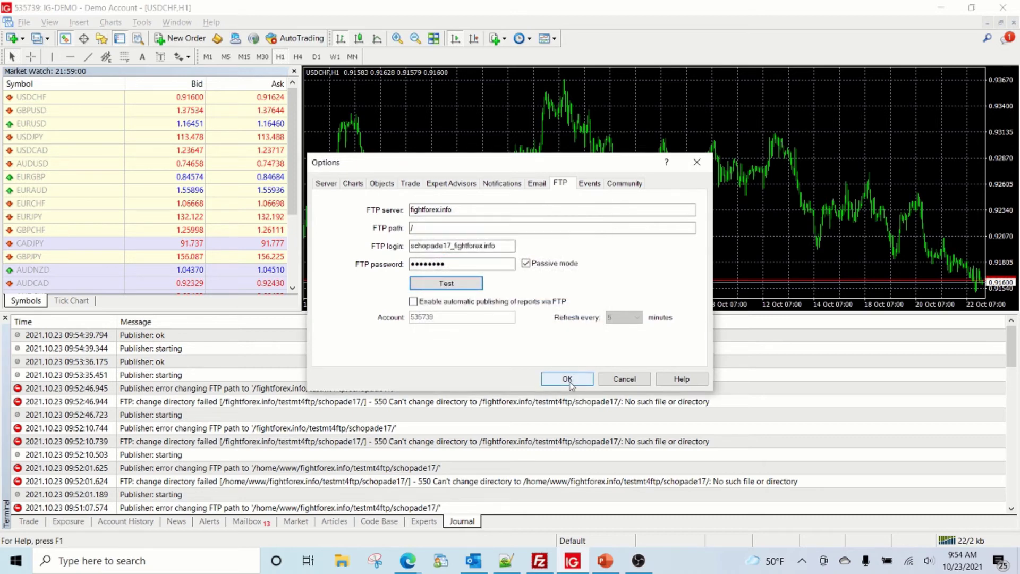
pyautogui.click(567, 379)
pyautogui.click(605, 562)
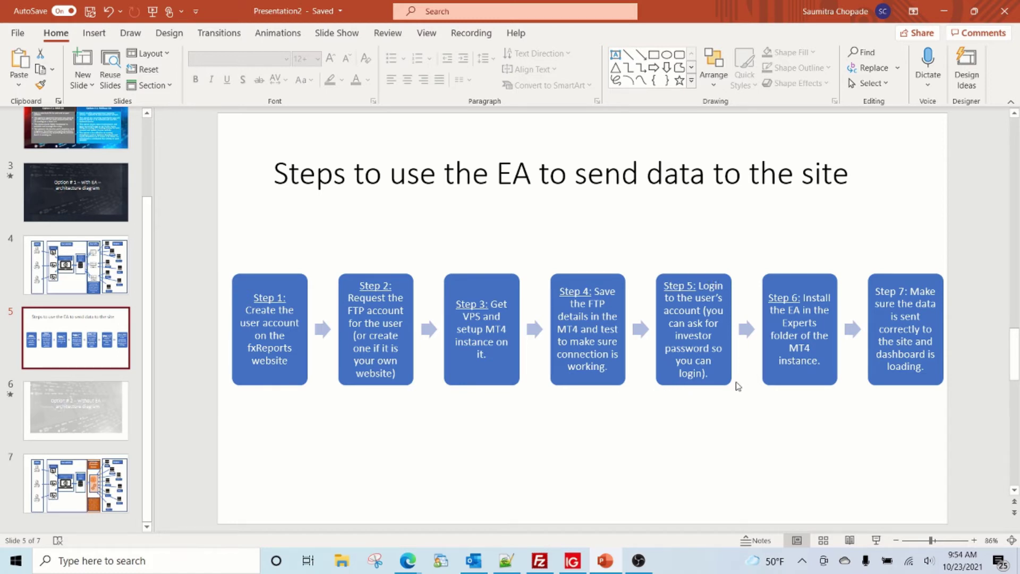
# - Return to MetaTrader 4's journal showing the latest Publisher: ok entry
pyautogui.click(572, 560)
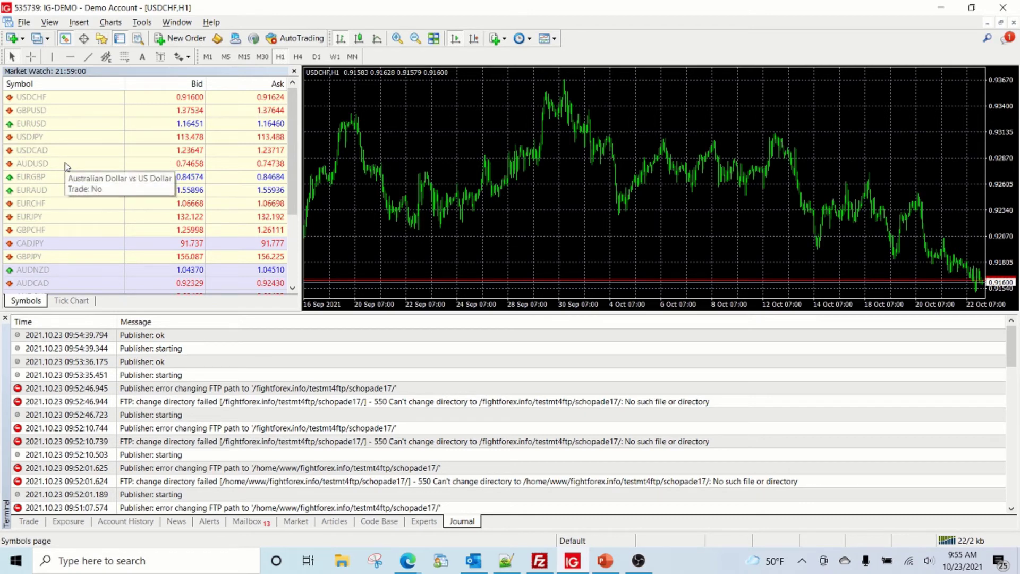
# - Open the IG DEMO trade account login form, check its password field, and cancel without logging in
pyautogui.click(24, 21)
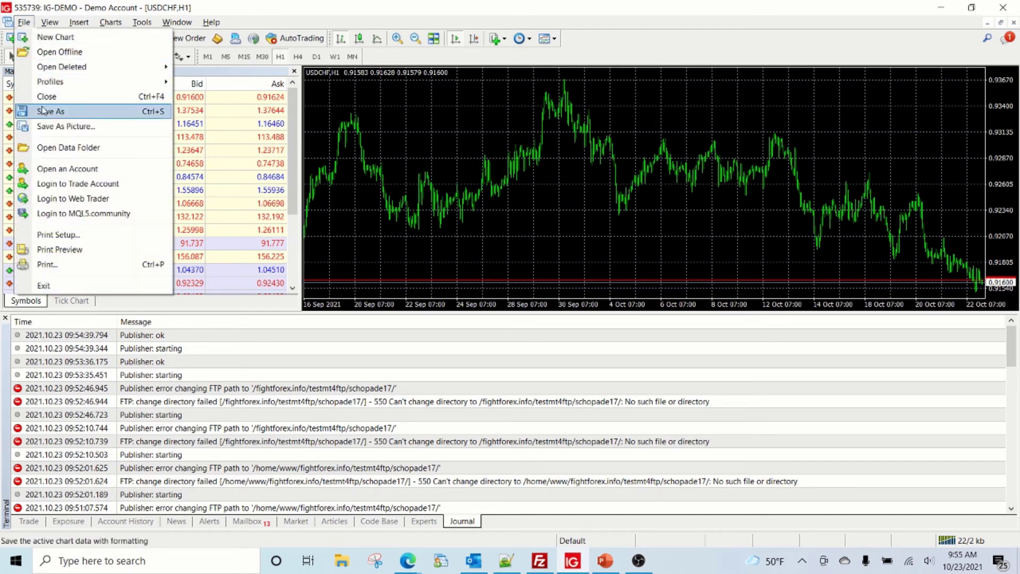
pyautogui.click(59, 183)
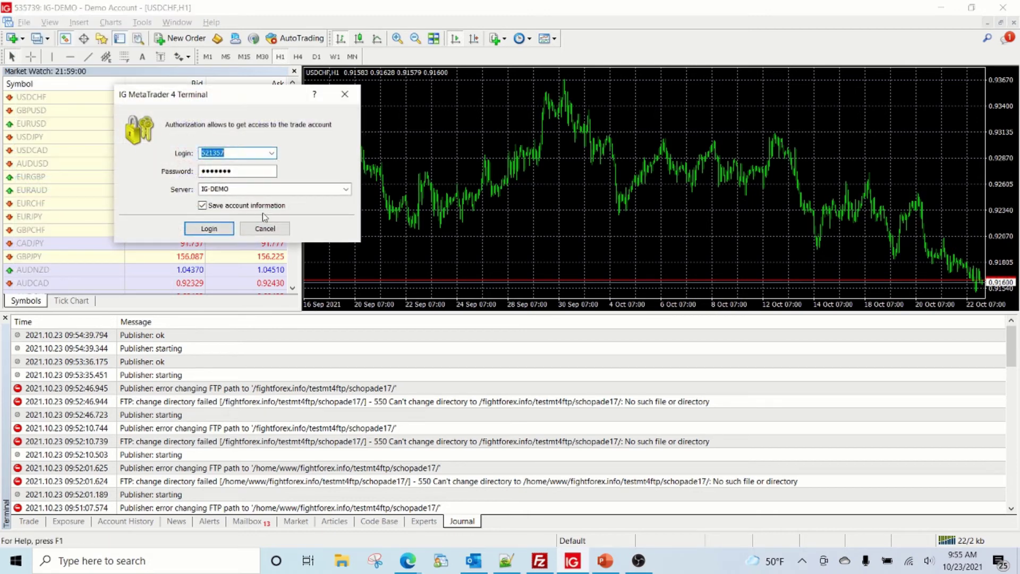
pyautogui.press('Tab')
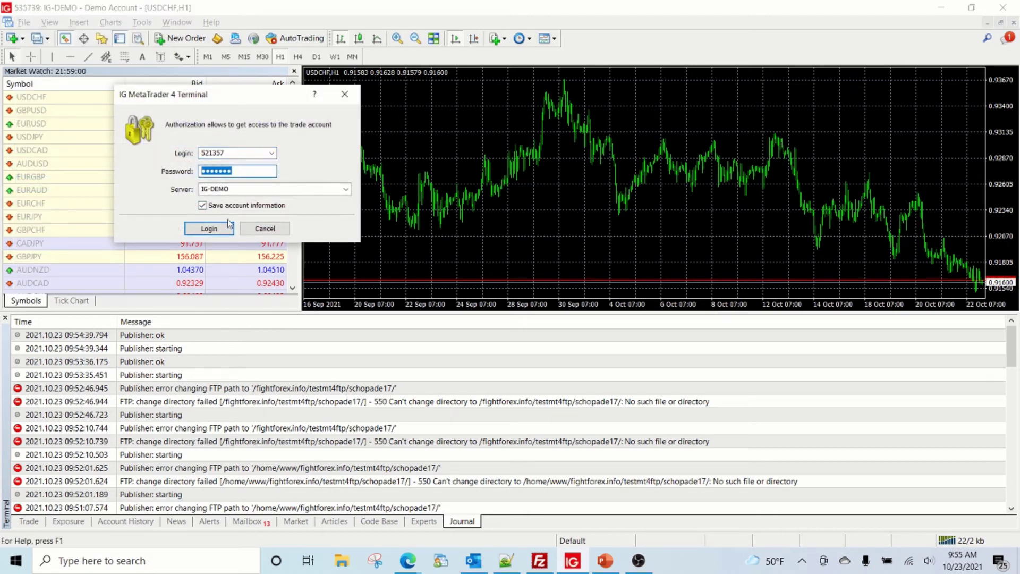
pyautogui.click(265, 228)
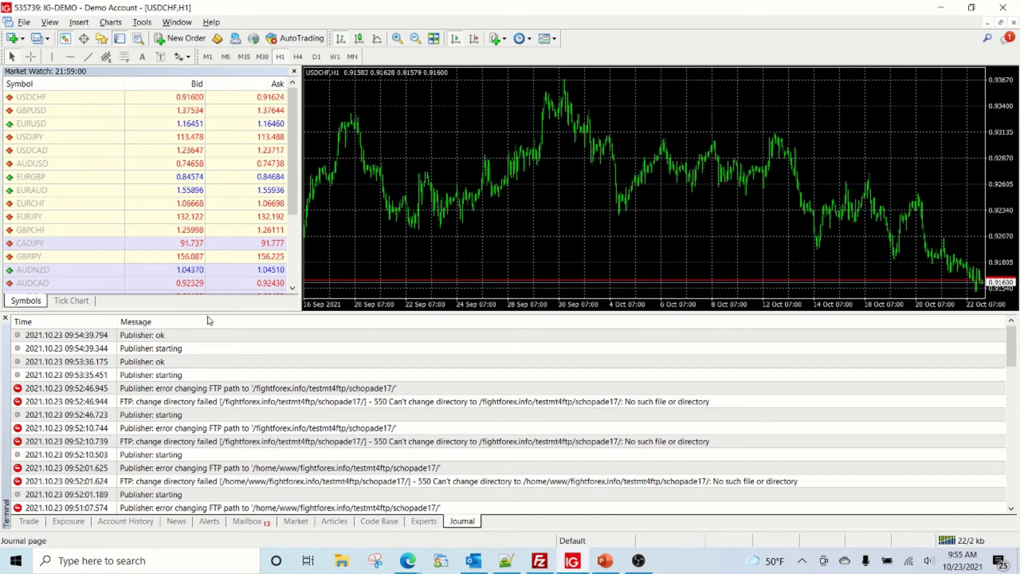
pyautogui.click(604, 561)
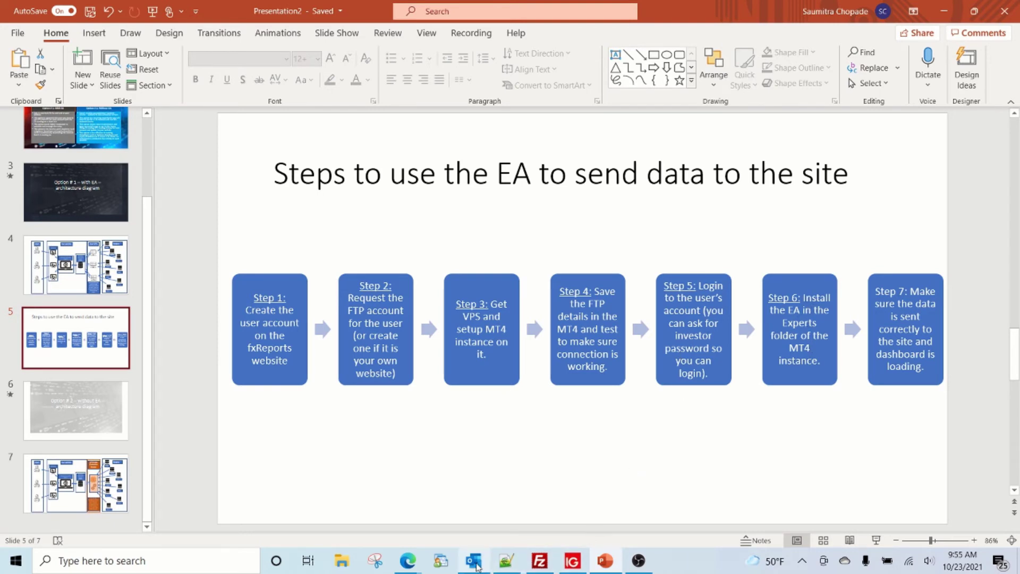
# - Show the admin dashboard listing the new user's Demo IG US account as ACTIVE
pyautogui.moveTo(408, 561)
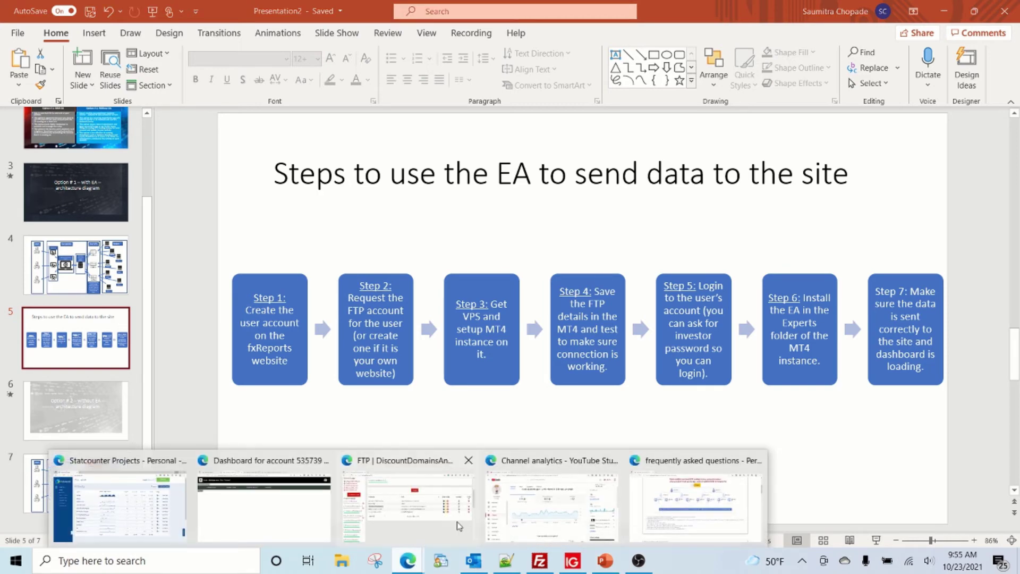
pyautogui.click(644, 514)
pyautogui.moveTo(421, 570)
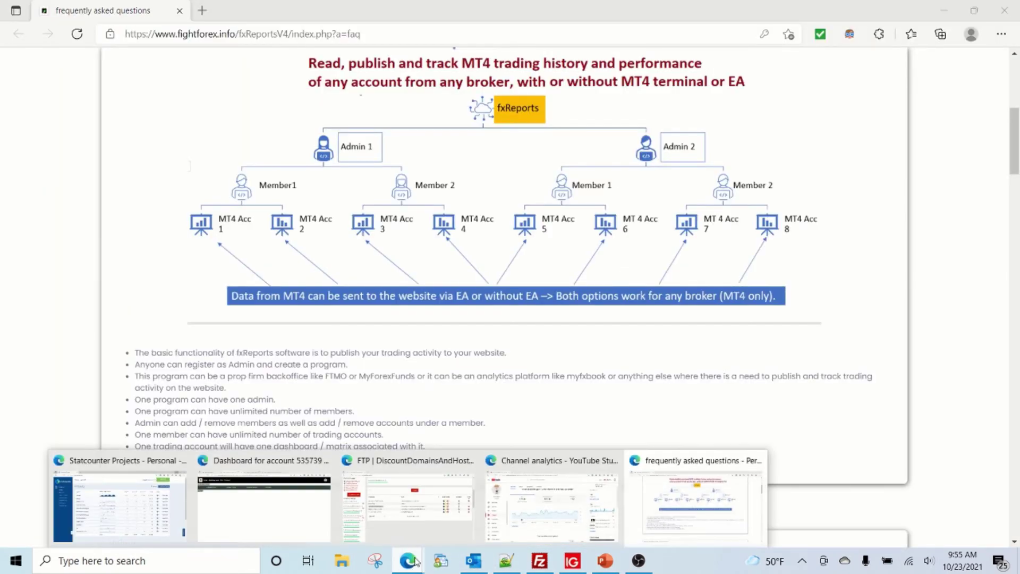
pyautogui.click(257, 528)
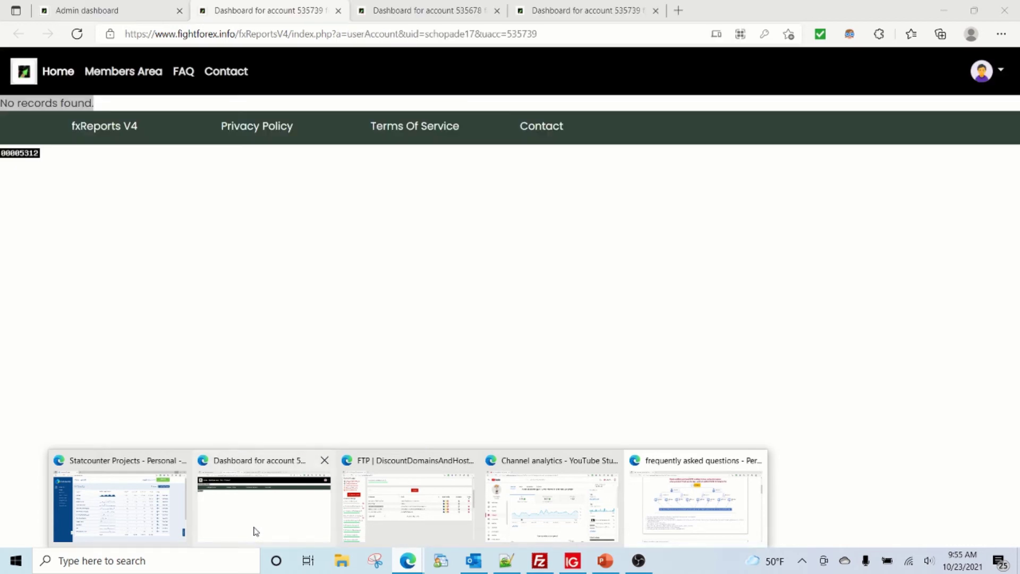
pyautogui.click(87, 12)
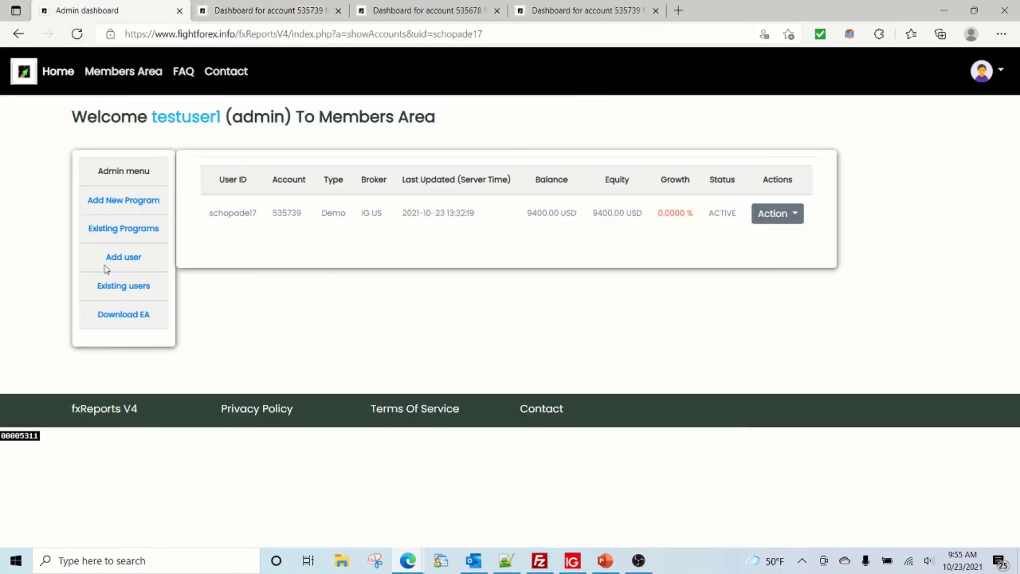
# - Download the FTP Publisher EA .ex4 for MT4 and show it in the Downloads folder
pyautogui.click(118, 319)
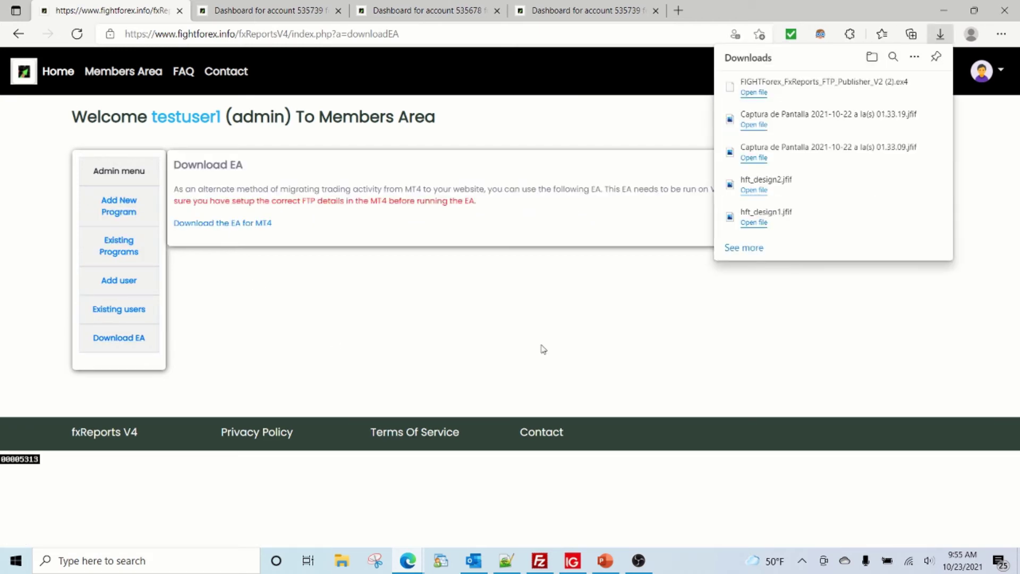
pyautogui.moveTo(808, 96)
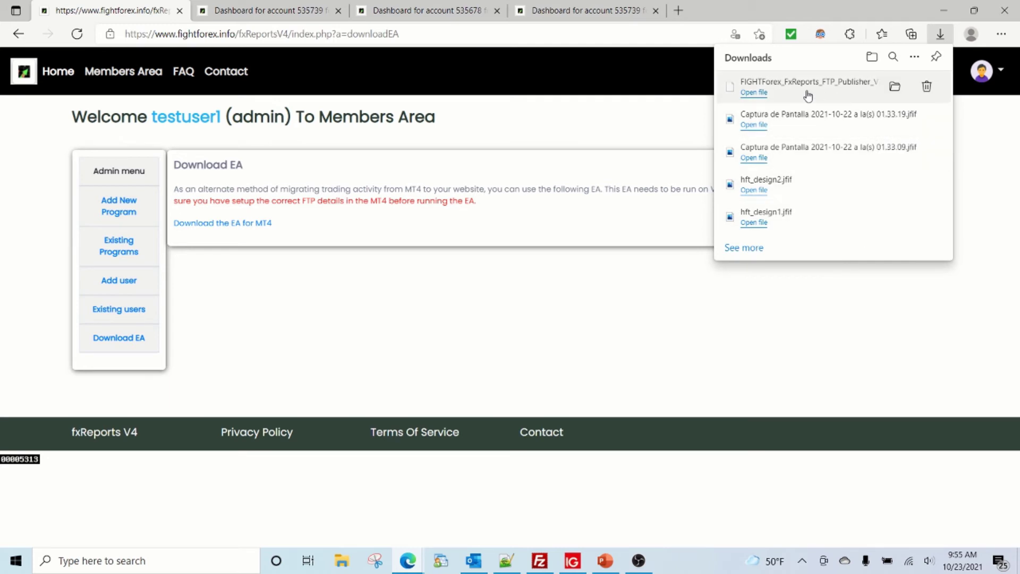
pyautogui.click(894, 88)
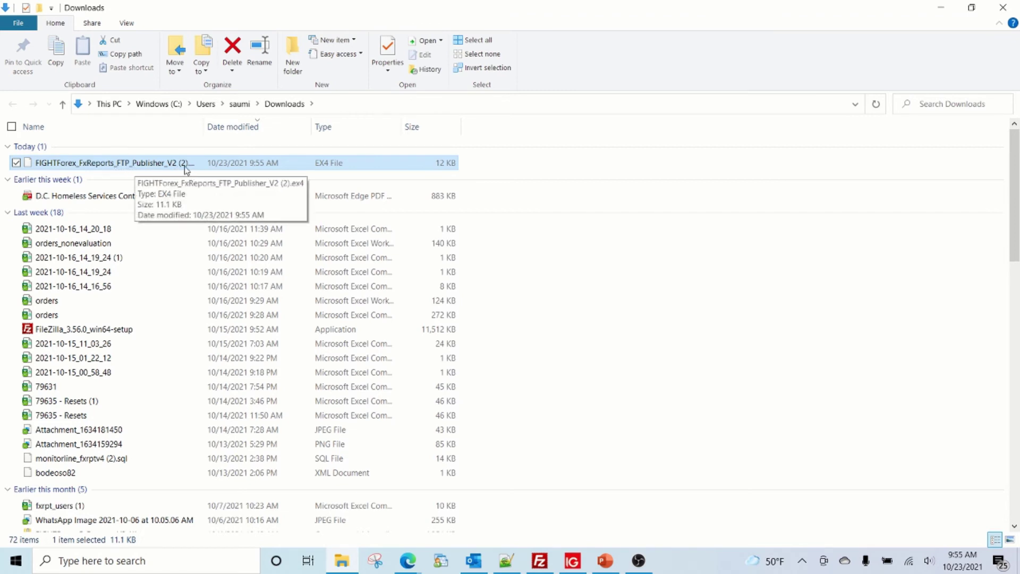
# - Widen the Name column to reveal the full EA file name, then return to MetaTrader 4
pyautogui.moveTo(205, 126); pyautogui.dragTo(312, 127)
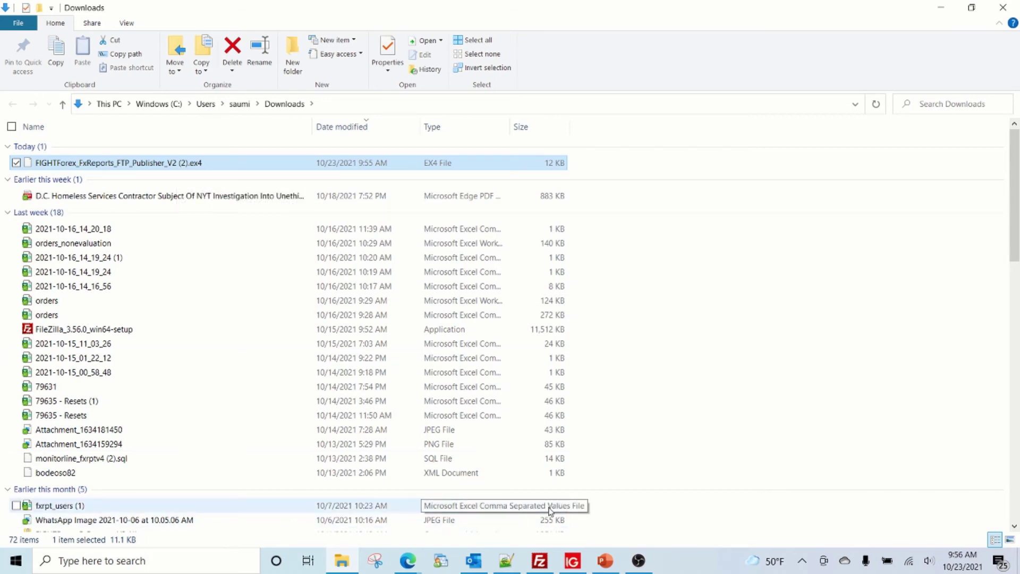
pyautogui.click(572, 562)
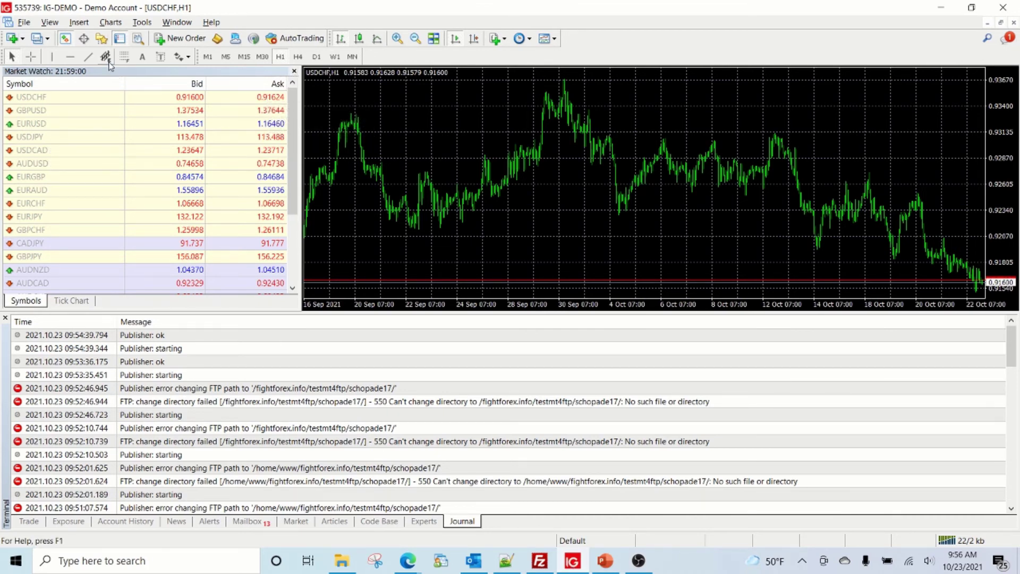
# - Launch MetaEditor and open the MQL4 Experts folder in File Explorer
pyautogui.click(216, 39)
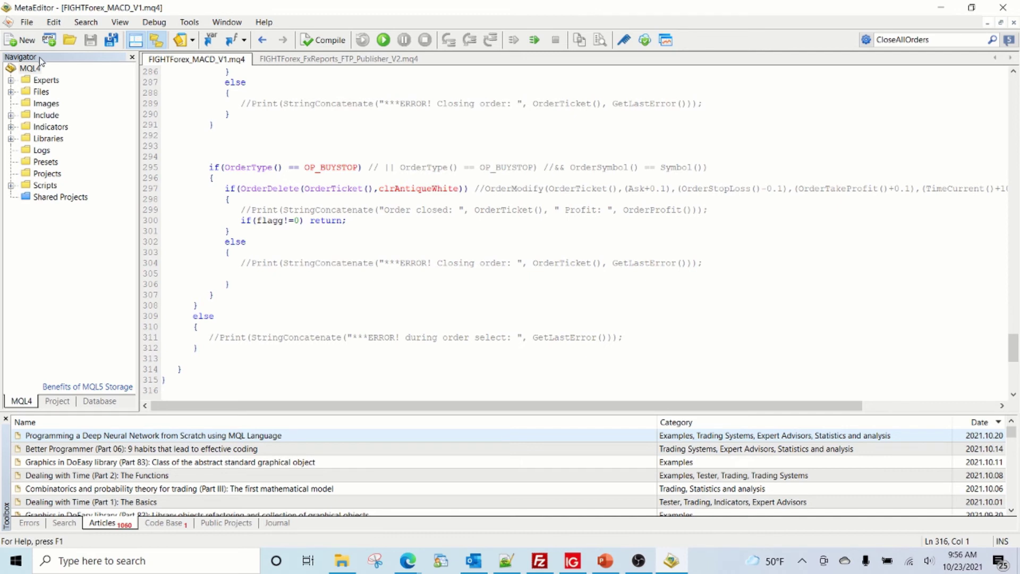
pyautogui.rightClick(42, 80)
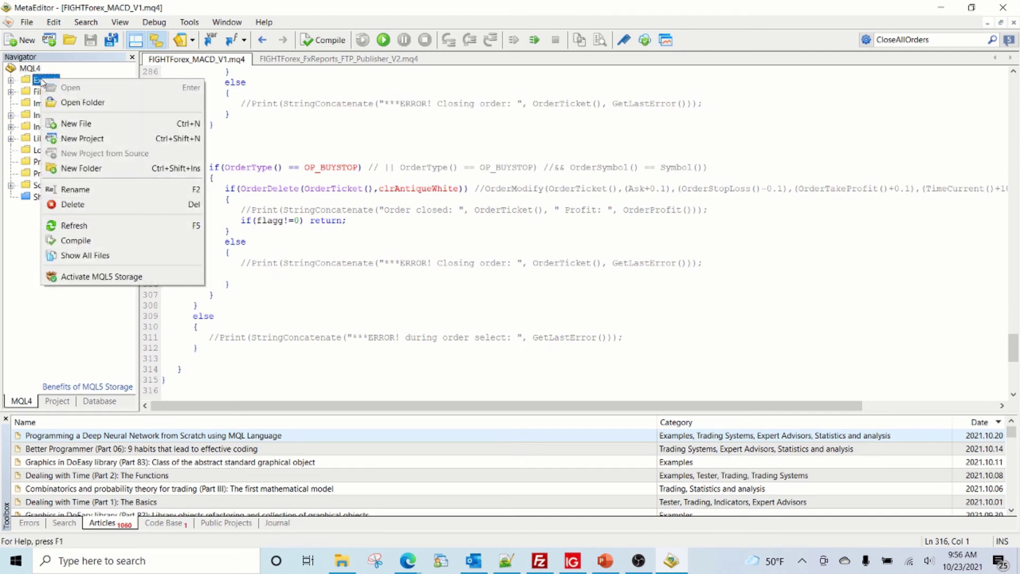
pyautogui.click(65, 106)
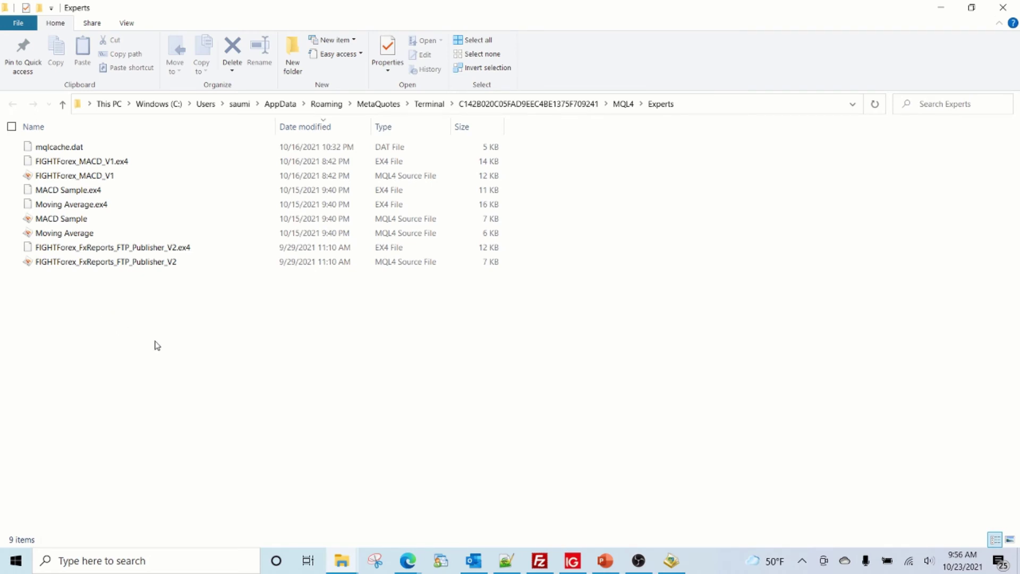
# - Copy the downloaded publisher EA file from Downloads into the MQL4 Experts folder
pyautogui.click(341, 560)
pyautogui.click(292, 541)
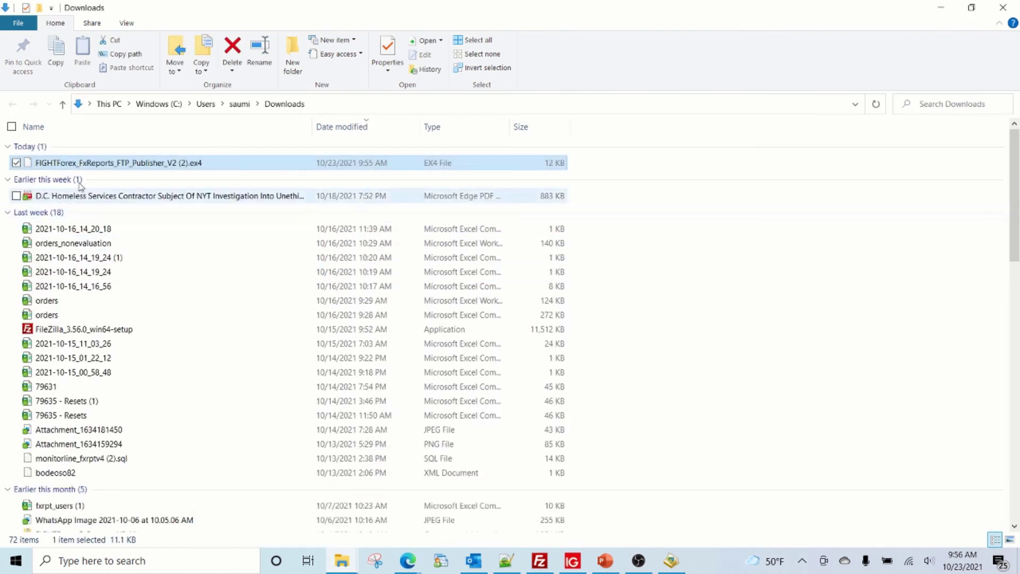
pyautogui.rightClick(81, 163)
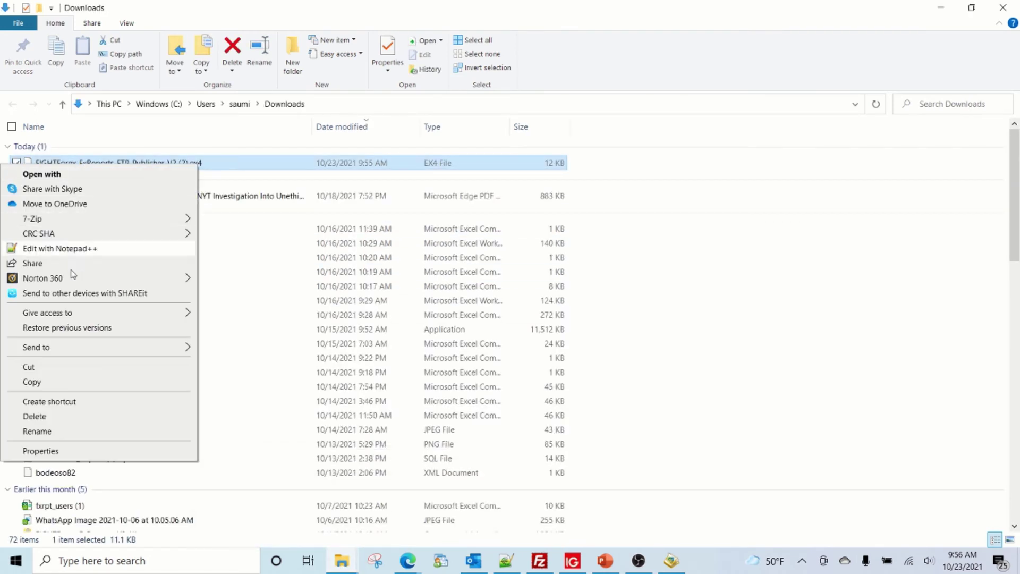
pyautogui.click(66, 381)
pyautogui.moveTo(342, 560)
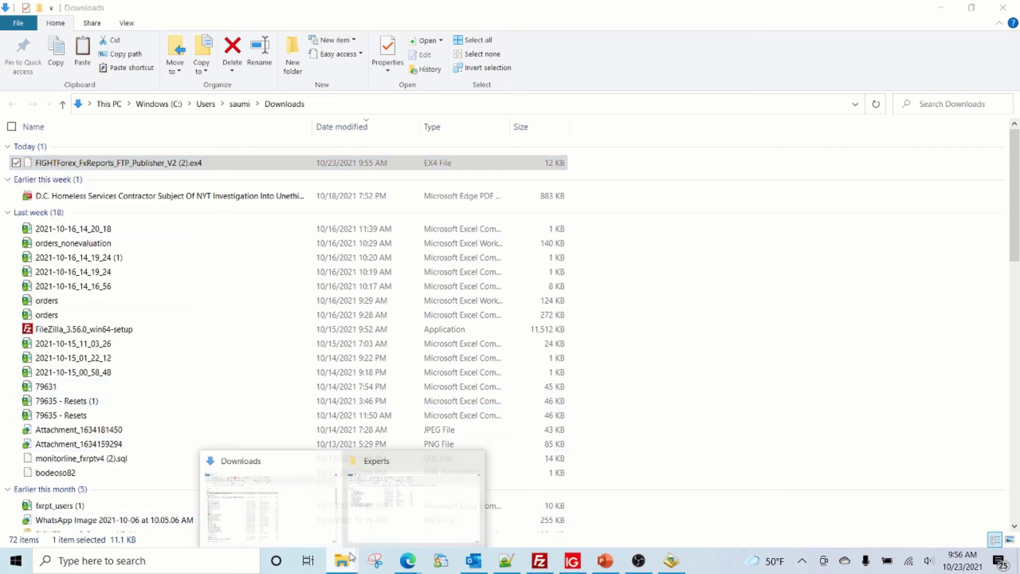
pyautogui.click(409, 500)
pyautogui.rightClick(92, 348)
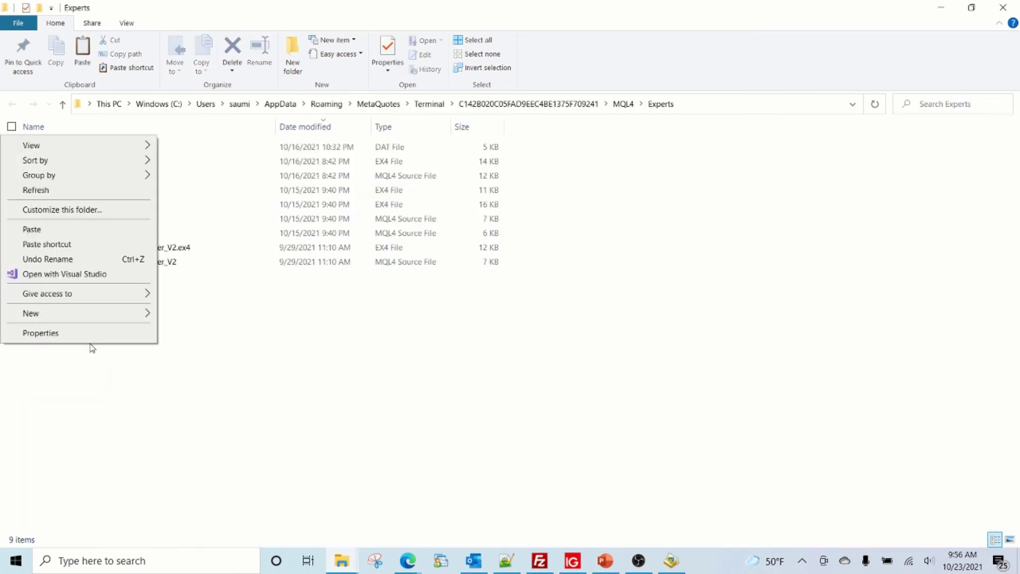
pyautogui.click(87, 229)
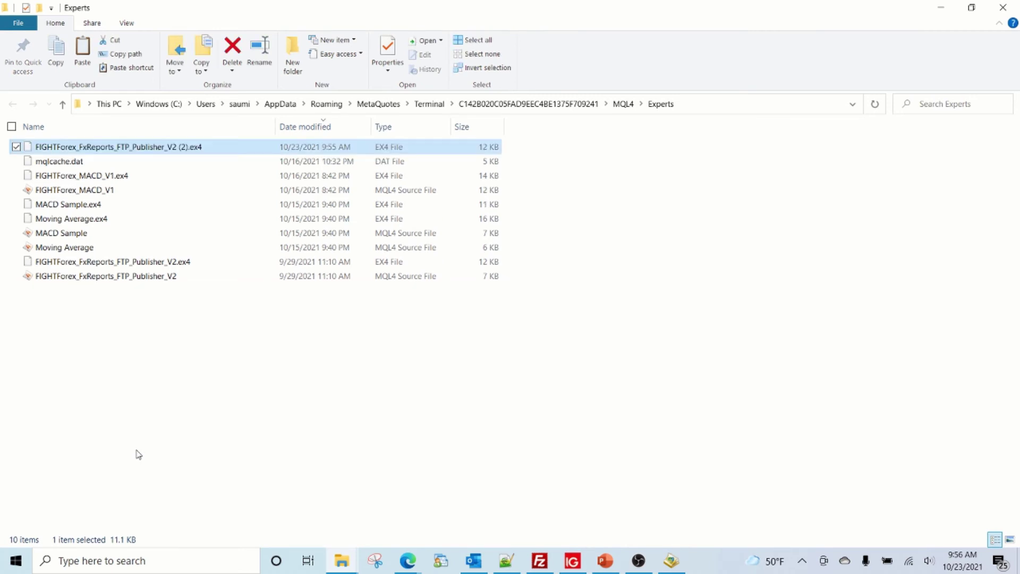
# - Try removing ' (2)' from the EA file name, decline the conflict rename, and return to MetaTrader
pyautogui.click(184, 154)
pyautogui.press('Right')
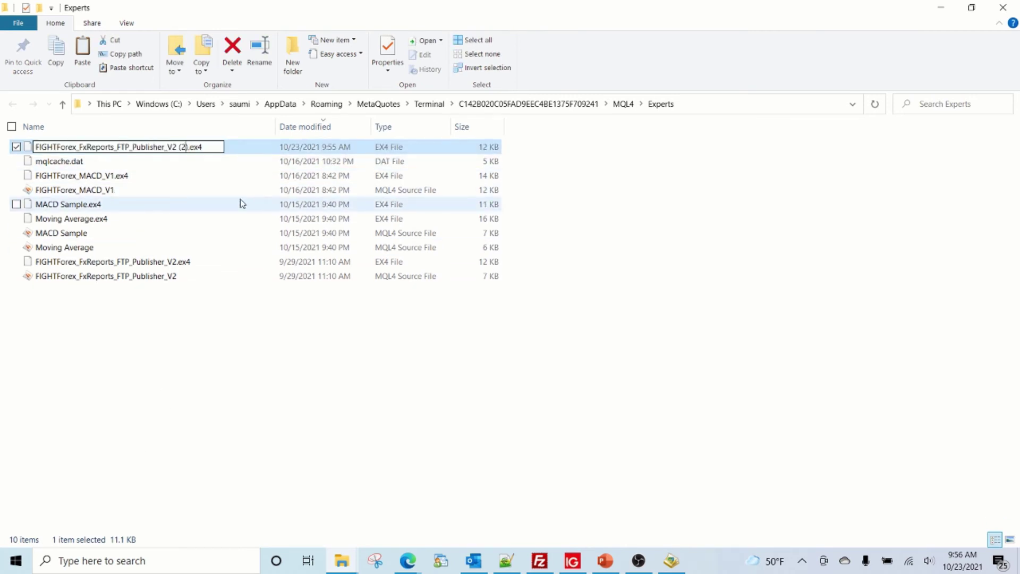
pyautogui.press('BackSpace')
pyautogui.press('BackSpace')
pyautogui.press('BackSpace')
pyautogui.press('BackSpace')
pyautogui.press('Return')
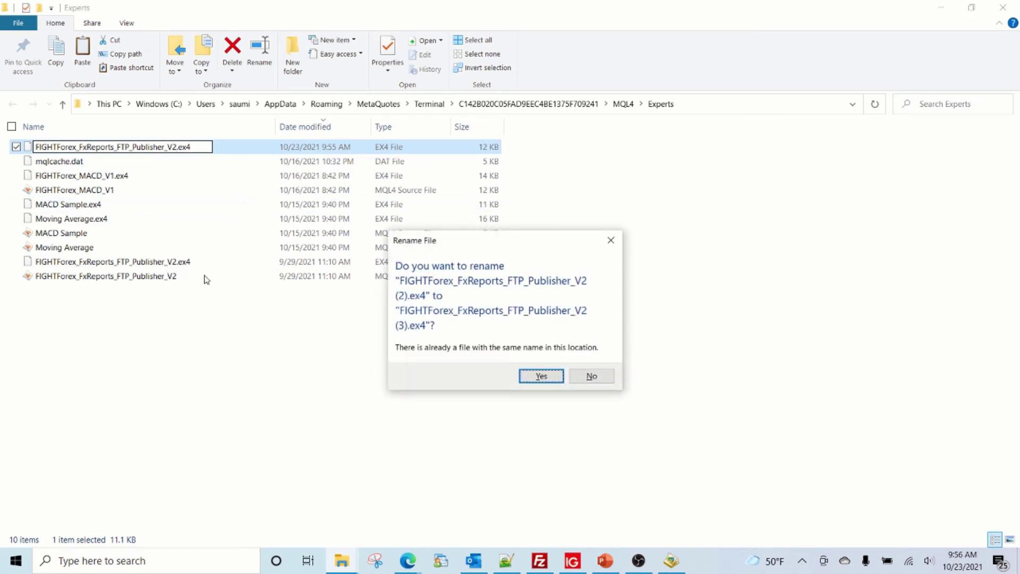
pyautogui.click(587, 376)
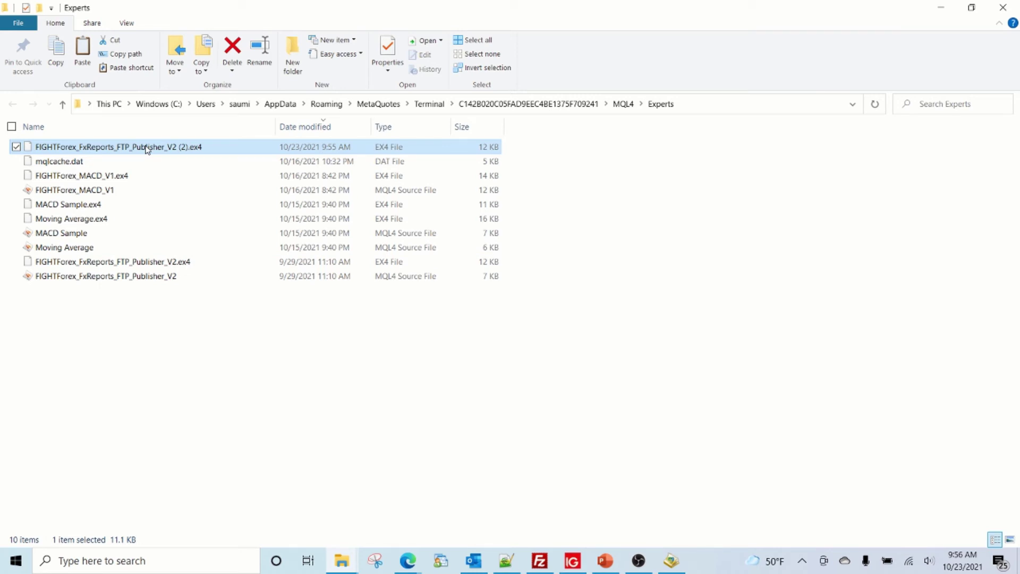
pyautogui.click(571, 559)
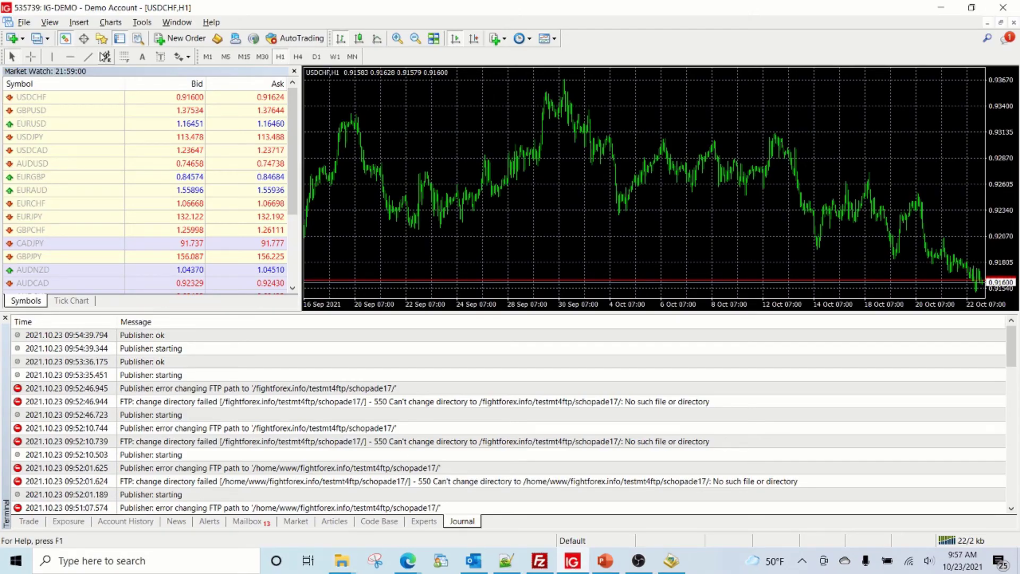
# - Refresh the Expert Advisors list and drag FIGHTForex_FxReports_FTP_Publisher_V2 onto the USDCHF chart
pyautogui.click(102, 37)
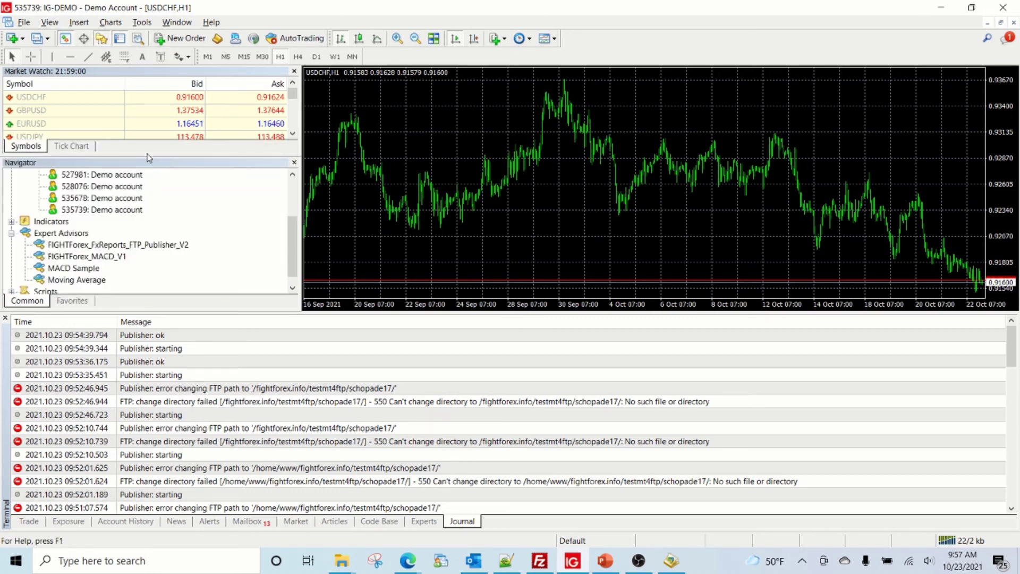
pyautogui.rightClick(56, 235)
pyautogui.click(85, 284)
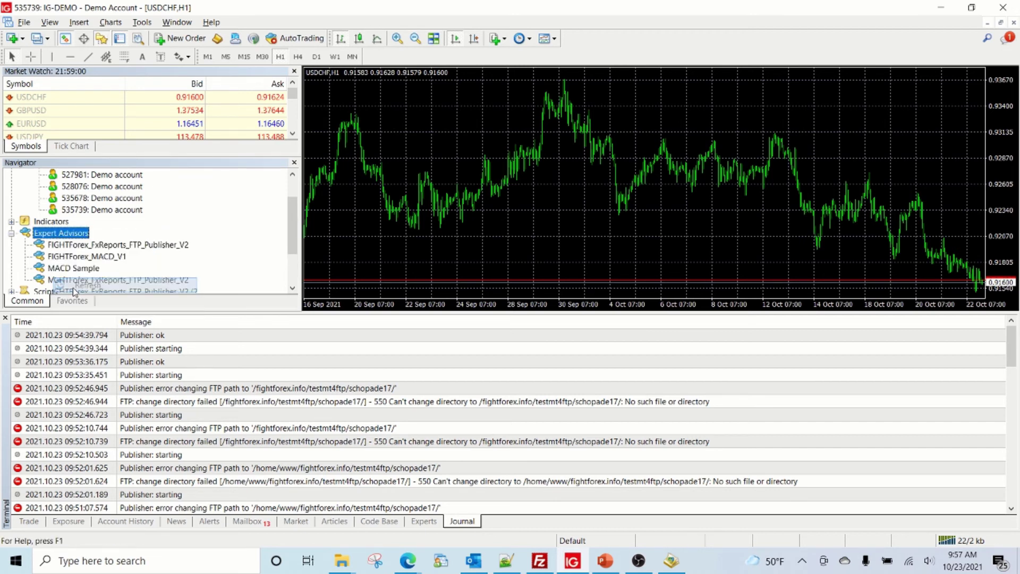
pyautogui.scroll(-1, 138, 250)
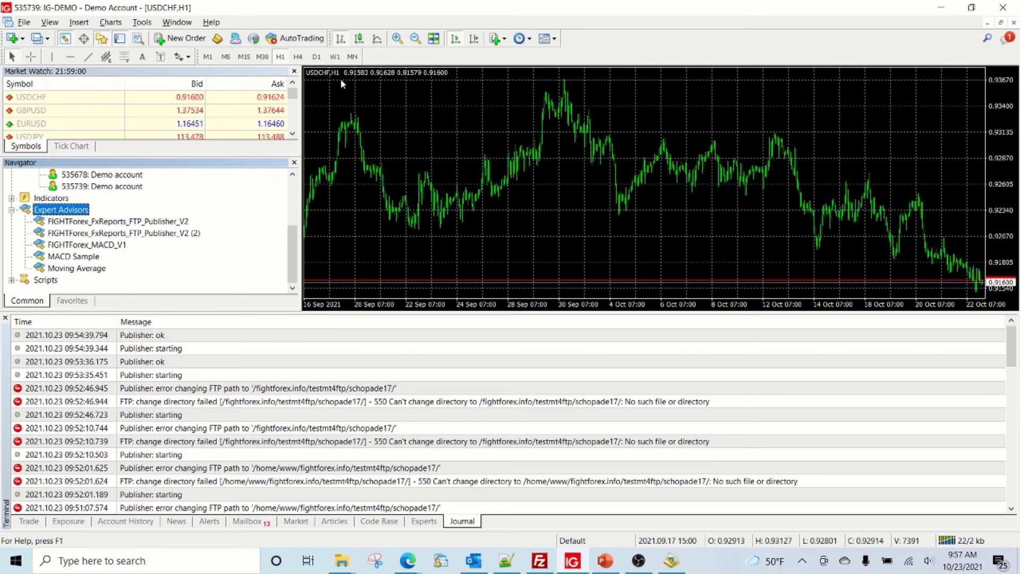
pyautogui.moveTo(133, 225); pyautogui.dragTo(401, 237)
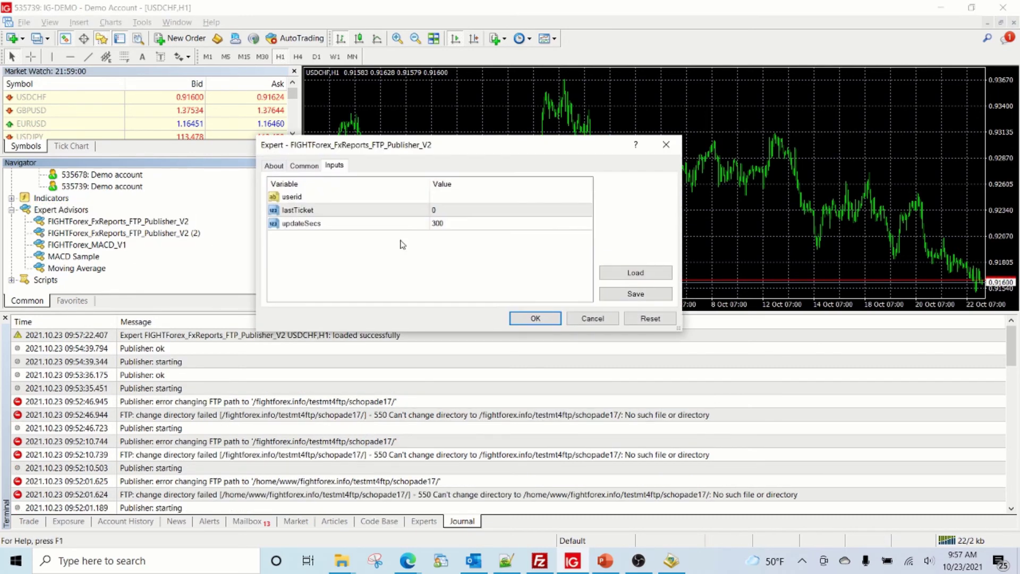
# - Enter the account's user id as the userid input and change updateSecs from 300 to 60
pyautogui.doubleClick(440, 198)
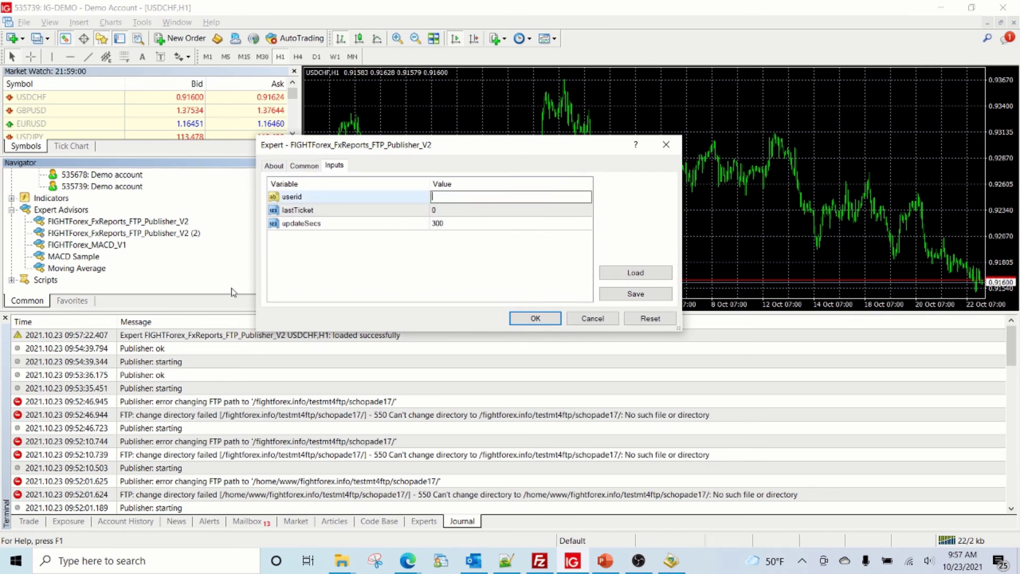
pyautogui.click(449, 211)
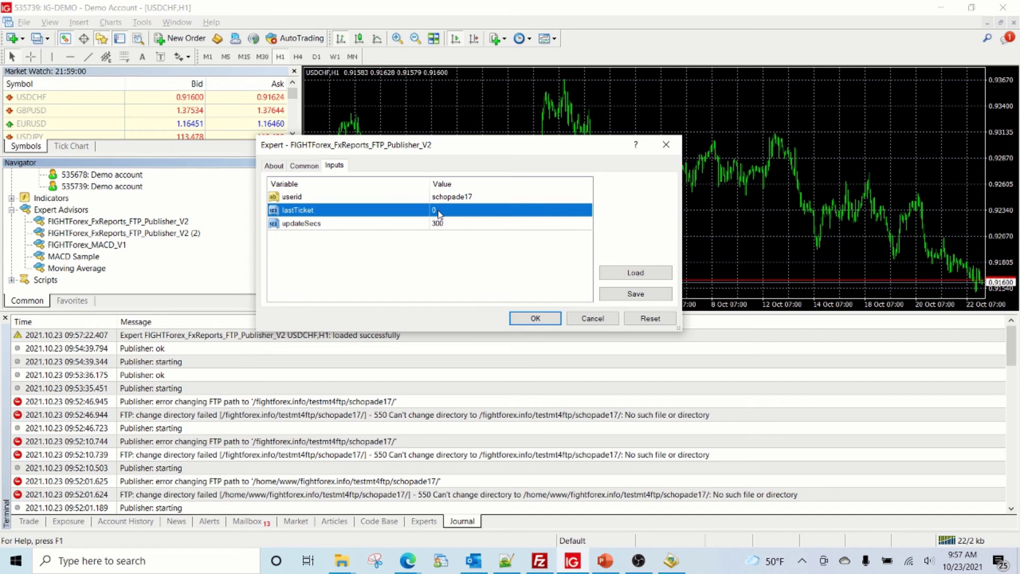
pyautogui.click(330, 223)
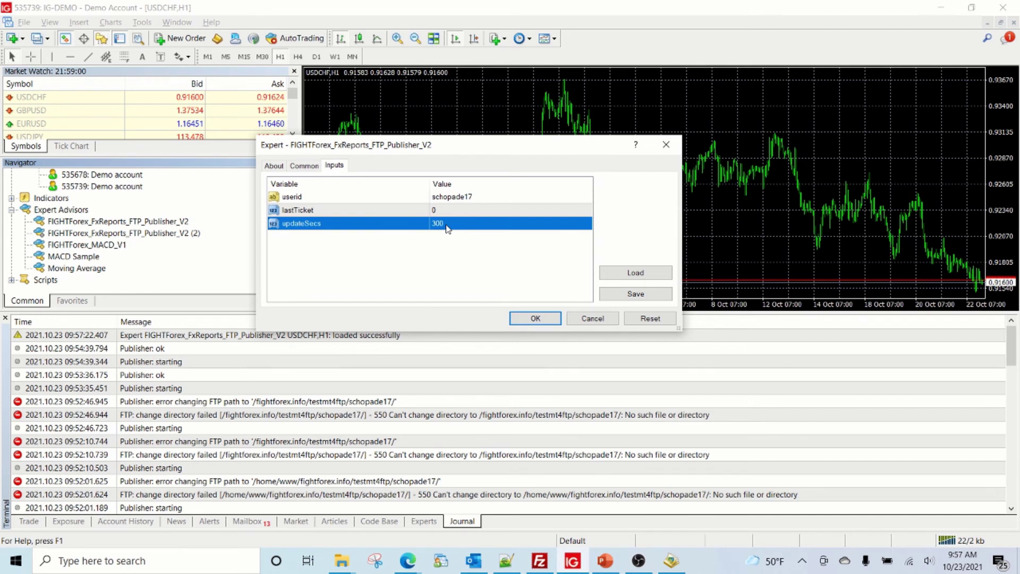
pyautogui.click(450, 224)
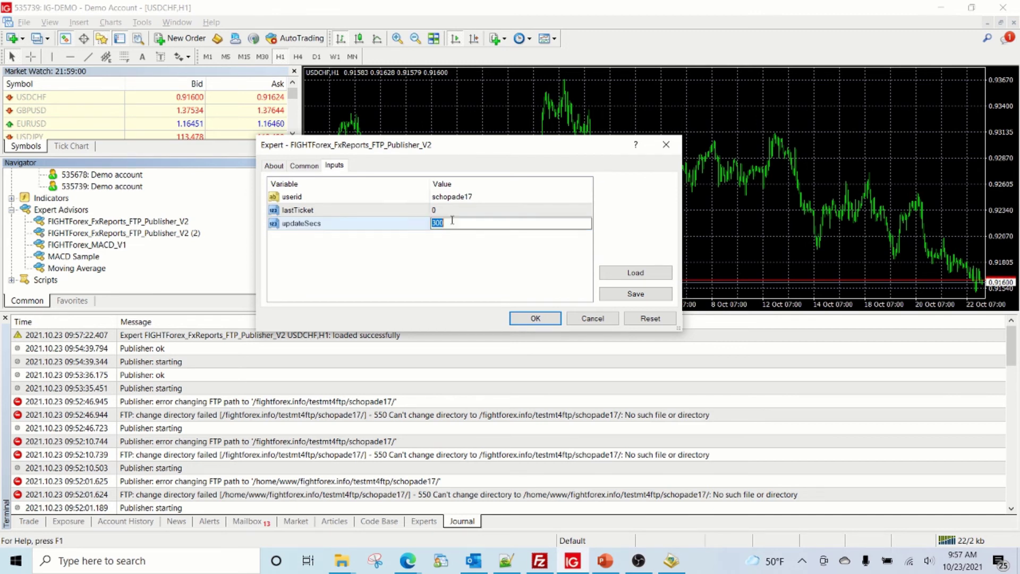
pyautogui.write('60')
pyautogui.click(525, 320)
# - Start the EA and check the Experts log for the 'File sent to FTP' confirmation
pyautogui.click(524, 321)
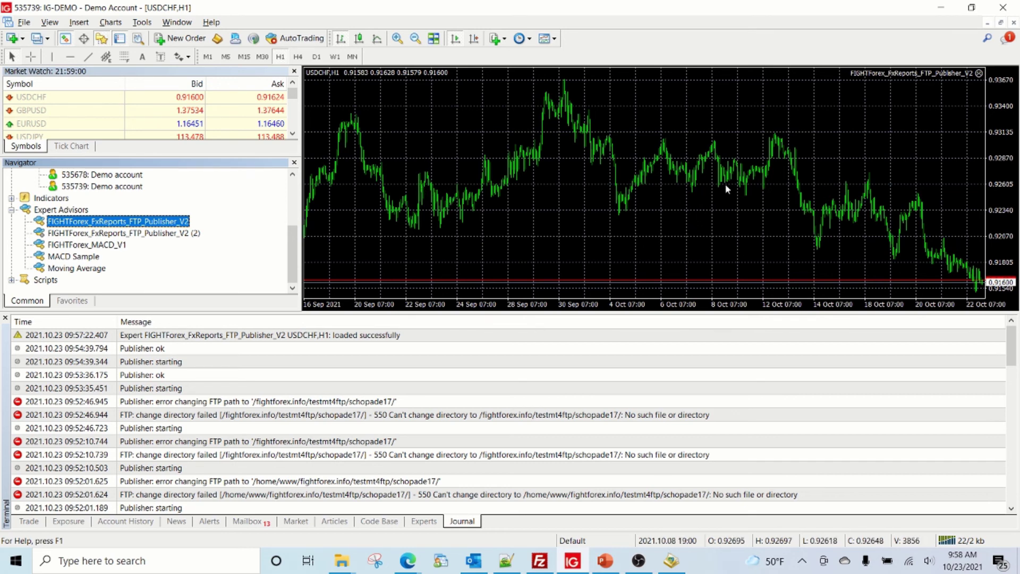
pyautogui.click(426, 520)
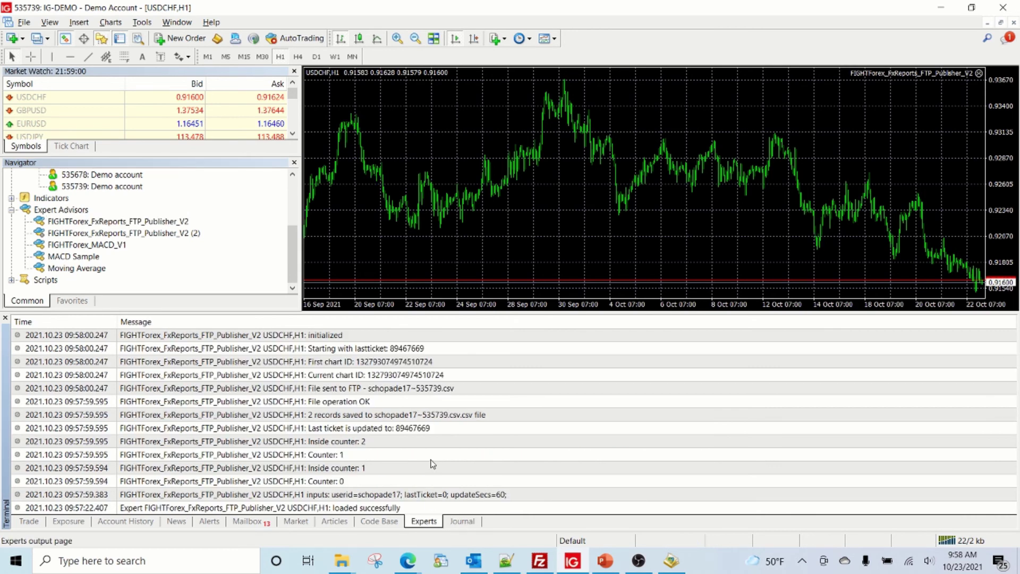
pyautogui.click(308, 388)
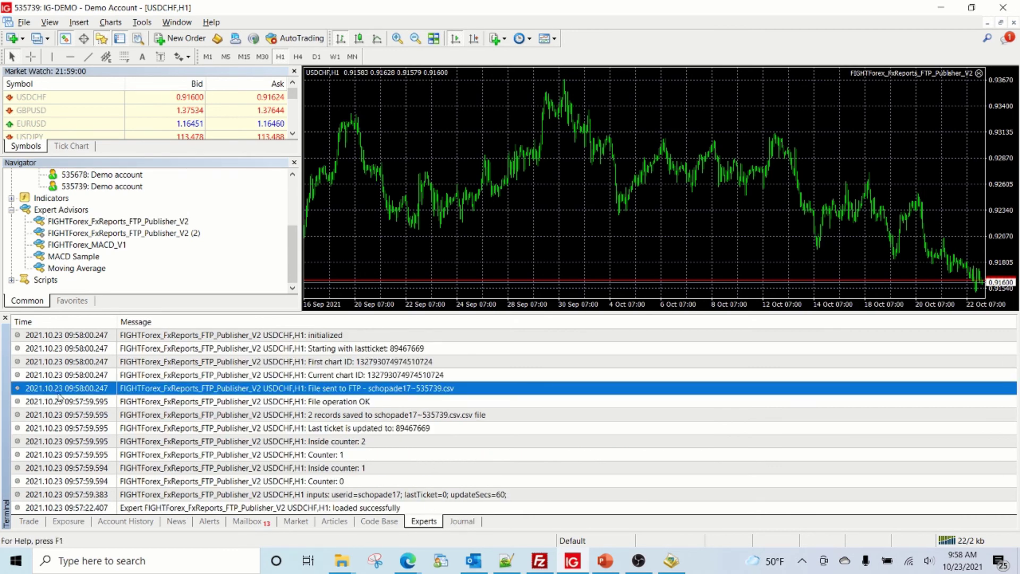
pyautogui.click(349, 403)
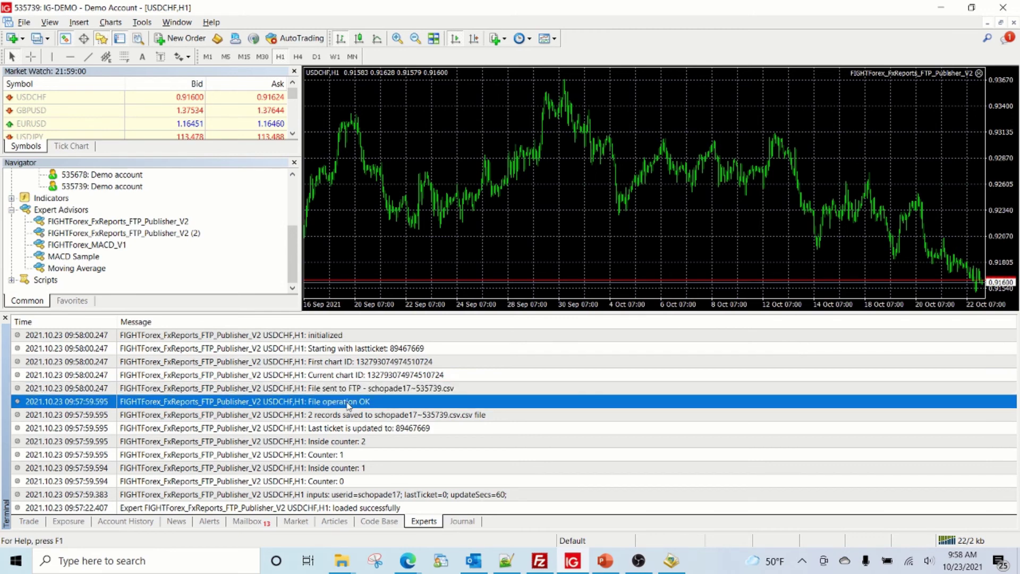
pyautogui.click(346, 392)
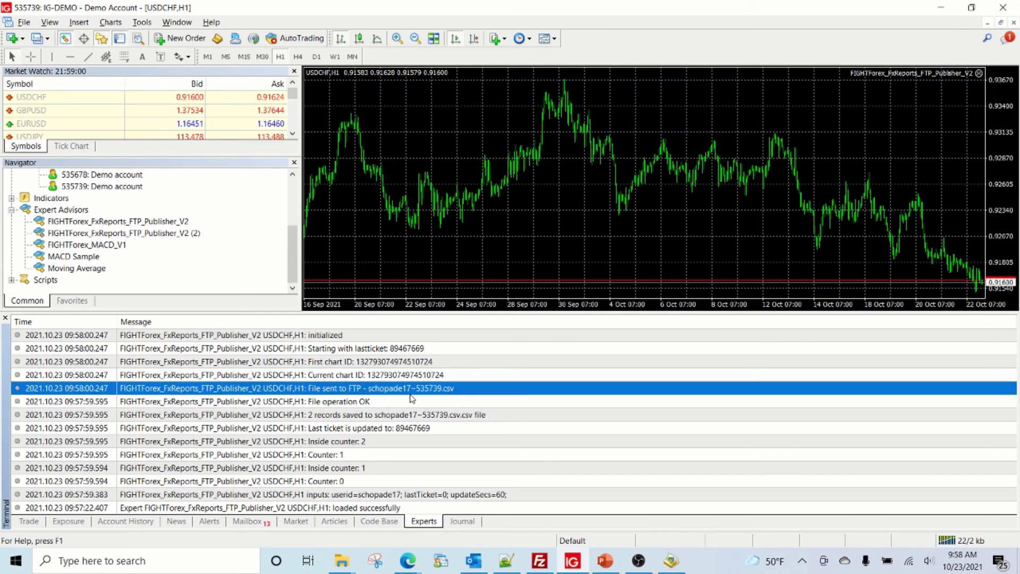
pyautogui.click(539, 560)
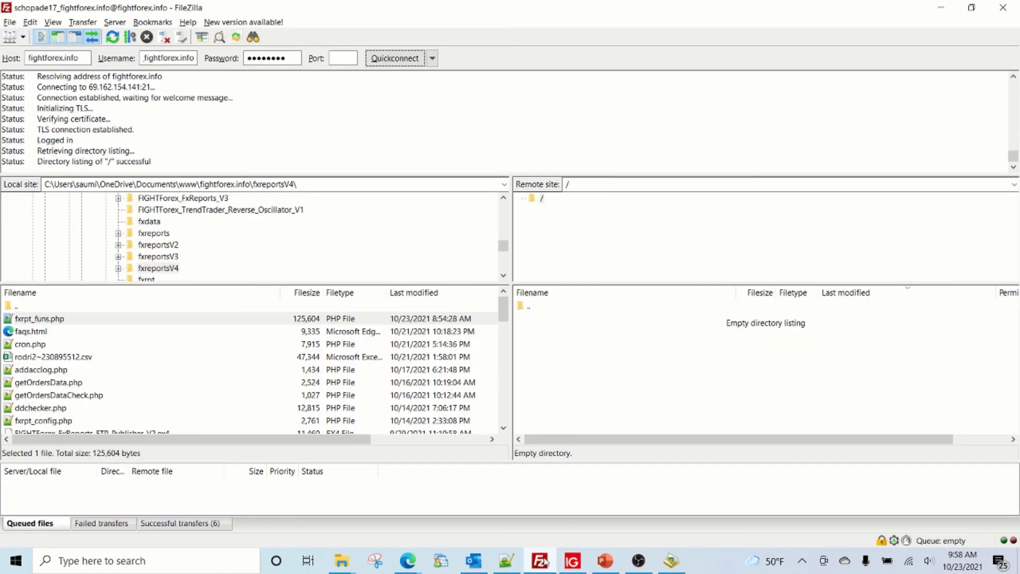
# - Refresh the remote root listing and check the new CSV report (318 bytes) and statement.htm (4,572 bytes)
pyautogui.rightClick(572, 374)
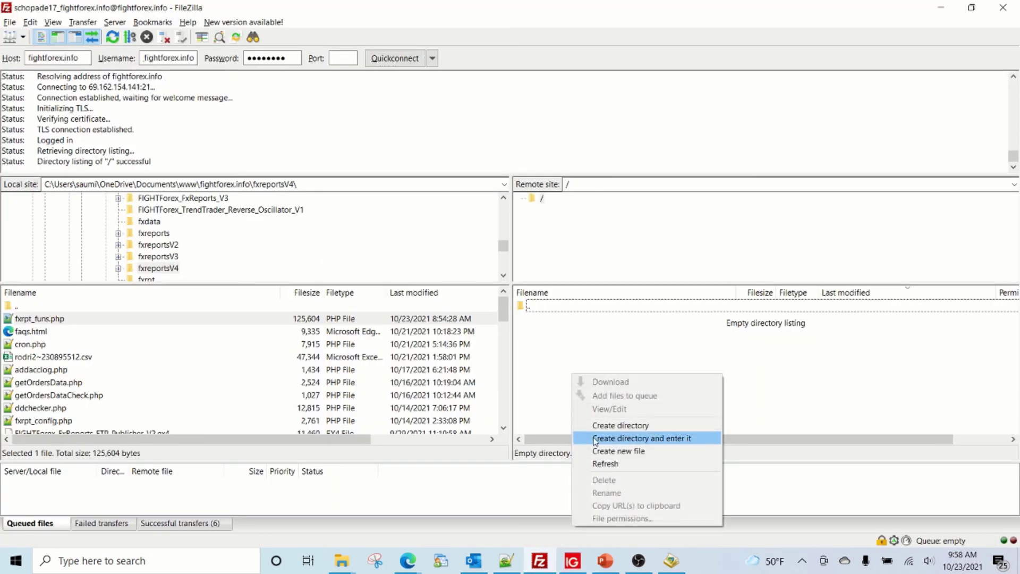
pyautogui.click(597, 463)
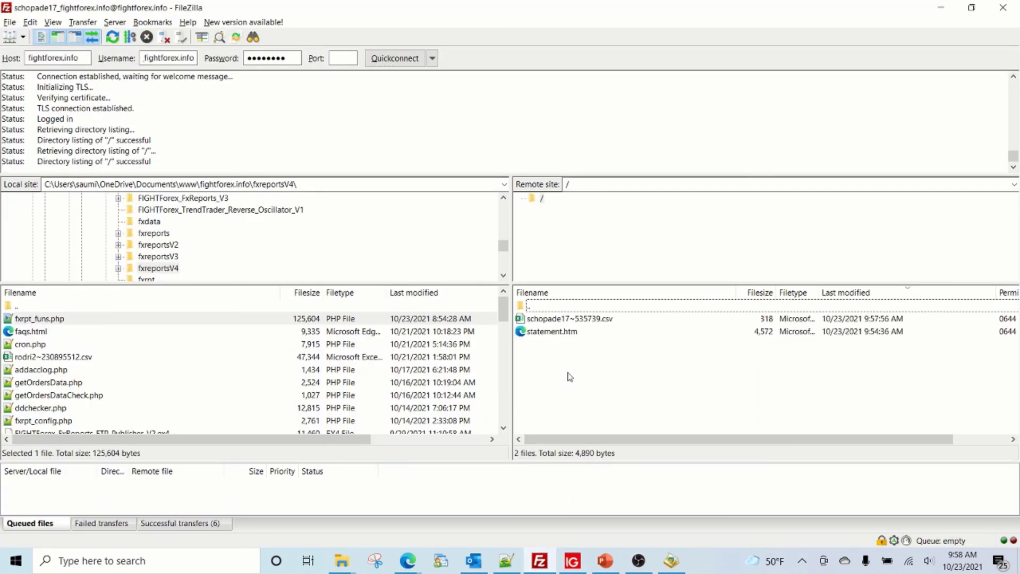
pyautogui.click(547, 320)
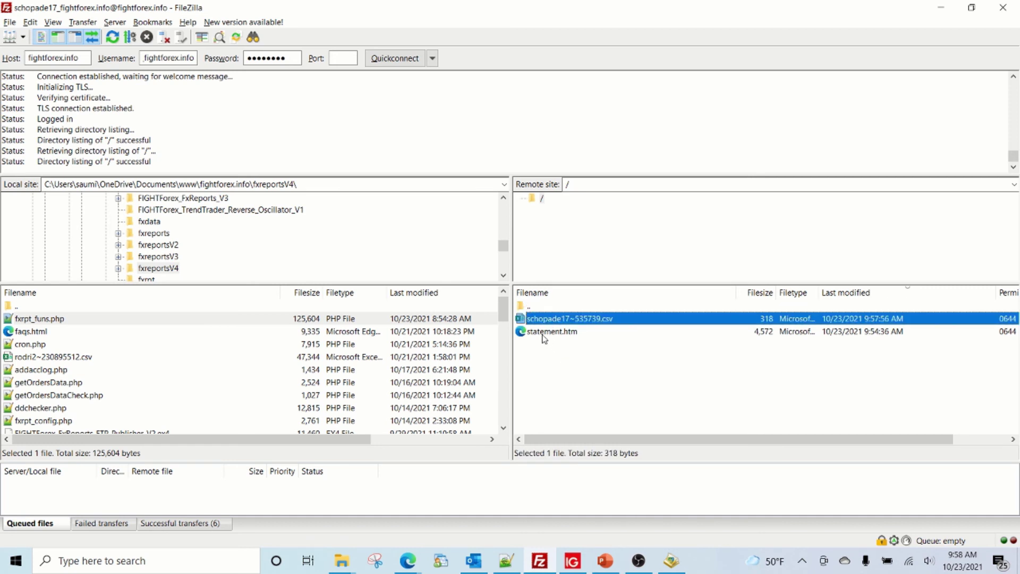
pyautogui.click(542, 334)
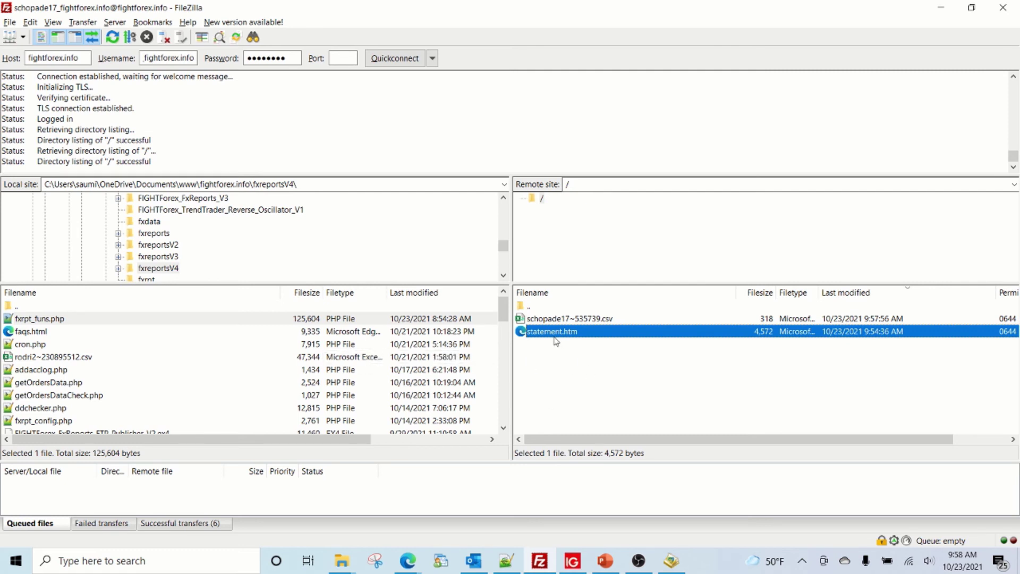
pyautogui.click(579, 322)
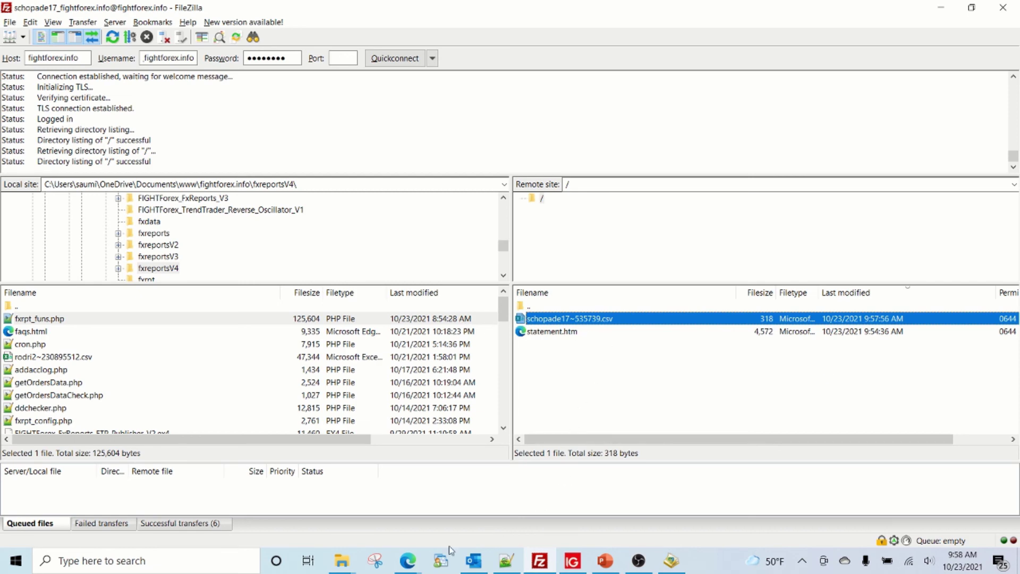
# - Return to the fightforex.info browser window and open the Dashboard for account tab
pyautogui.moveTo(407, 559)
pyautogui.moveTo(578, 511)
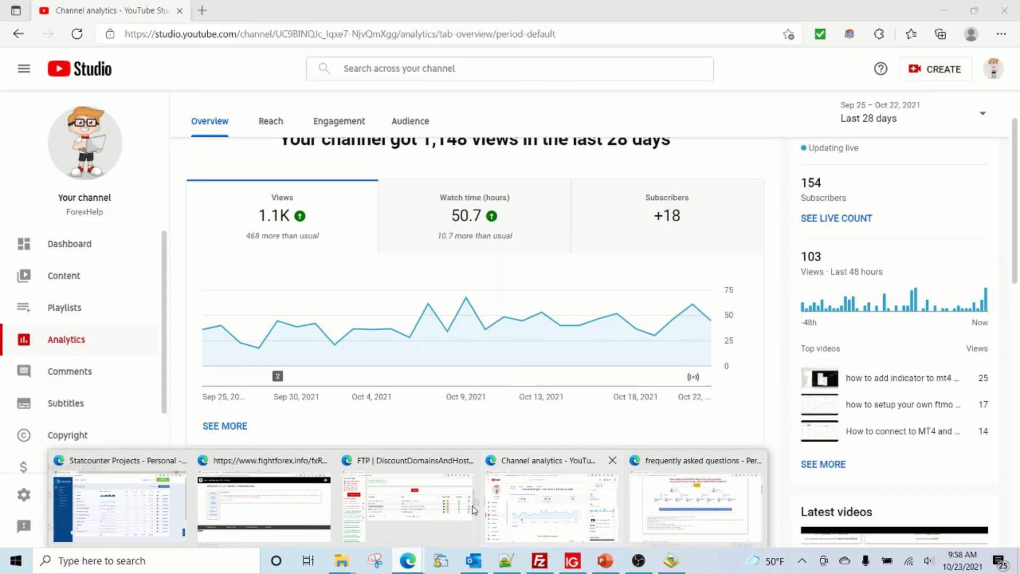
pyautogui.click(263, 505)
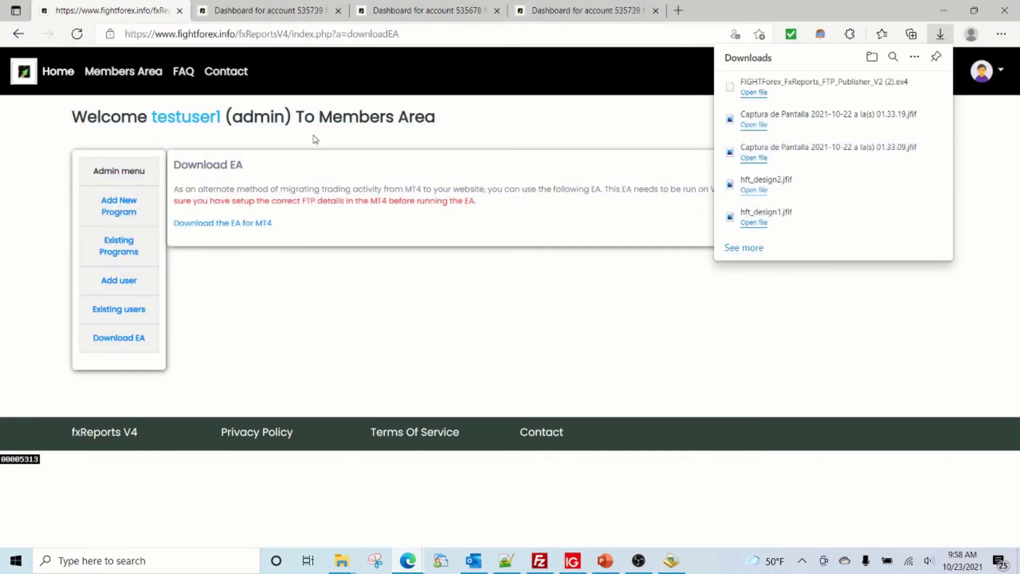
pyautogui.click(556, 15)
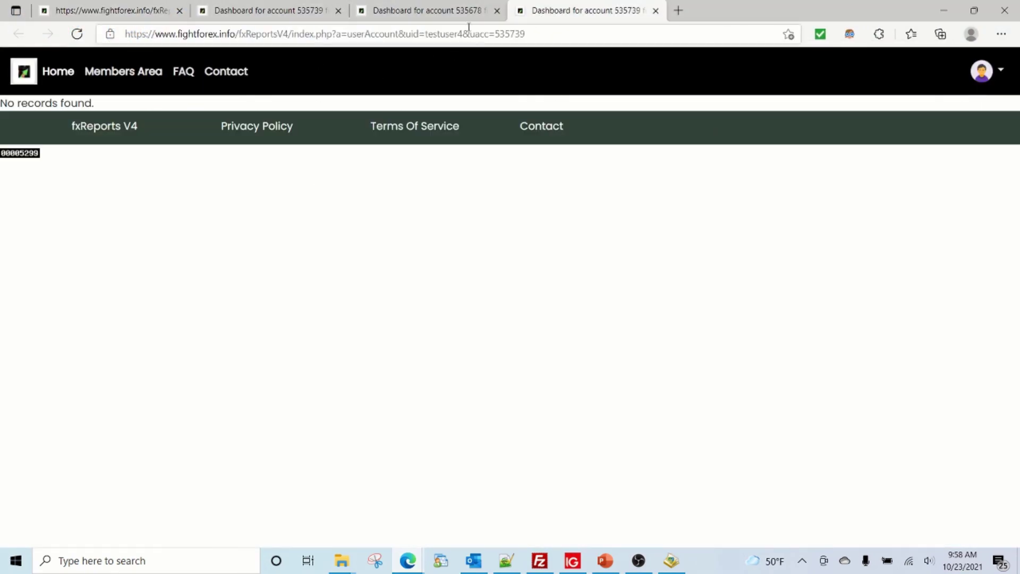
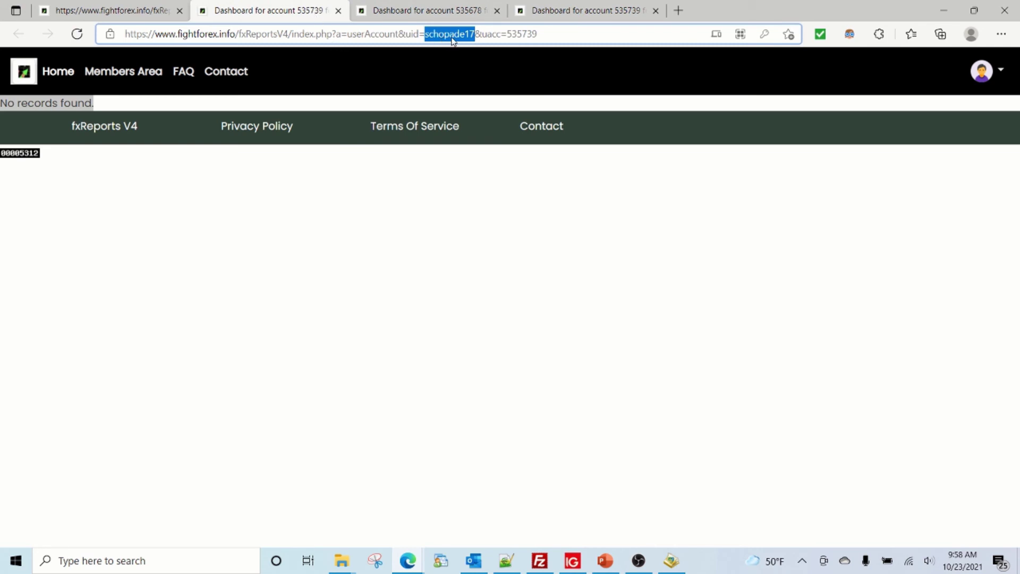
# - Reload the IG US demo account dashboard and highlight its 9,400.00 USD starting and 9,327.26 USD current balances
pyautogui.click(77, 34)
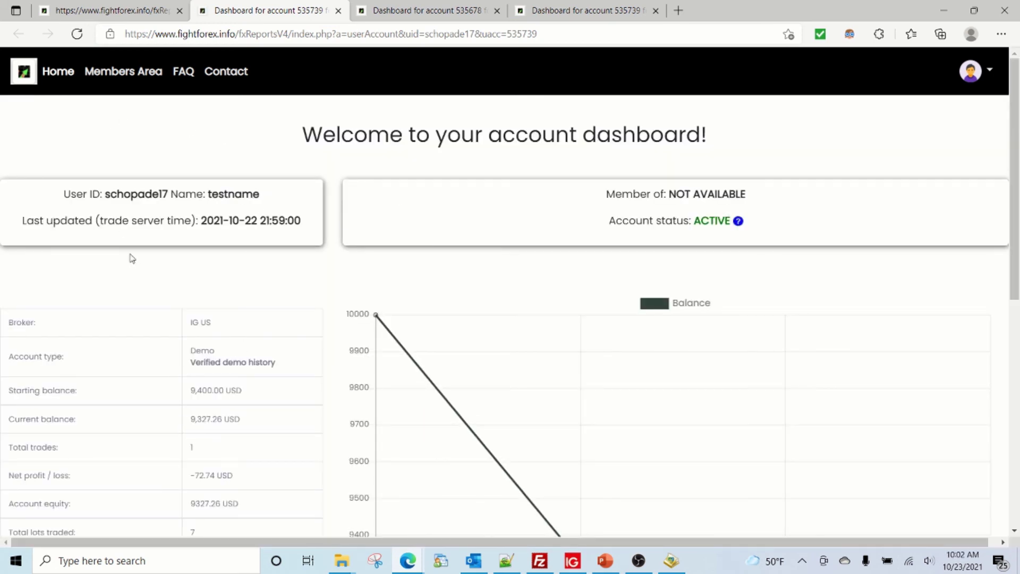
pyautogui.scroll(-4, 134, 260)
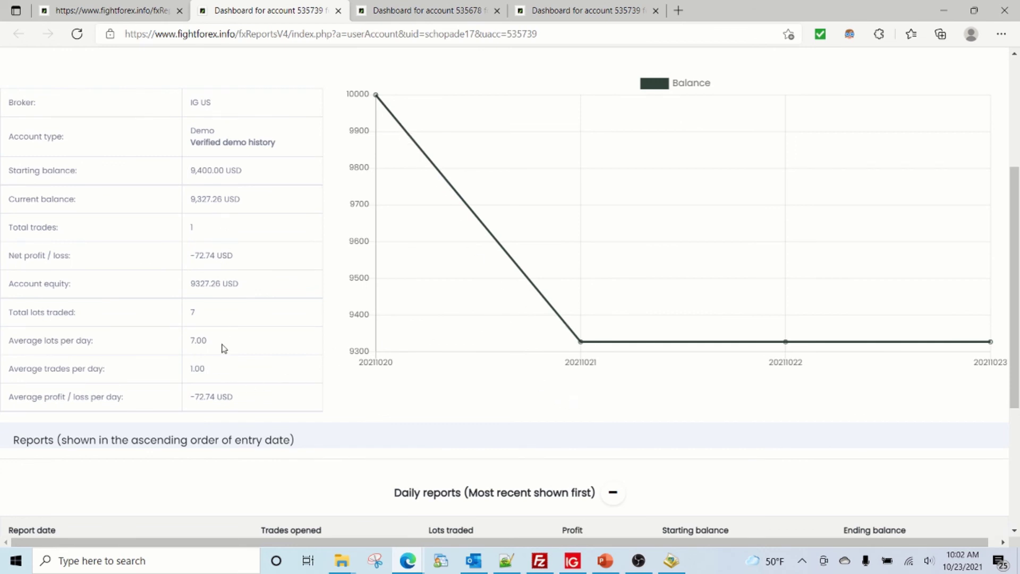
pyautogui.scroll(-4, 276, 384)
pyautogui.scroll(8, 275, 383)
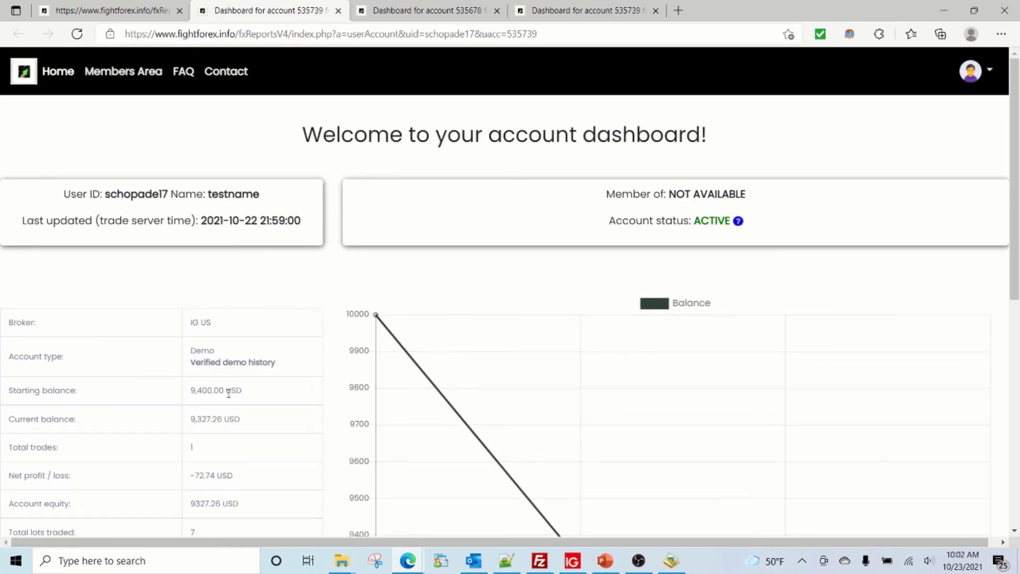
pyautogui.moveTo(194, 391); pyautogui.dragTo(243, 391)
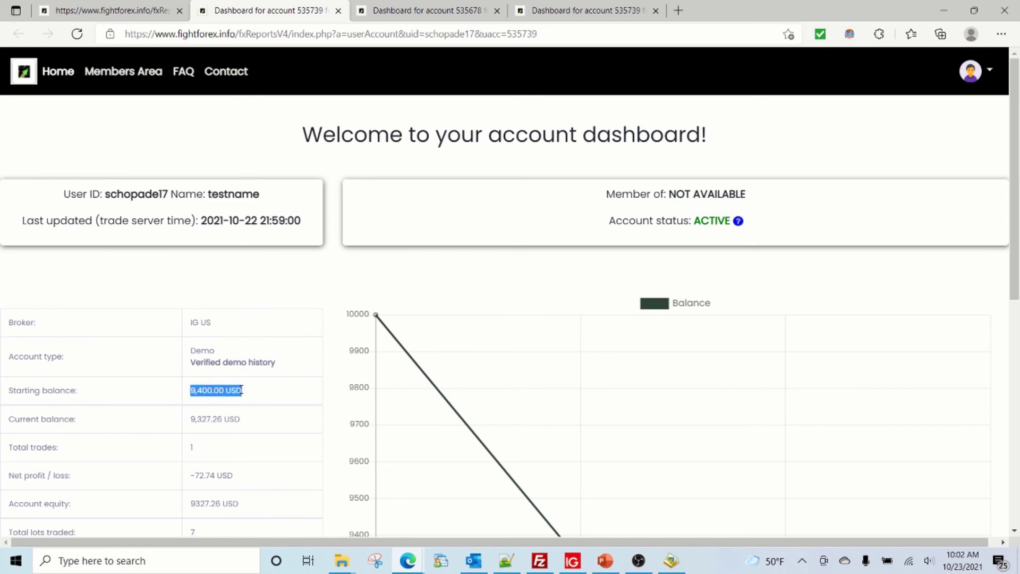
pyautogui.moveTo(196, 418); pyautogui.dragTo(267, 418)
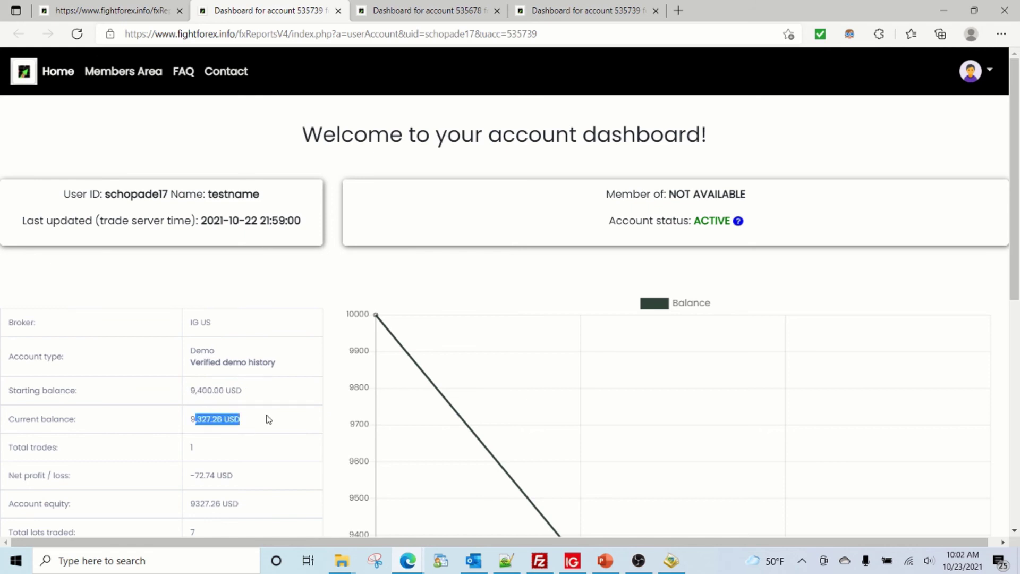
pyautogui.click(566, 568)
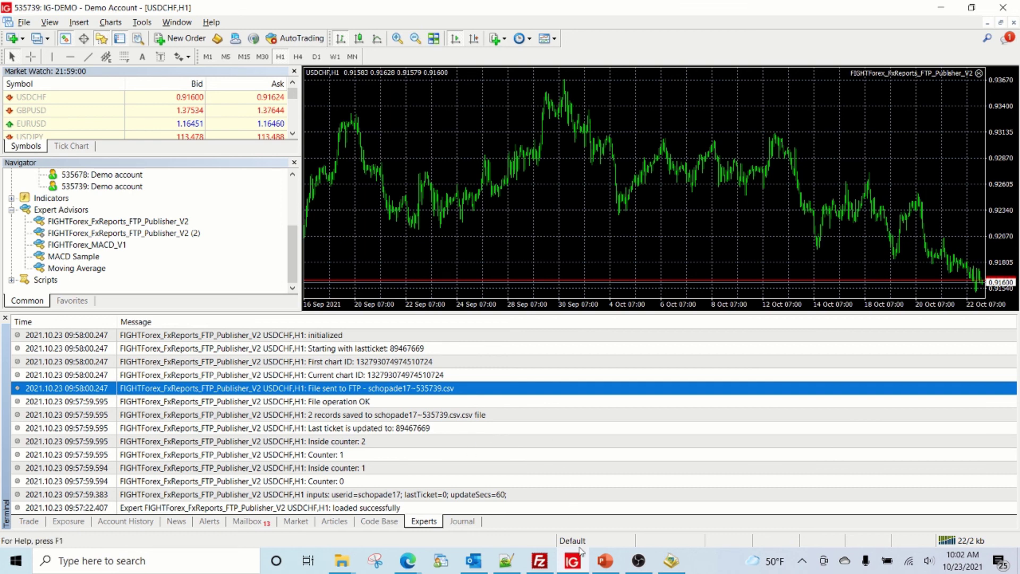
pyautogui.click(604, 560)
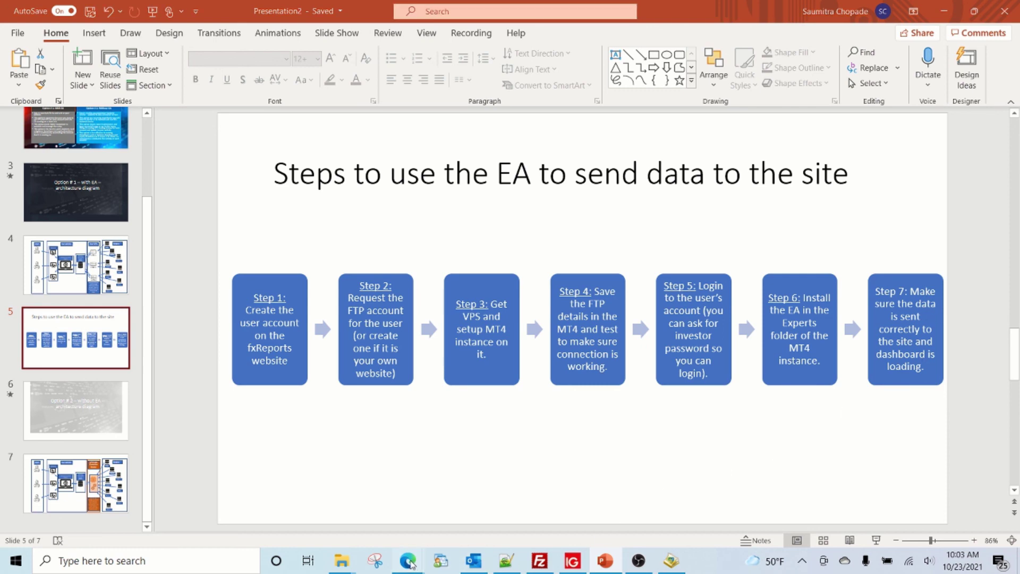
pyautogui.moveTo(407, 560)
pyautogui.click(263, 505)
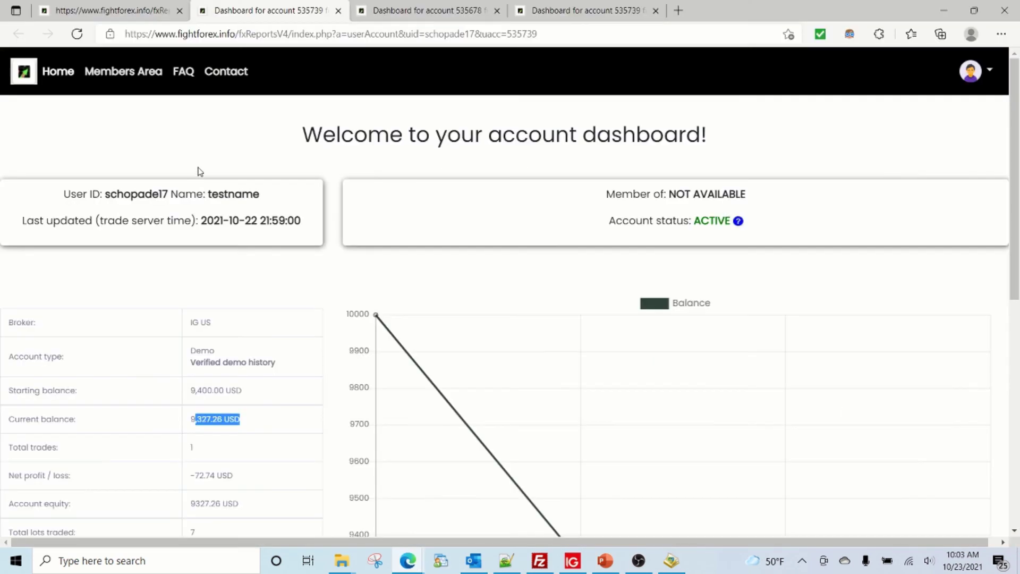
pyautogui.scroll(-5, 229, 319)
pyautogui.scroll(-2, 229, 327)
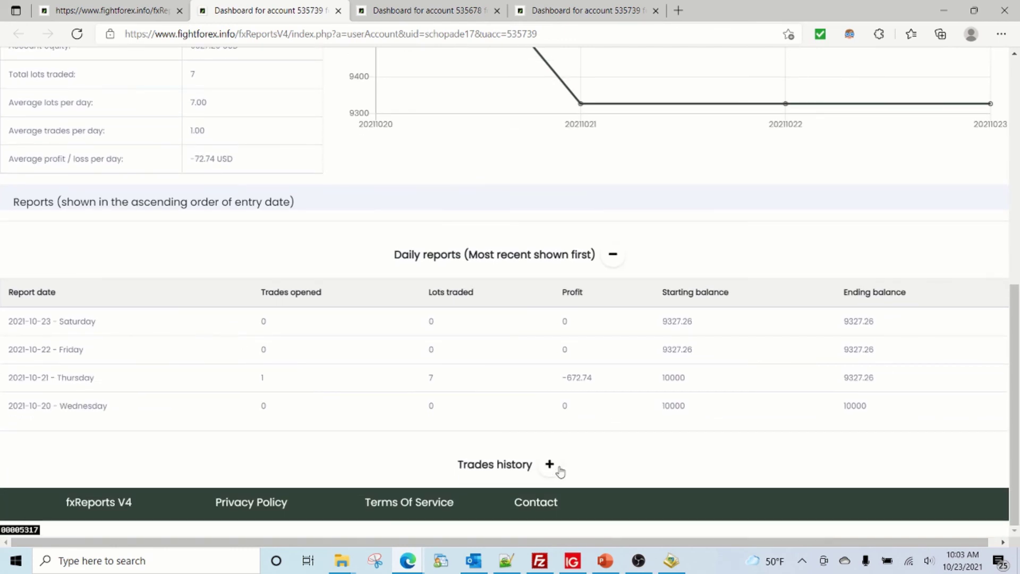
pyautogui.scroll(10, 236, 246)
pyautogui.scroll(1, 236, 246)
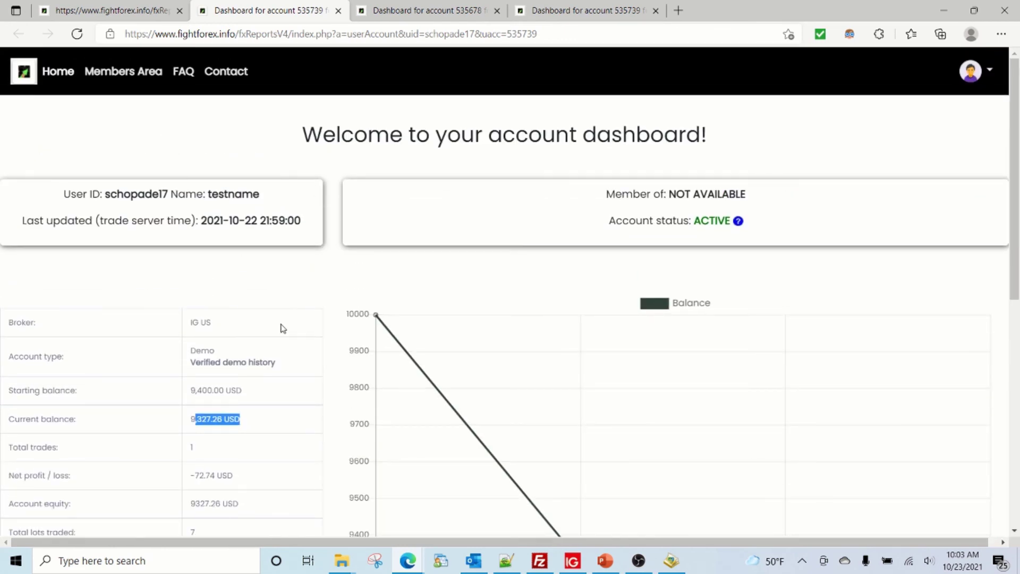
pyautogui.click(281, 350)
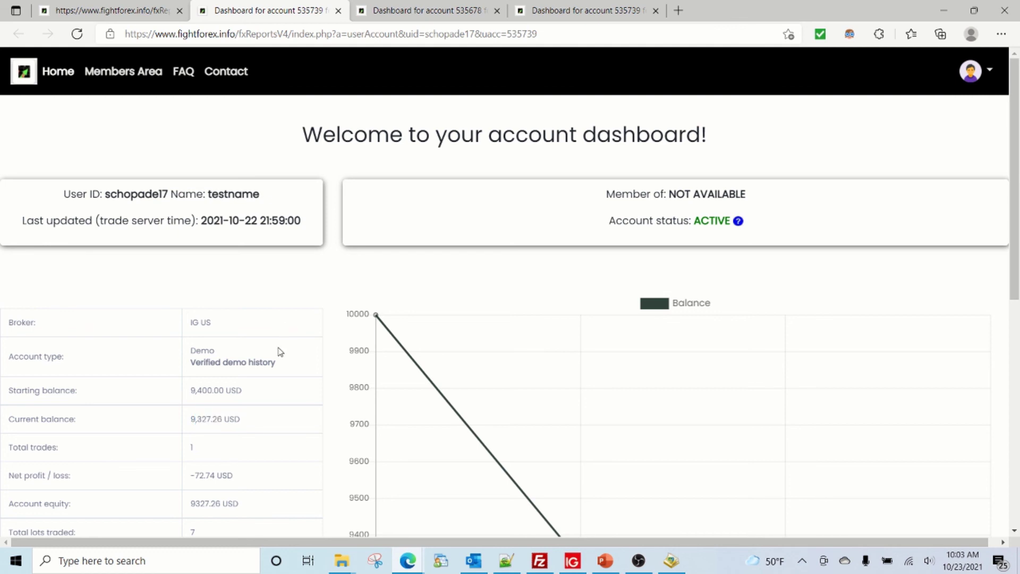